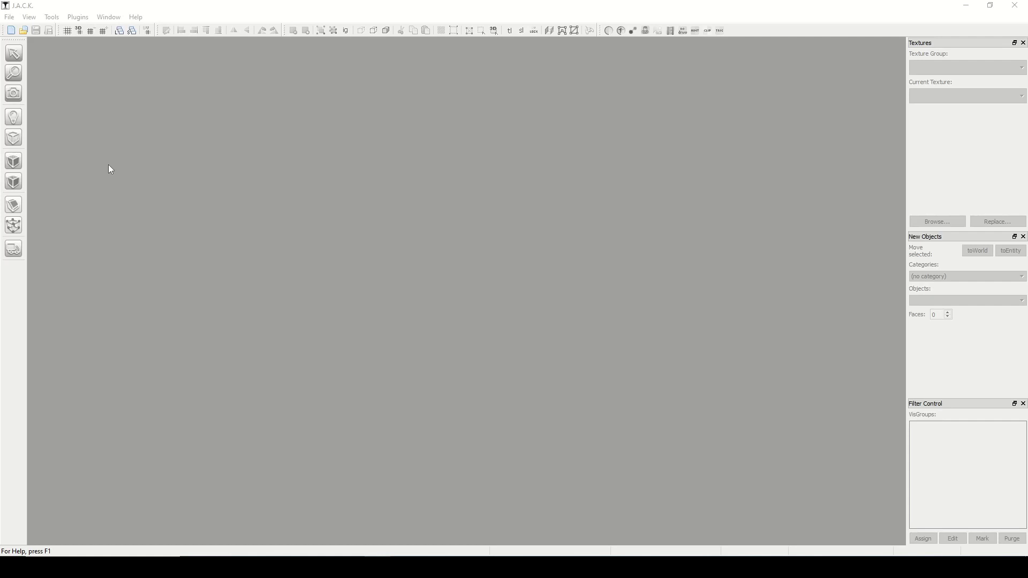
- Open the recent map tut2.jmf with the Half-Life game configuration
click(9, 16)
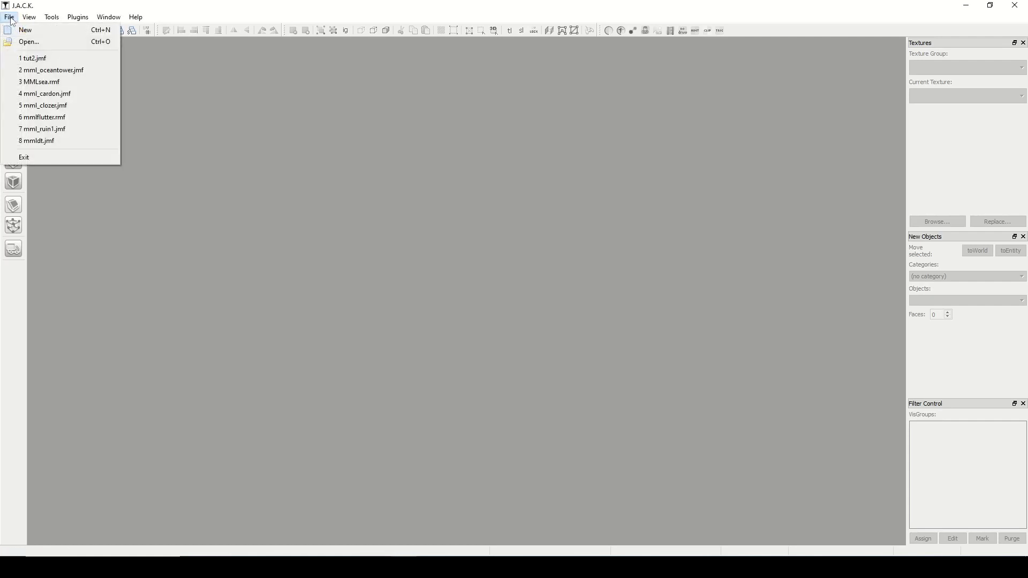
click(38, 59)
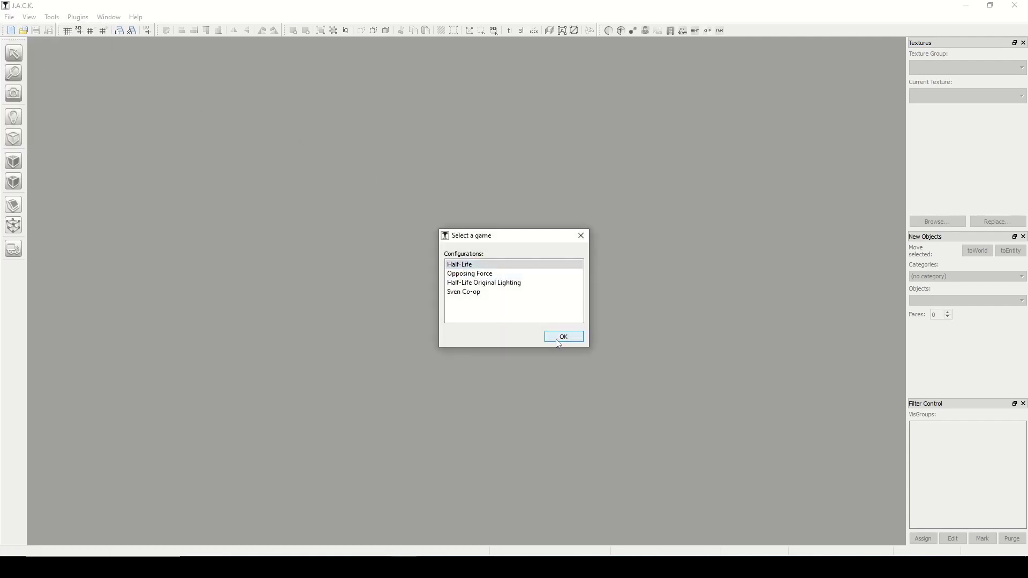
click(563, 337)
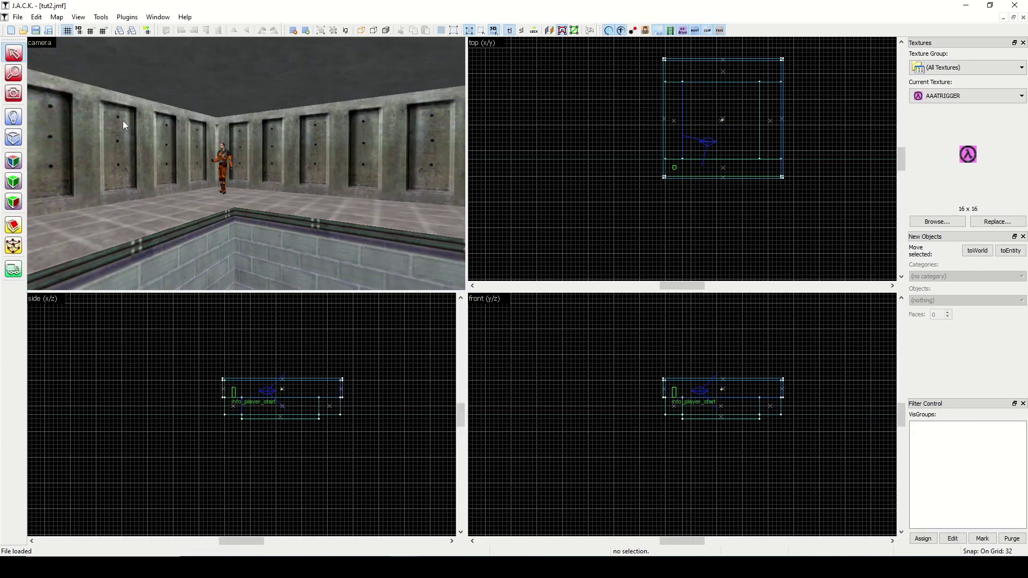
- Filter the textures by "crete" and choose CRETE4_FLR01 as the current texture
click(13, 93)
drag(141, 157, 246, 163)
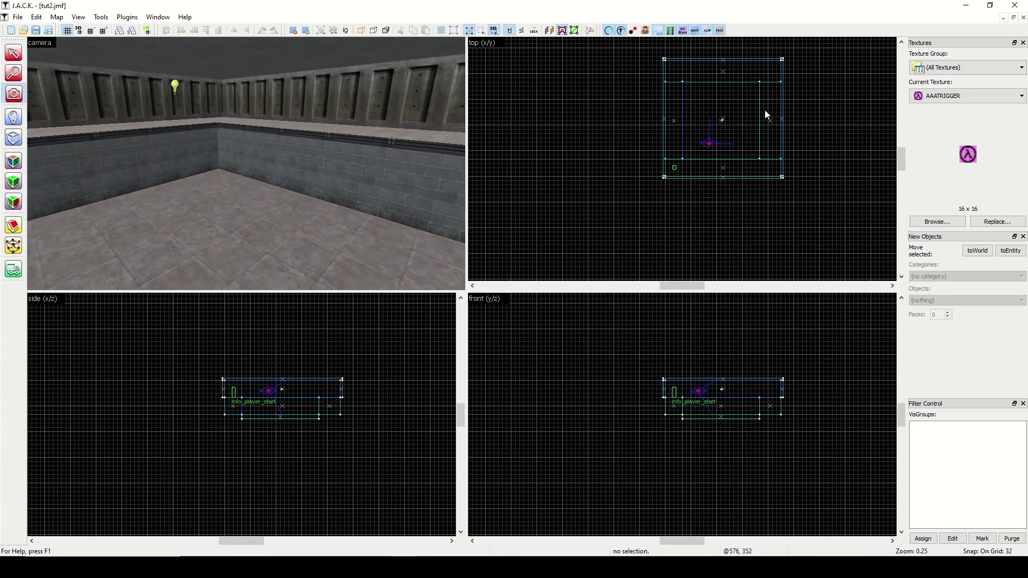
drag(683, 290, 695, 290)
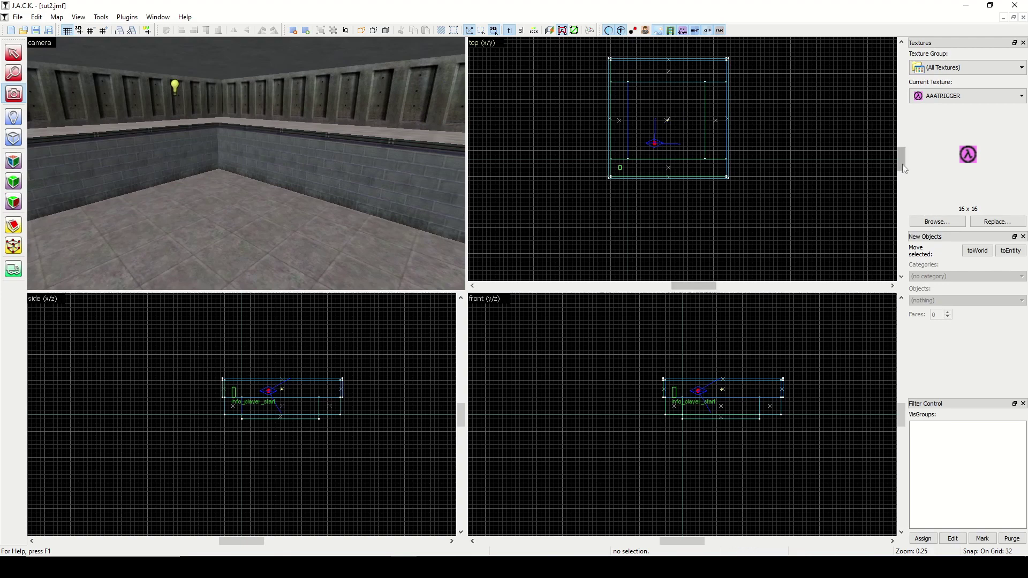
drag(902, 164, 902, 158)
scroll(693, 179, up, 7)
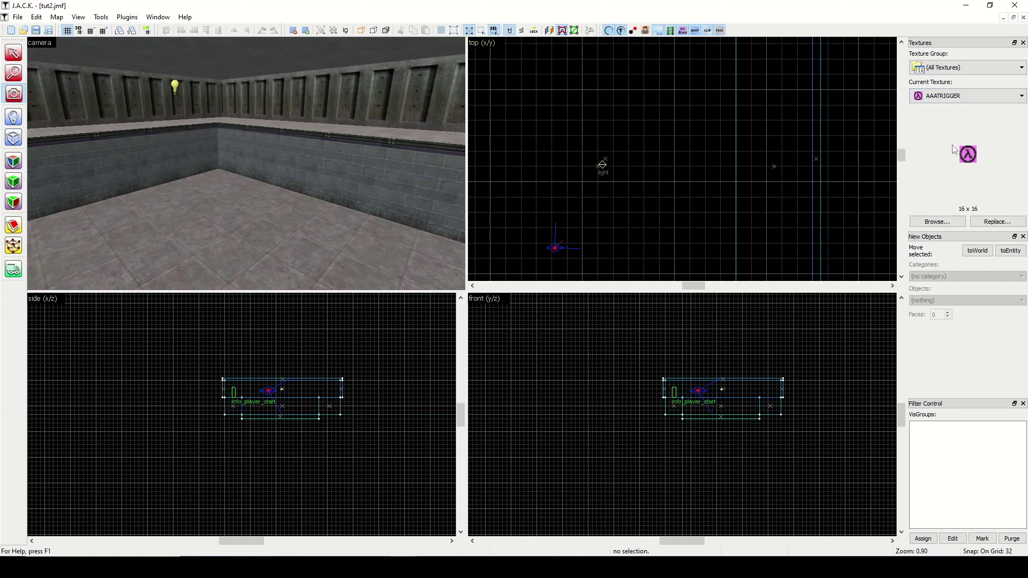
click(946, 221)
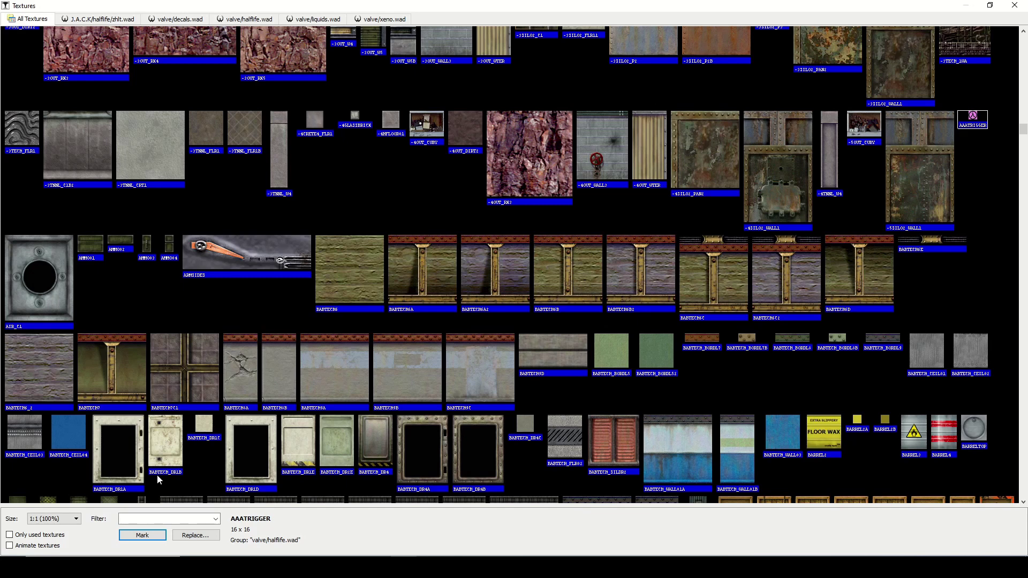
text(crete)
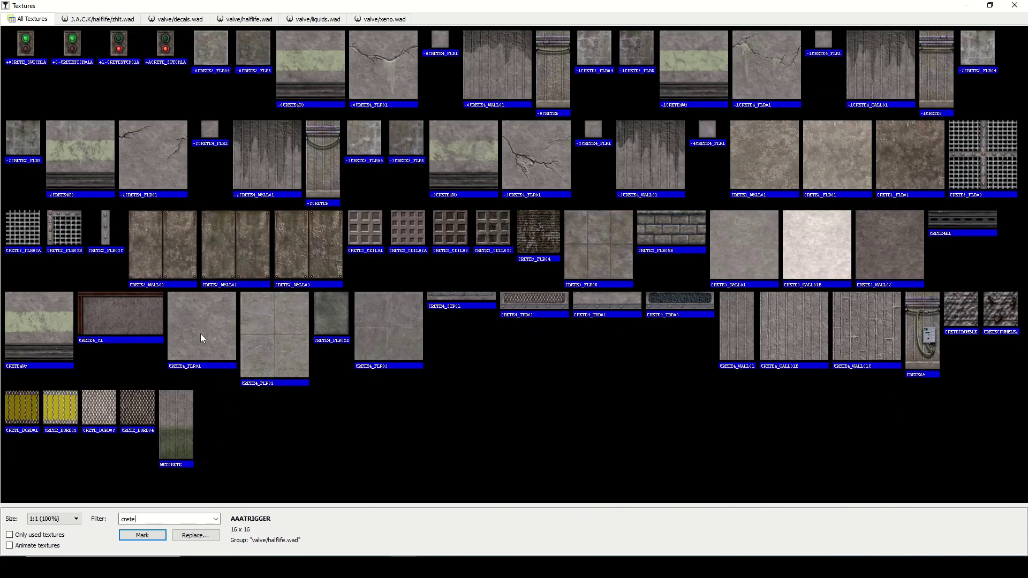
double_click(200, 333)
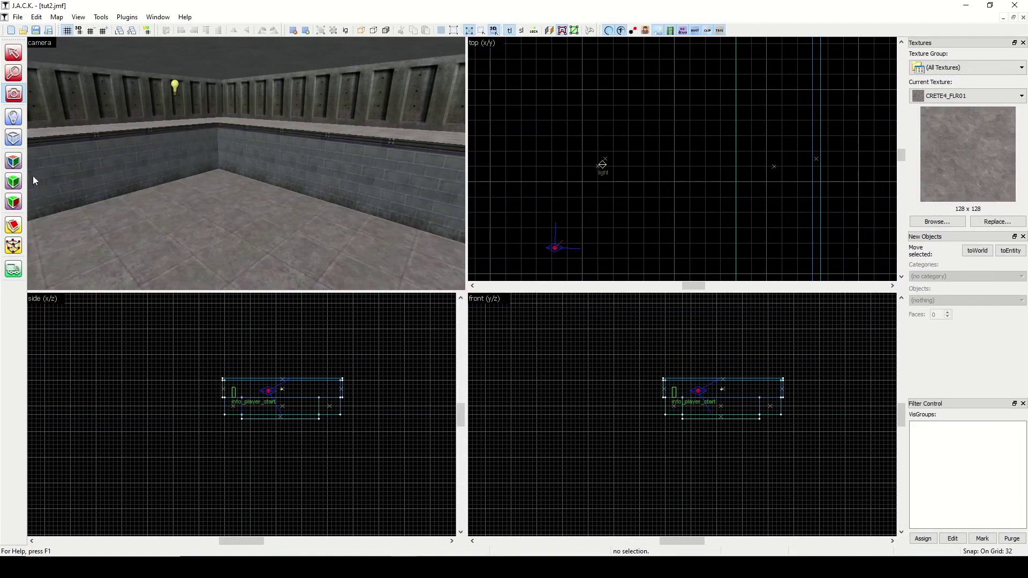
- Create a 128 x 128 block on the pit floor, drawn beside the light in the top view
click(14, 139)
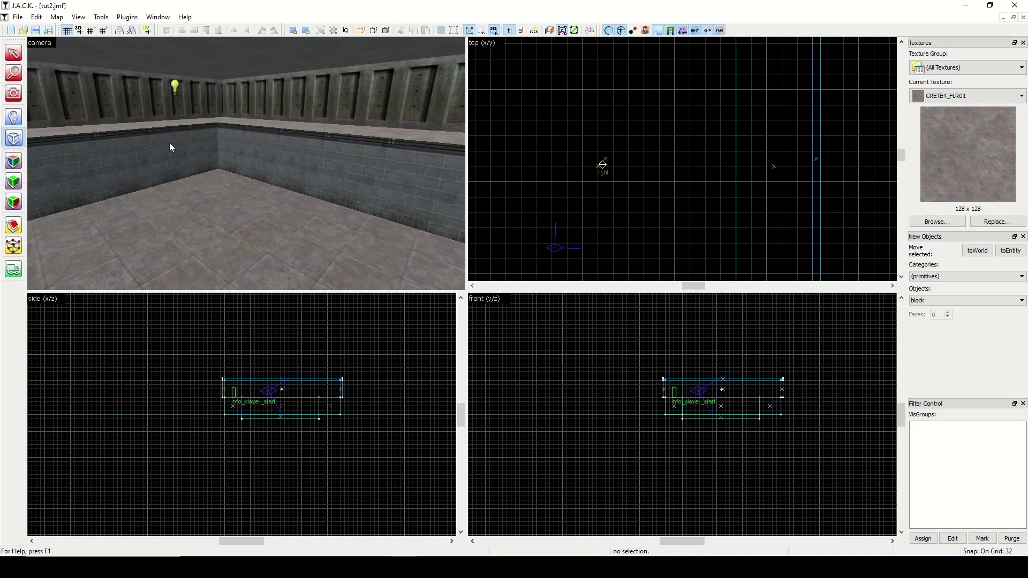
drag(645, 136, 708, 197)
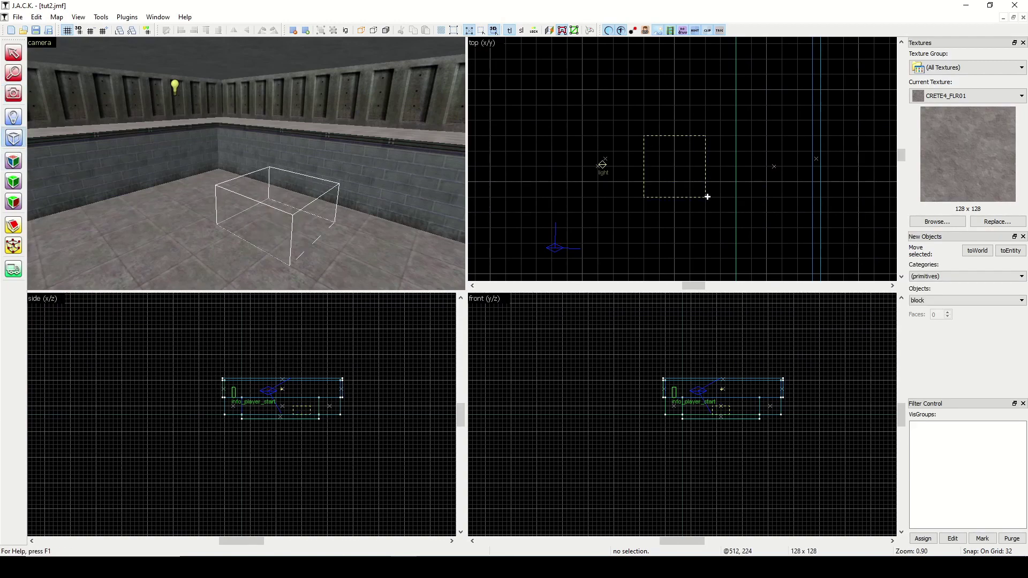
right_click(674, 167)
click(712, 179)
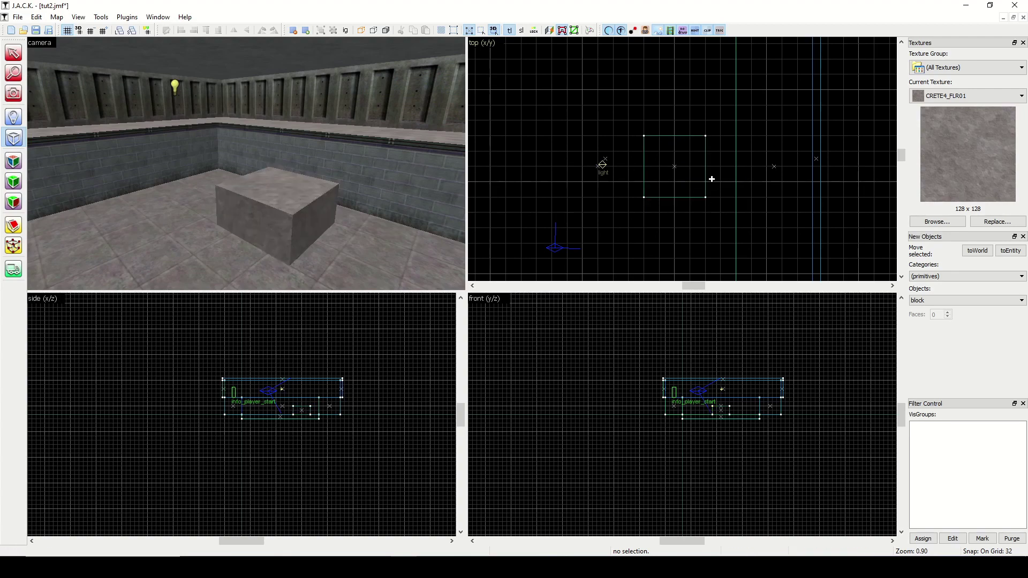
- Move the camera close to the new concrete block and select it
click(13, 94)
drag(246, 198, 247, 163)
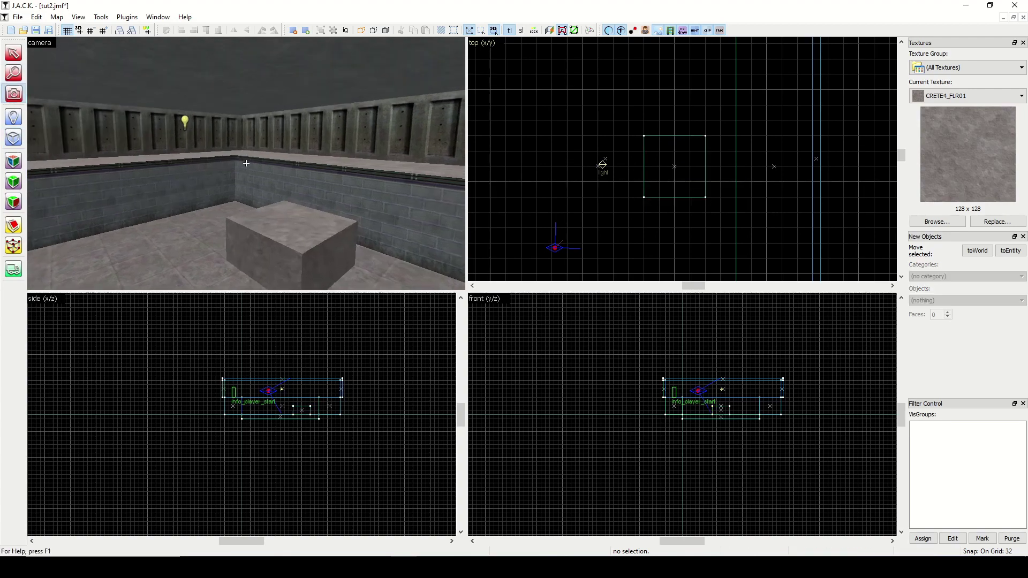
key(w)
key(d)
key(w)
key(s)
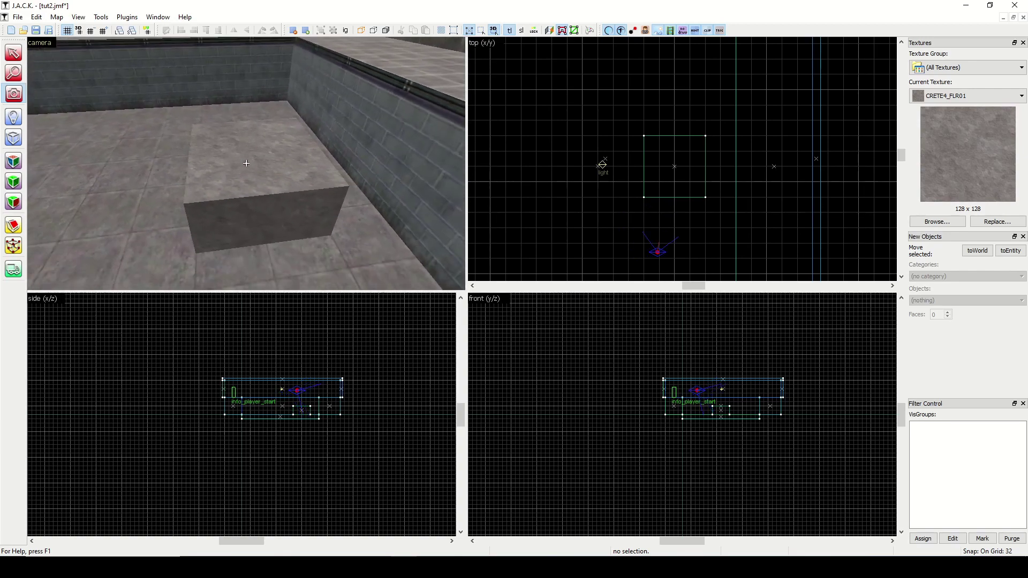
click(12, 55)
click(256, 152)
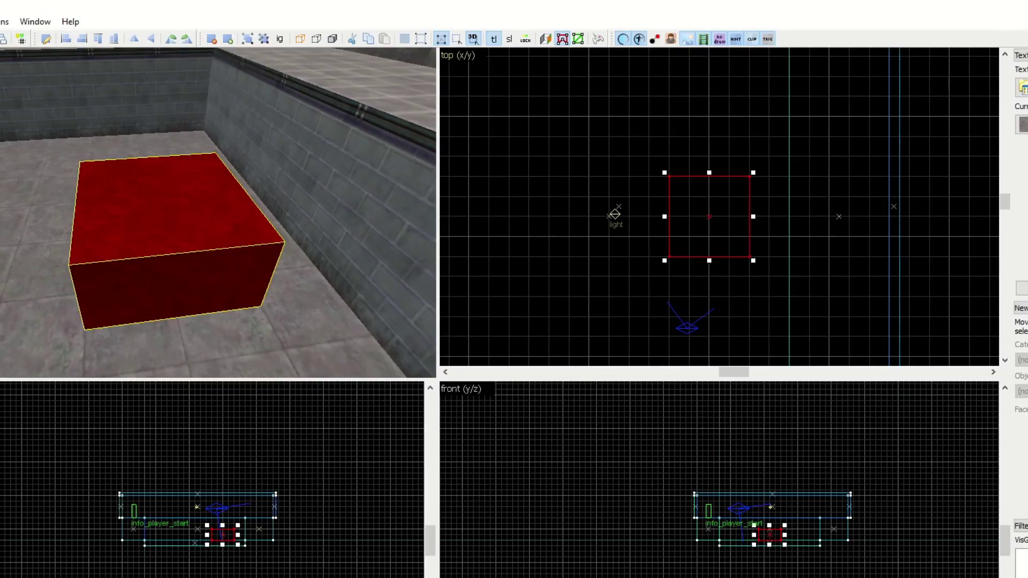
- Resize the selected block in the top view to 160 x 160 units using its edge and corner handles
key(ctrl+t)
drag(709, 172, 709, 105)
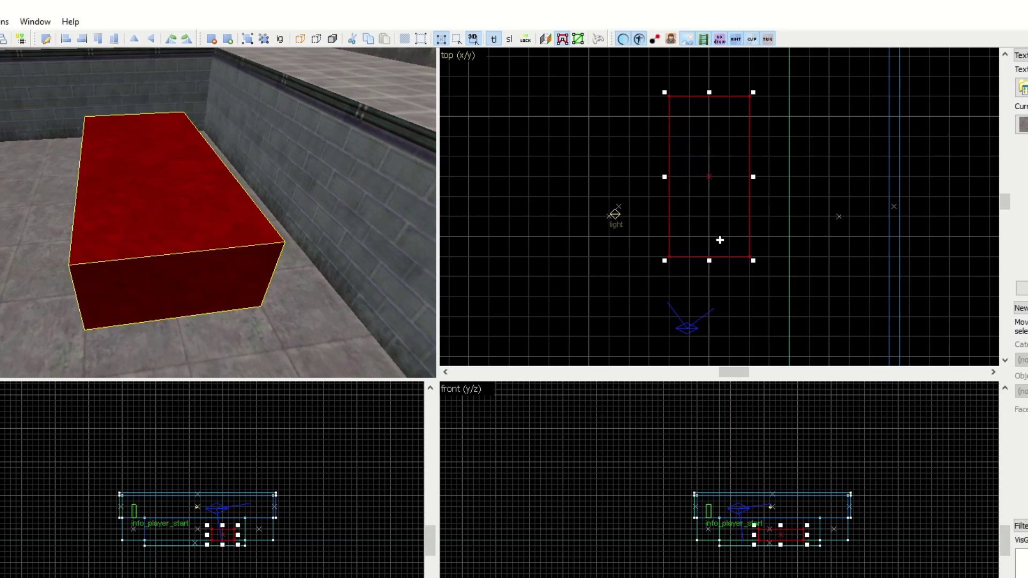
drag(709, 261, 710, 318)
drag(753, 209, 793, 207)
drag(665, 92, 700, 137)
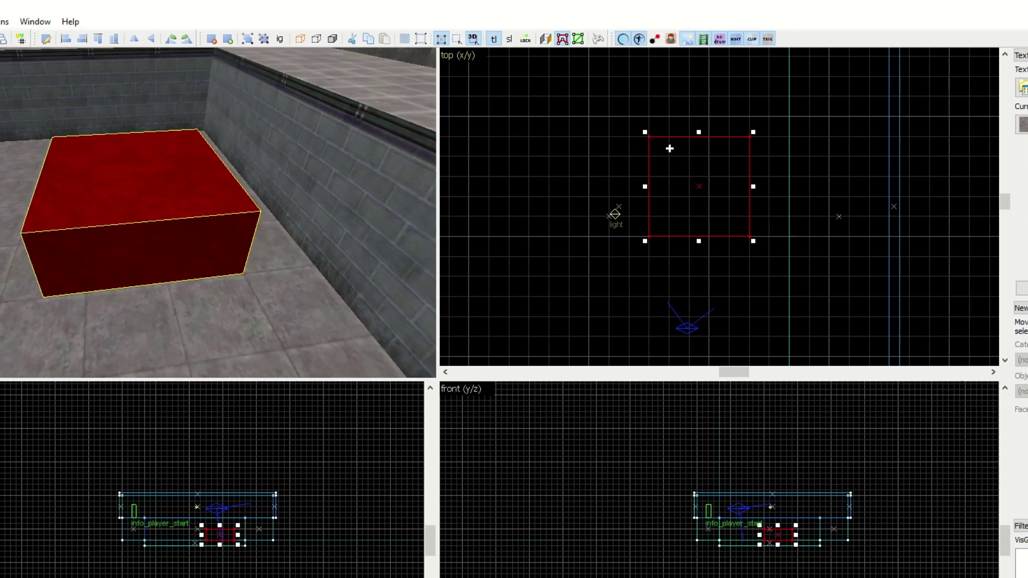
- Try rotating the block about its centre in the top view using its rotation handles
click(683, 159)
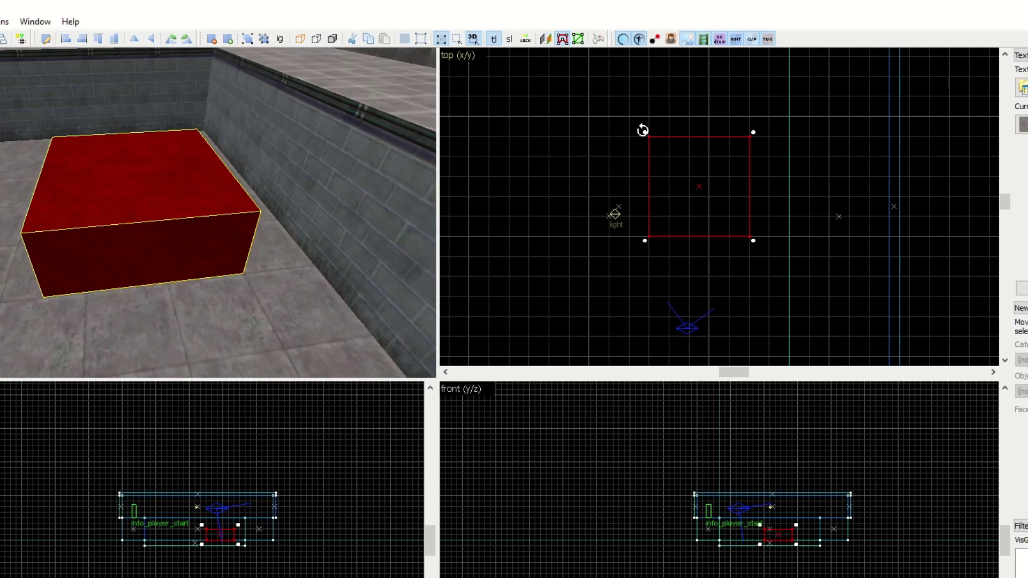
drag(643, 130, 651, 250)
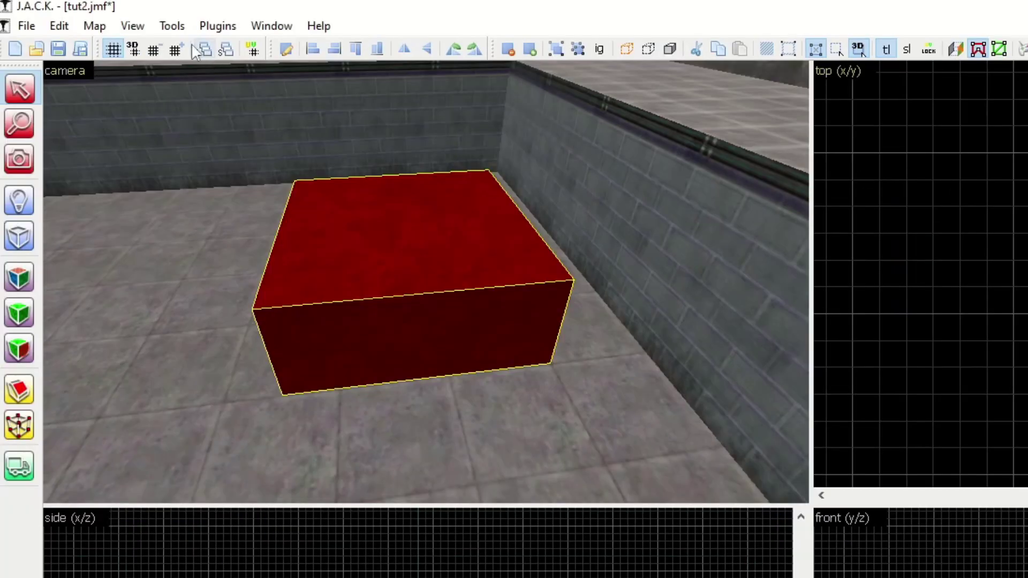
- Turn off the default to fixed-degree rotation in the 2D view options
click(170, 28)
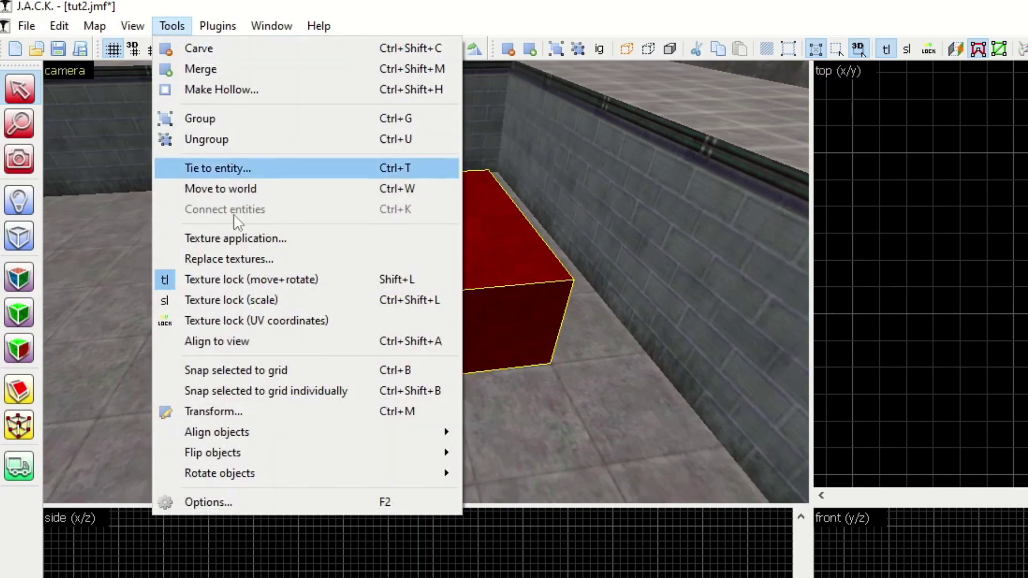
click(243, 502)
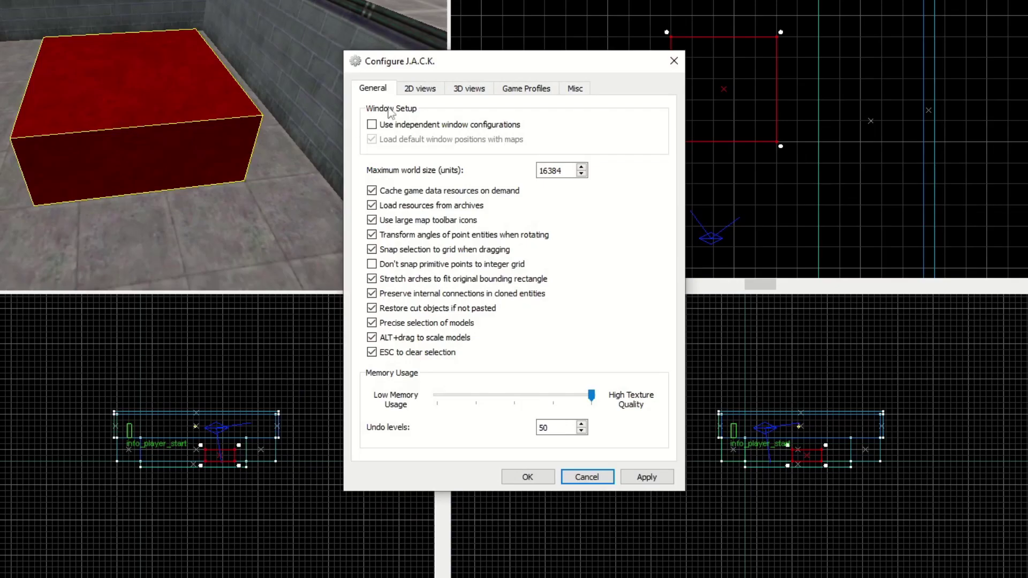
click(408, 90)
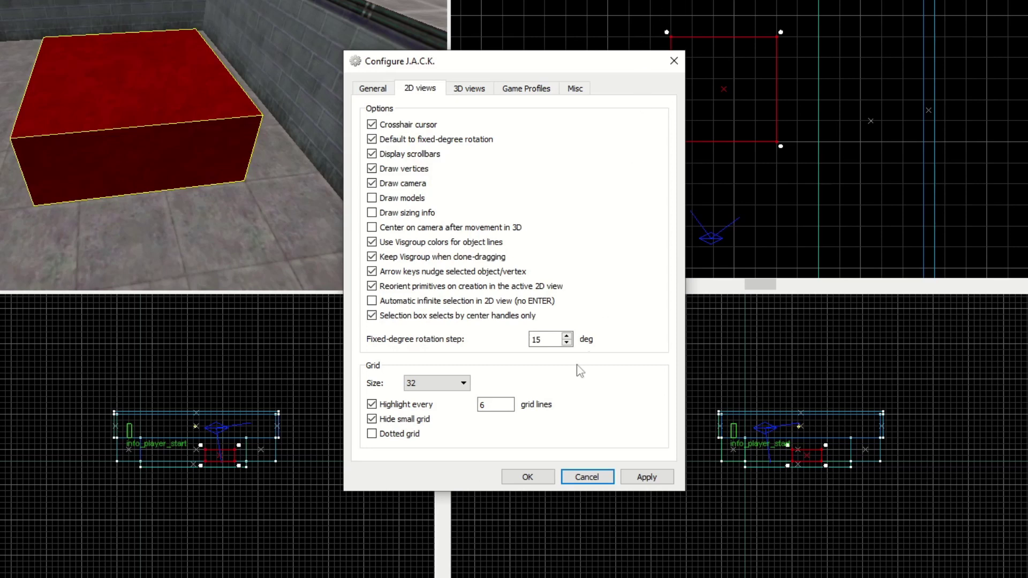
click(371, 139)
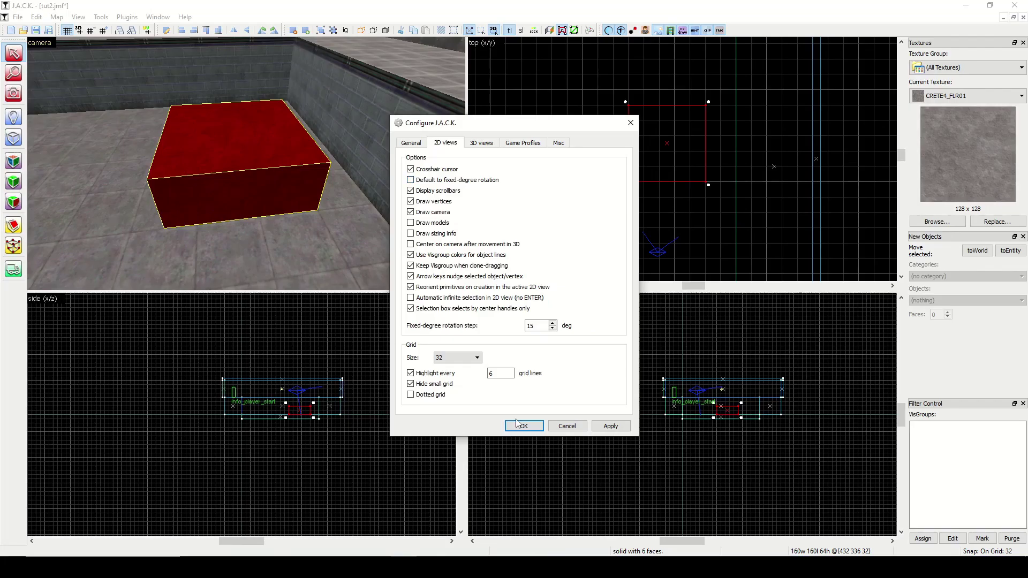
click(520, 426)
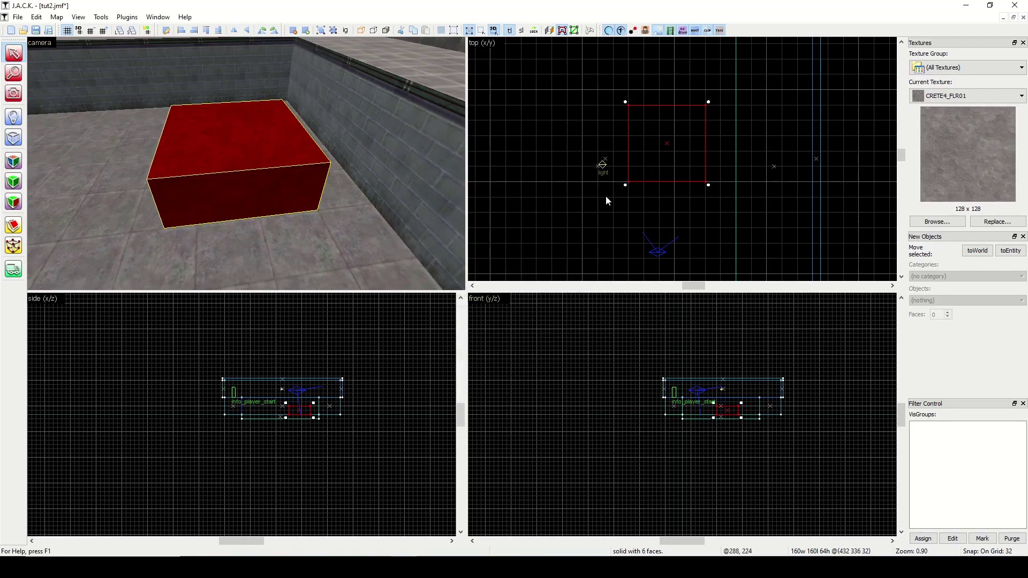
- Try a free rotation of the block in the top view and undo it
drag(626, 102, 649, 78)
key(ctrl+z)
- Turn on the default to fixed-degree rotation in the 2D view options
click(56, 17)
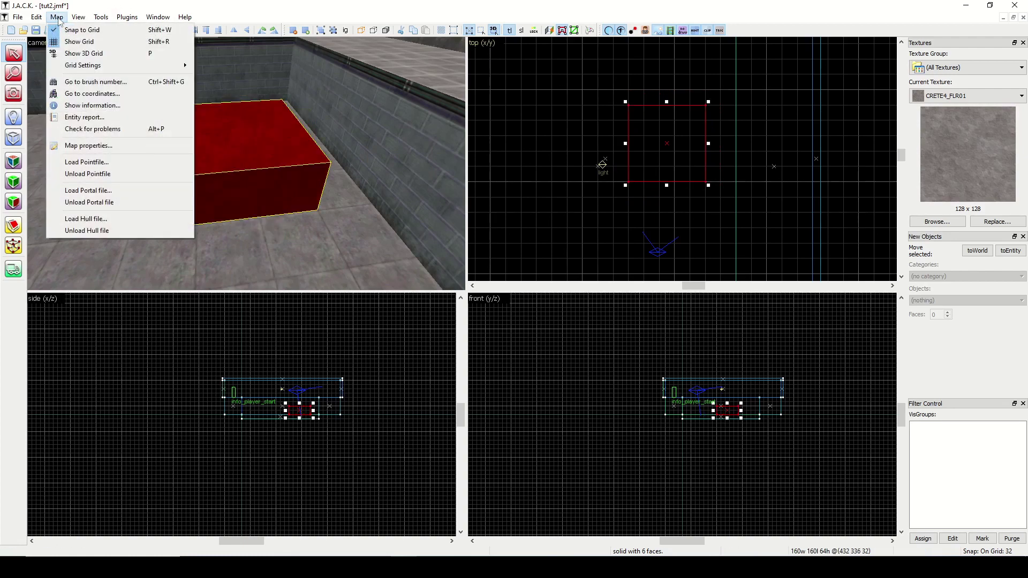
mouse_move(101, 18)
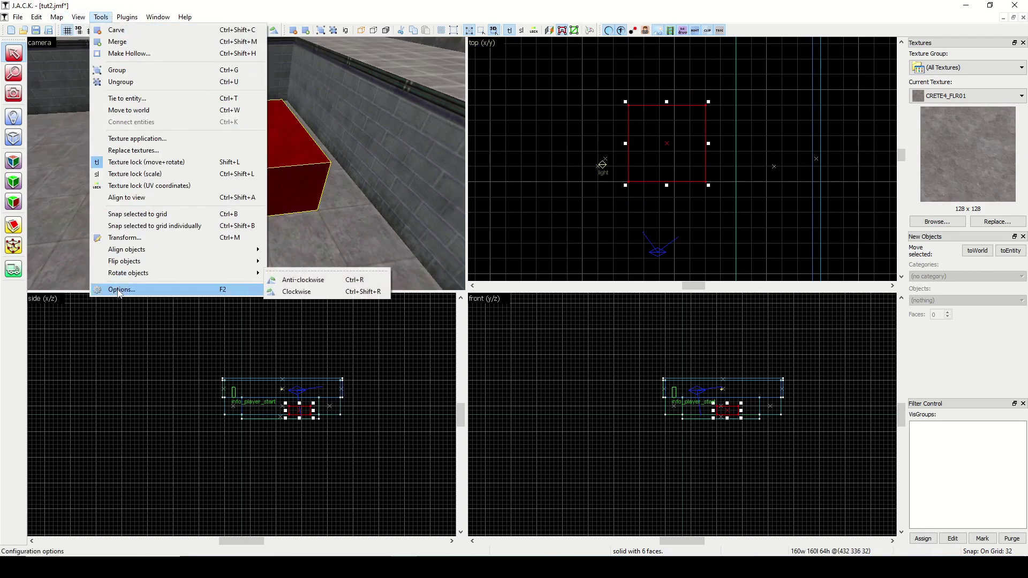
click(195, 290)
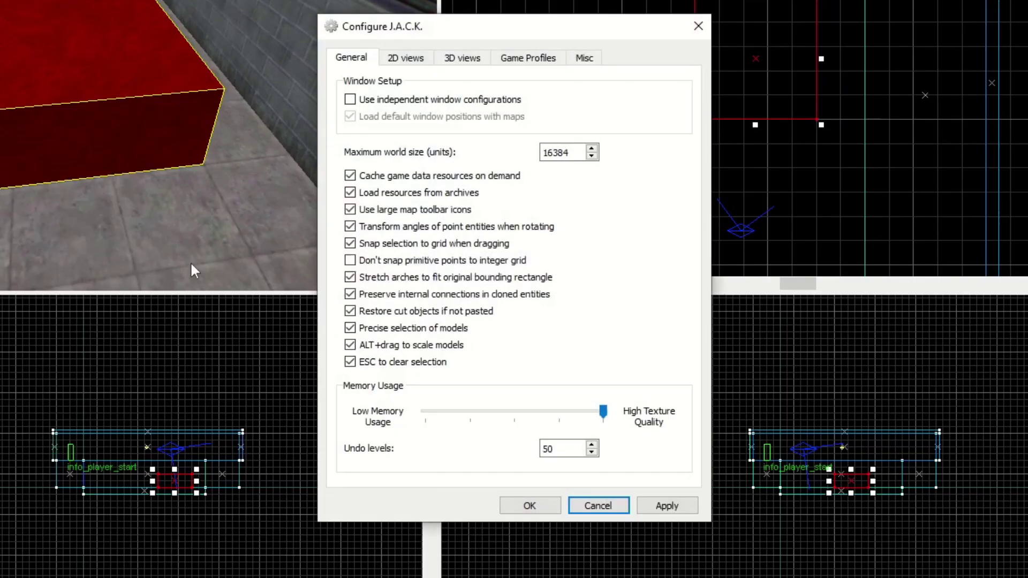
click(408, 59)
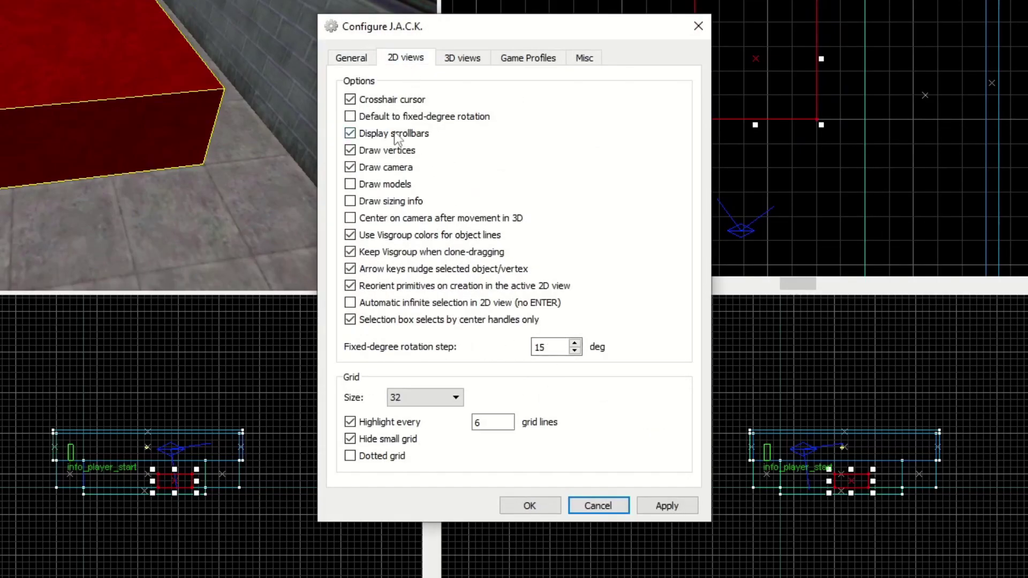
click(380, 117)
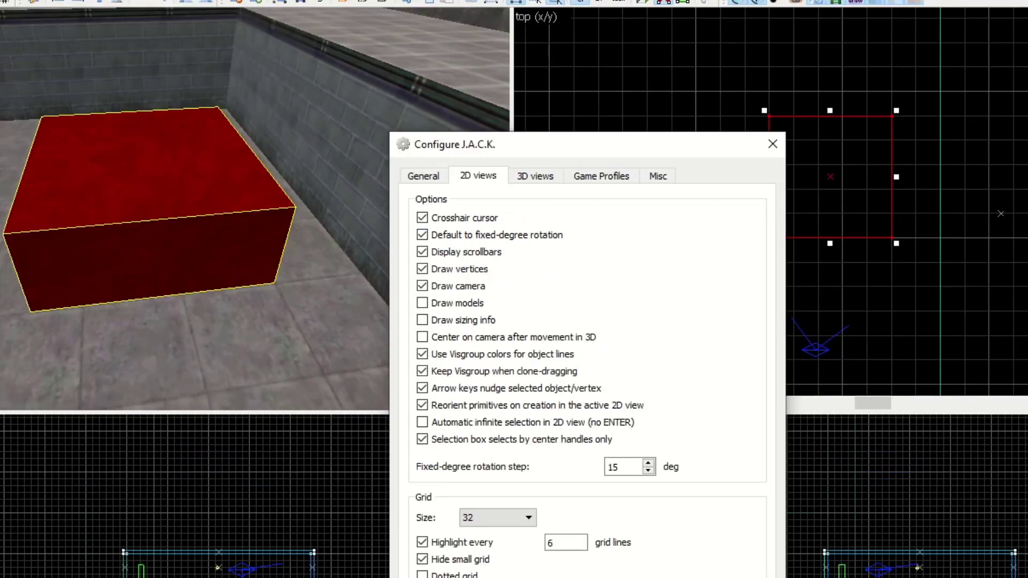
key(Return)
- Try rotating the block with fixed-degree snapping in the top view
click(790, 144)
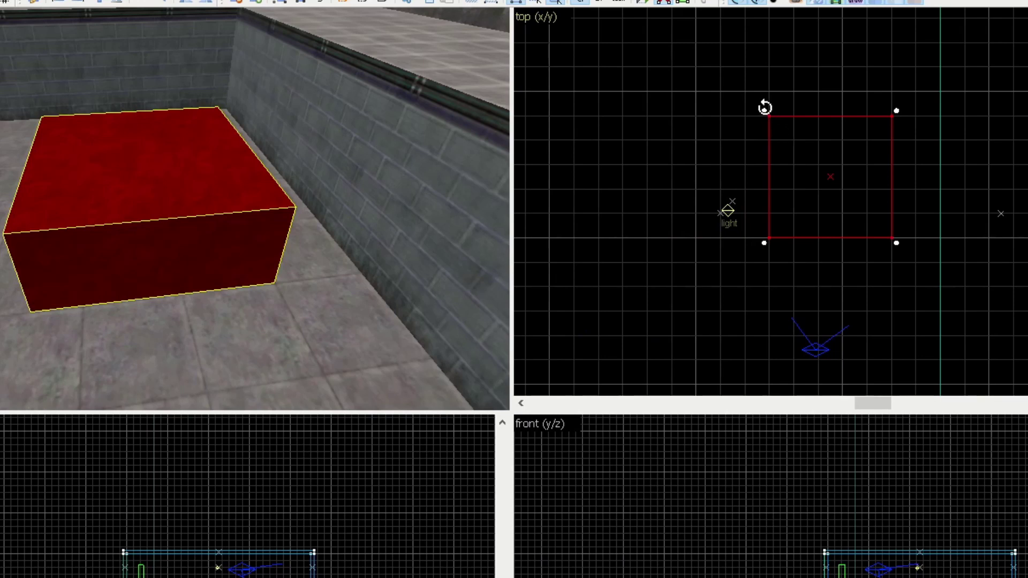
drag(764, 109, 755, 269)
- Try skewing the block along its side and upper edges in the top view, and undo the skews
click(812, 151)
drag(897, 177, 892, 295)
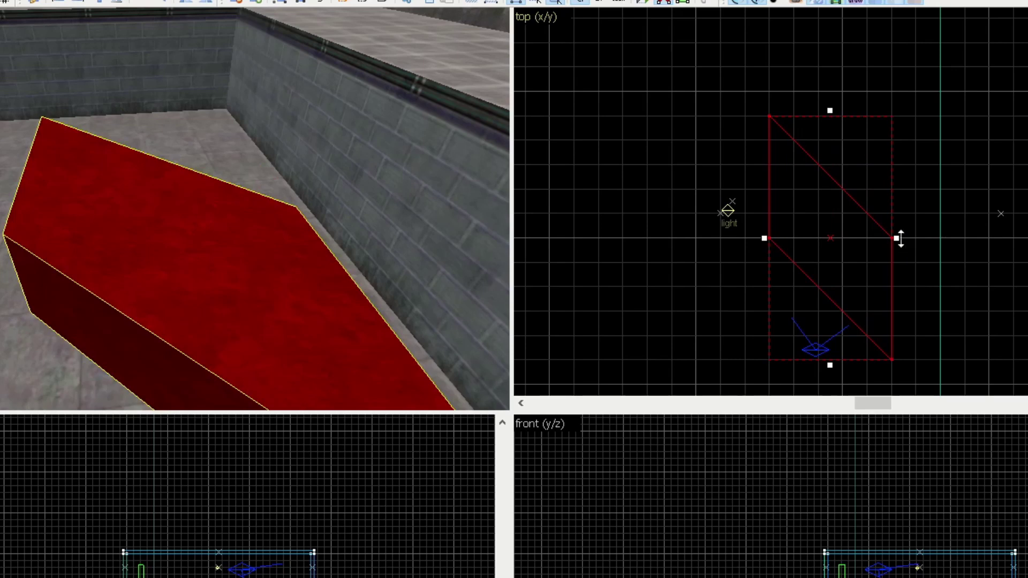
drag(900, 239, 927, 51)
drag(833, 35, 657, 69)
key(ctrl+z)
key(ctrl+z)
key(ctrl+z)
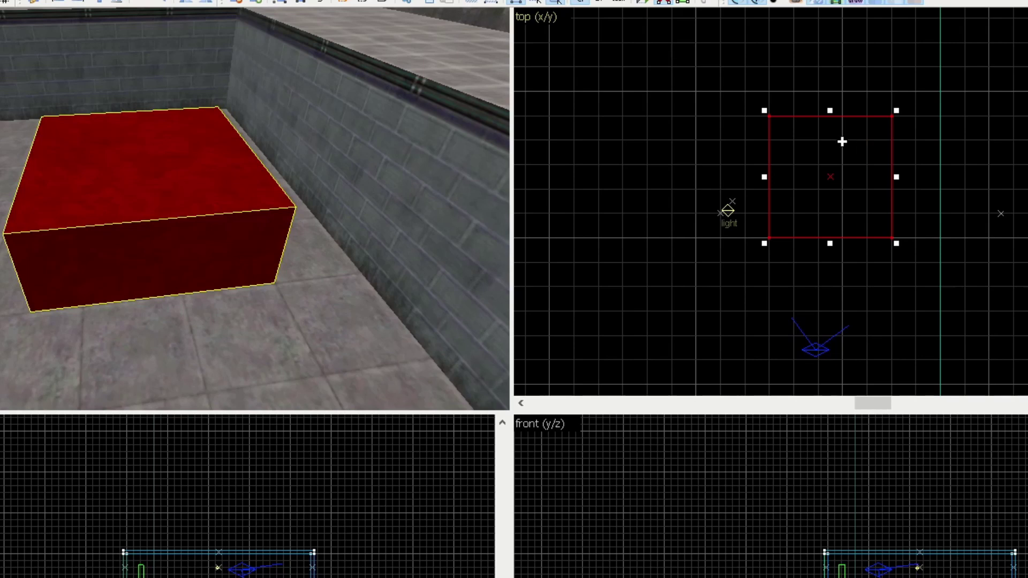
- Cycle the block's handle modes and try shifting its upper and lower edges sideways in the top view
click(842, 141)
click(841, 142)
click(842, 141)
mouse_move(832, 114)
mouse_down()
mouse_move(840, 30)
mouse_move(845, 110)
mouse_up()
mouse_move(829, 242)
mouse_down()
mouse_move(858, 321)
mouse_move(855, 246)
mouse_up()
click(836, 145)
- Nudge the block one grid step right, two steps left and two steps down in the top view
key(Right)
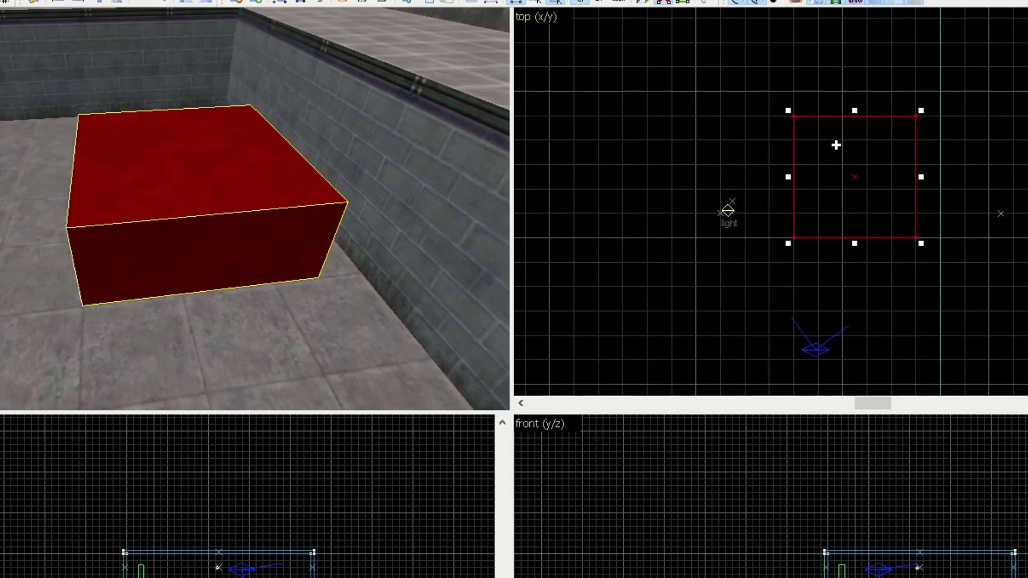
key(Left)
key(Left)
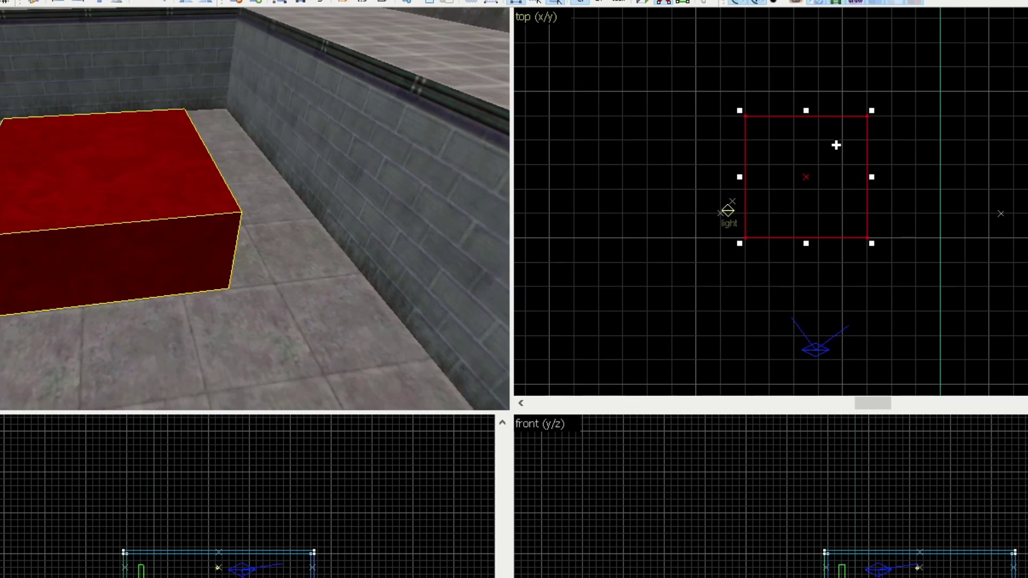
key(Down)
key(Down)
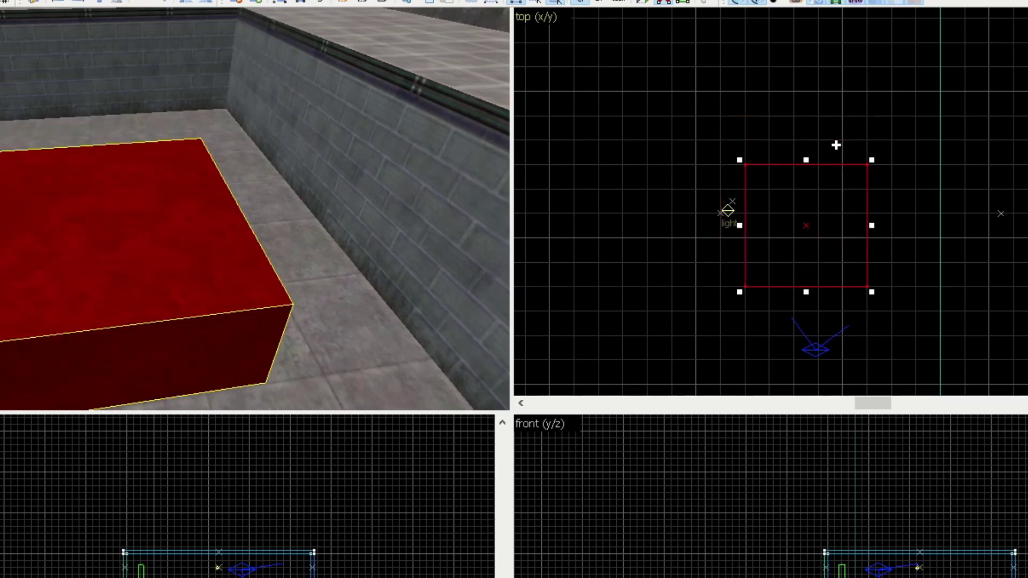
- Nudge the block one grid step right and two steps up in the top view
key(Right)
key(Up)
key(Up)
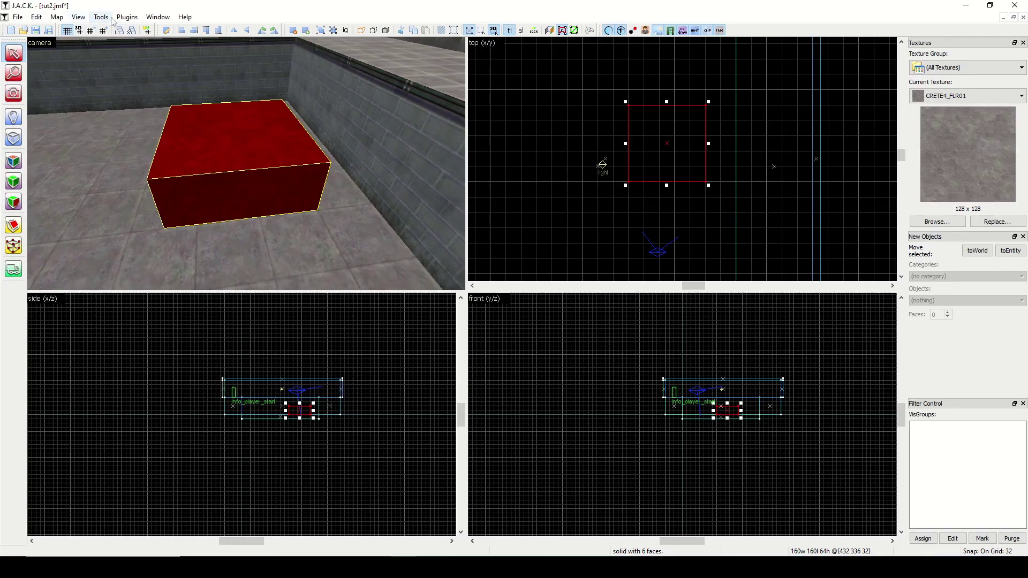
- Toggle the 2D views option for arrow keys nudging the selected object/vertex off and on again, and accept the options
click(103, 17)
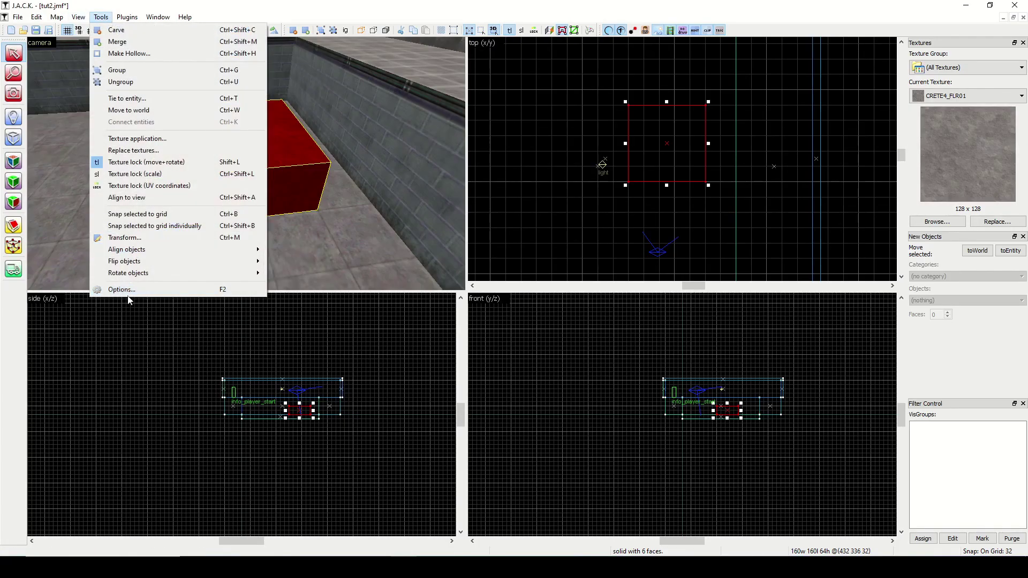
click(128, 296)
click(101, 18)
click(128, 288)
click(447, 144)
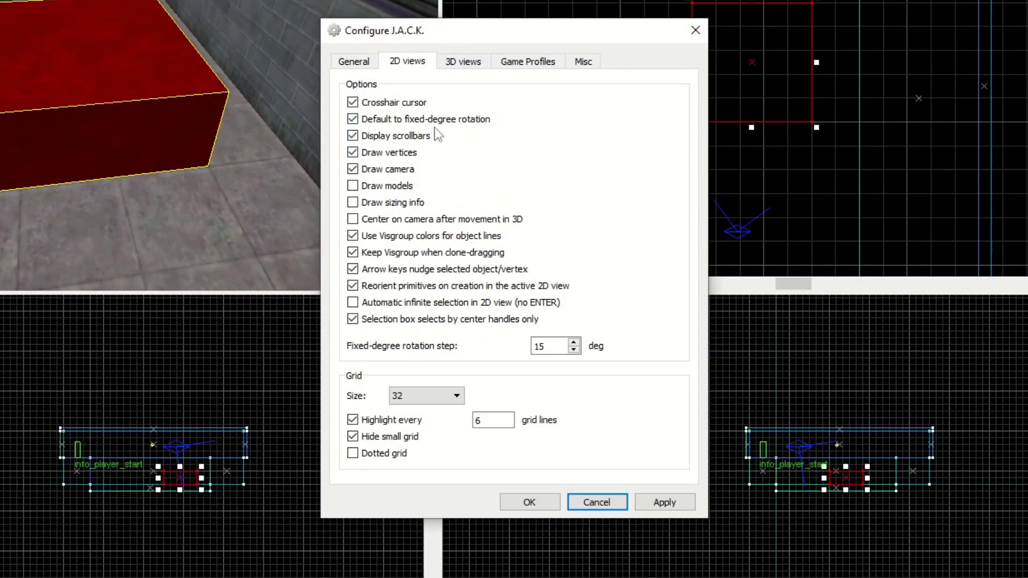
click(390, 272)
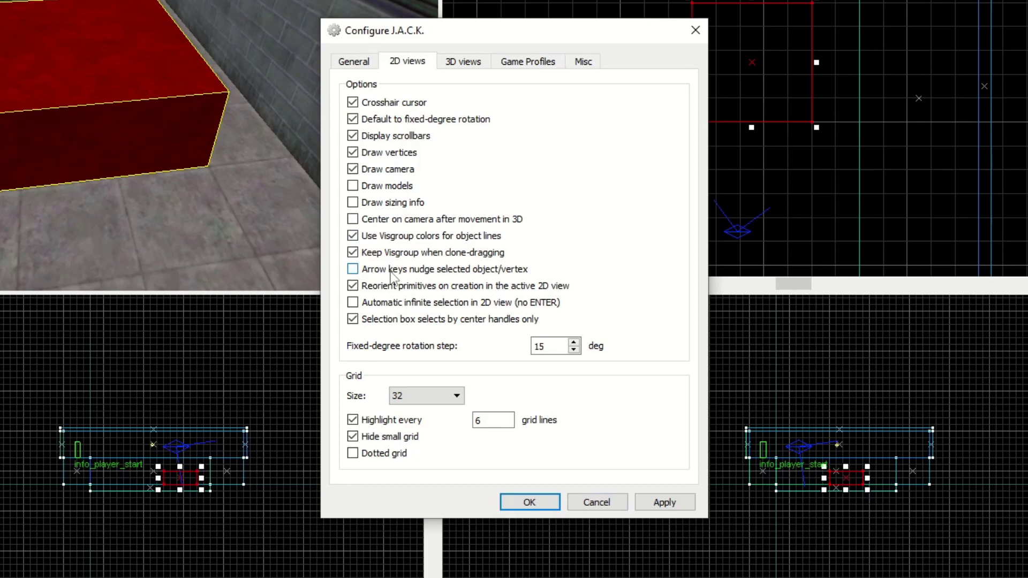
click(390, 271)
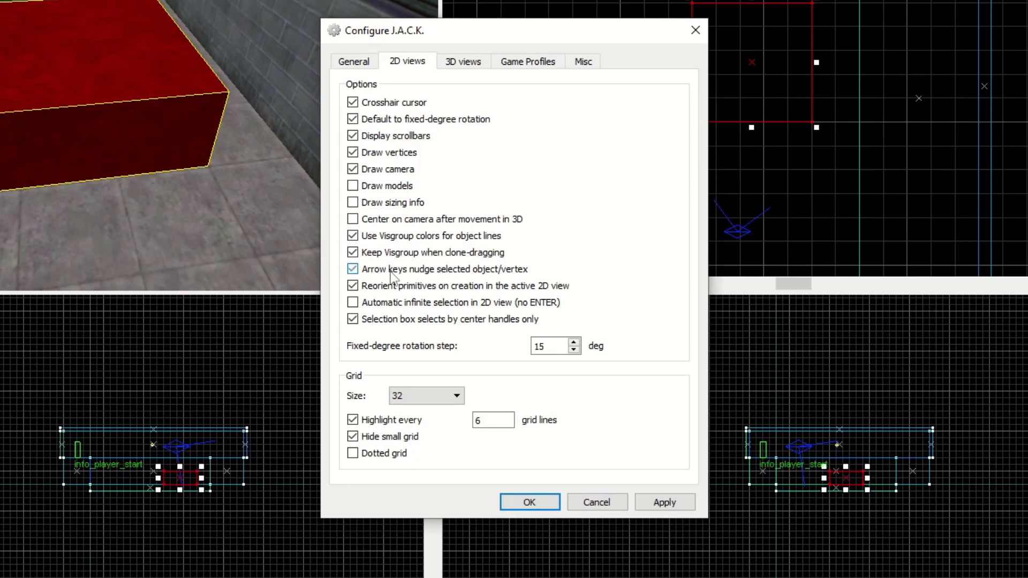
click(547, 508)
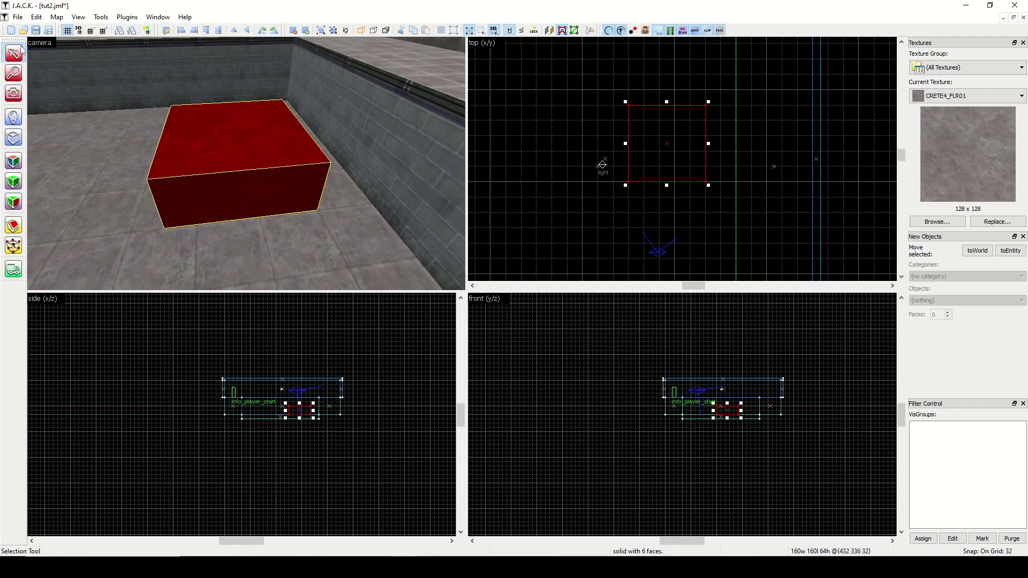
- Delete the practice block and select the brick wall solid below the panelled wall
key(Delete)
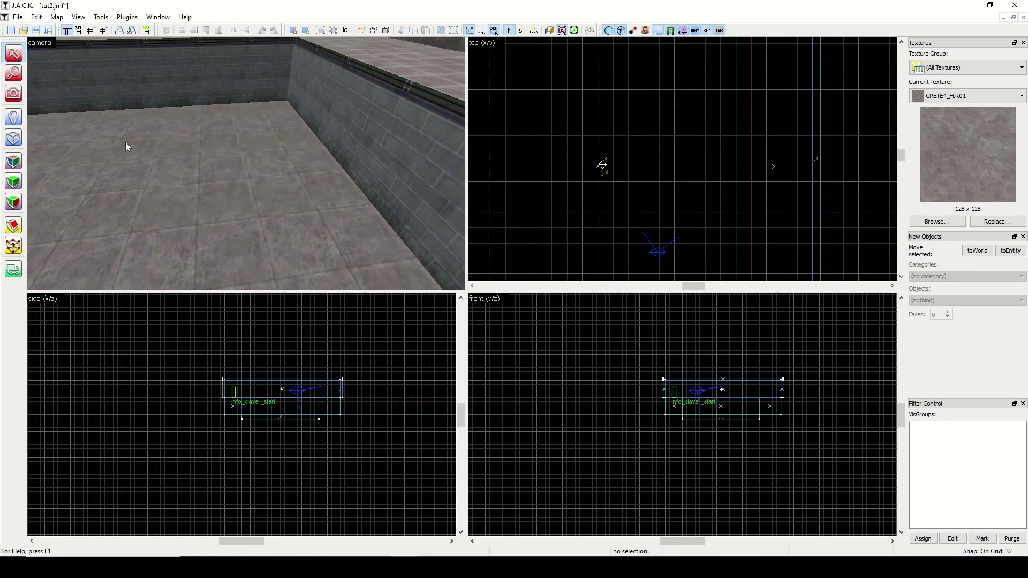
click(13, 93)
drag(126, 143, 246, 164)
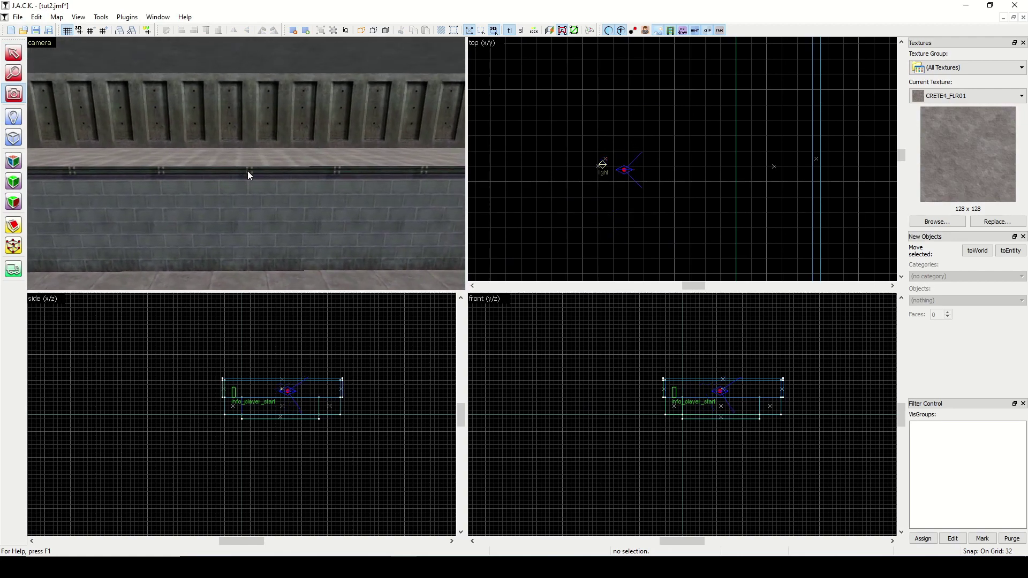
click(13, 53)
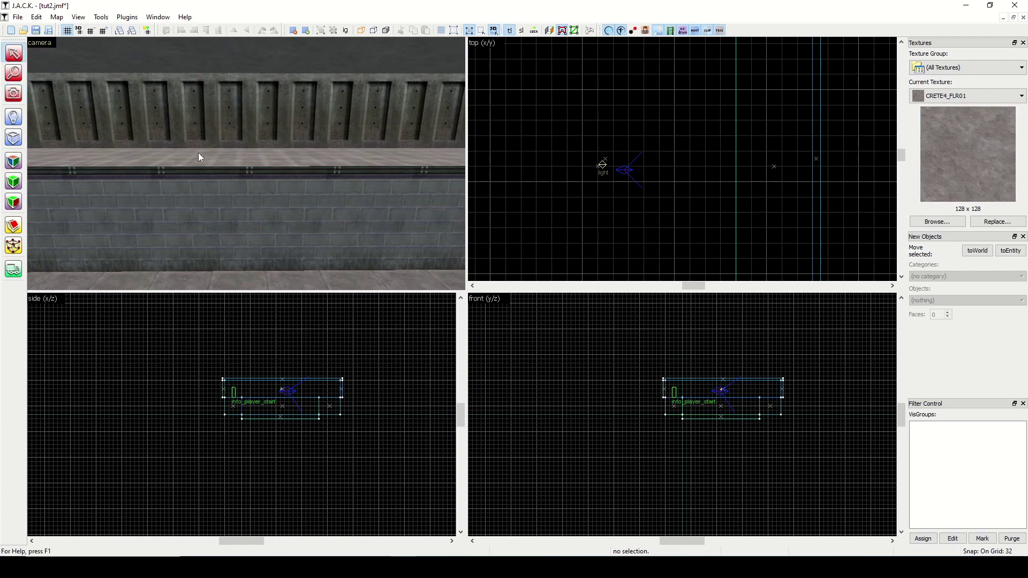
click(272, 182)
scroll(686, 195, down, 3)
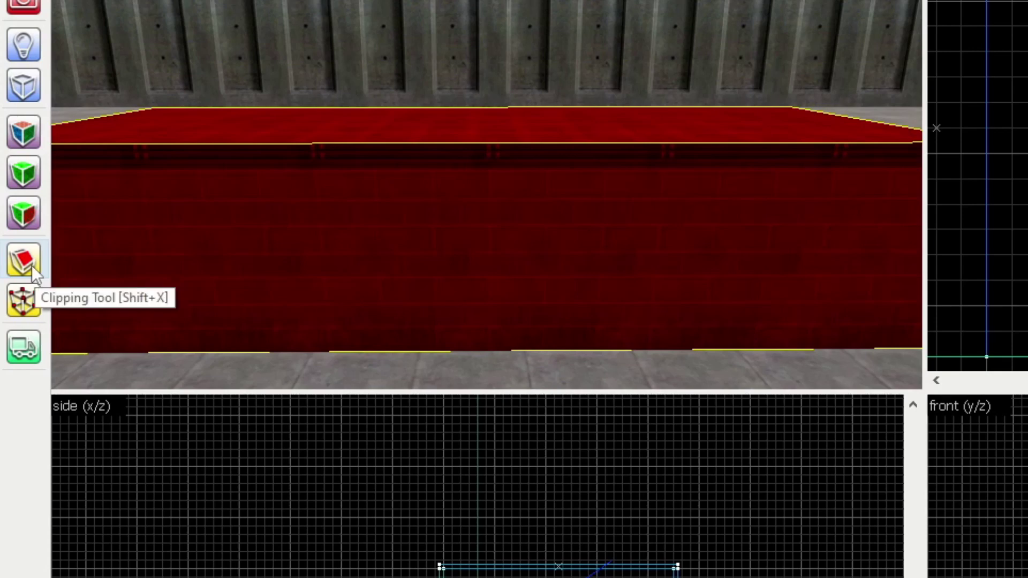
- Try clipping the selected brick wall across its width in the top view, keeping only the lower part, and undo the clip
click(31, 265)
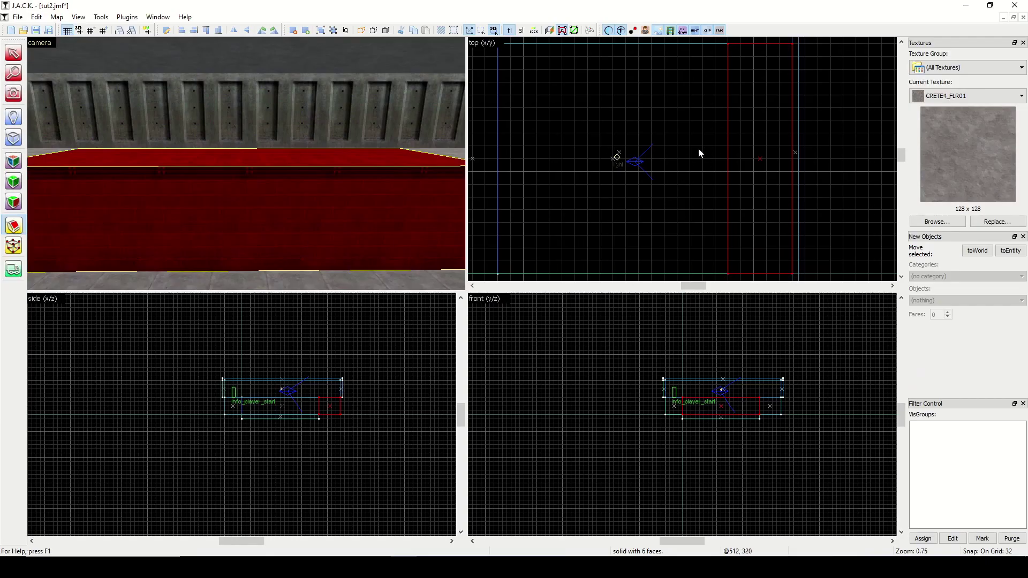
drag(690, 145, 847, 153)
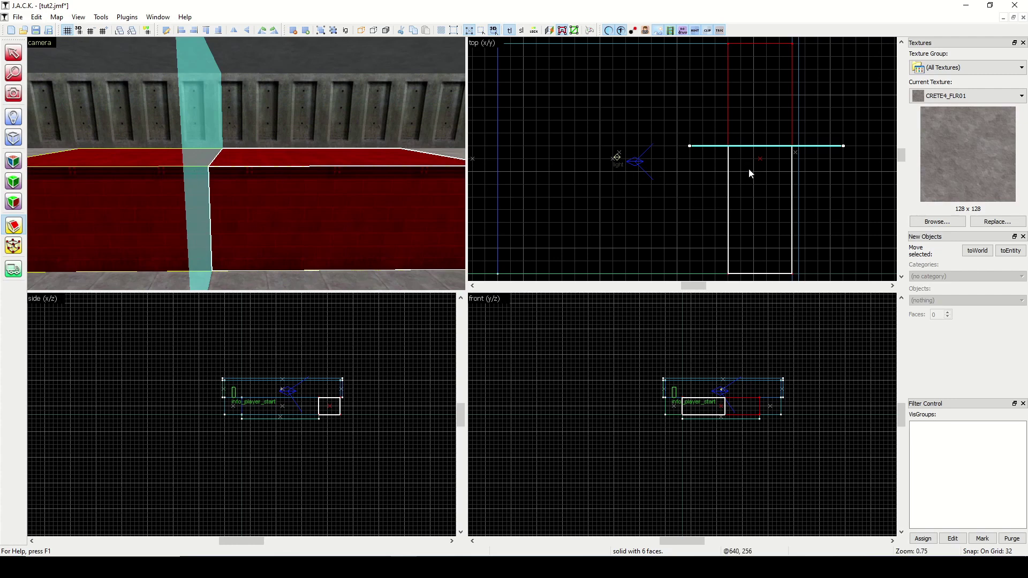
key(Return)
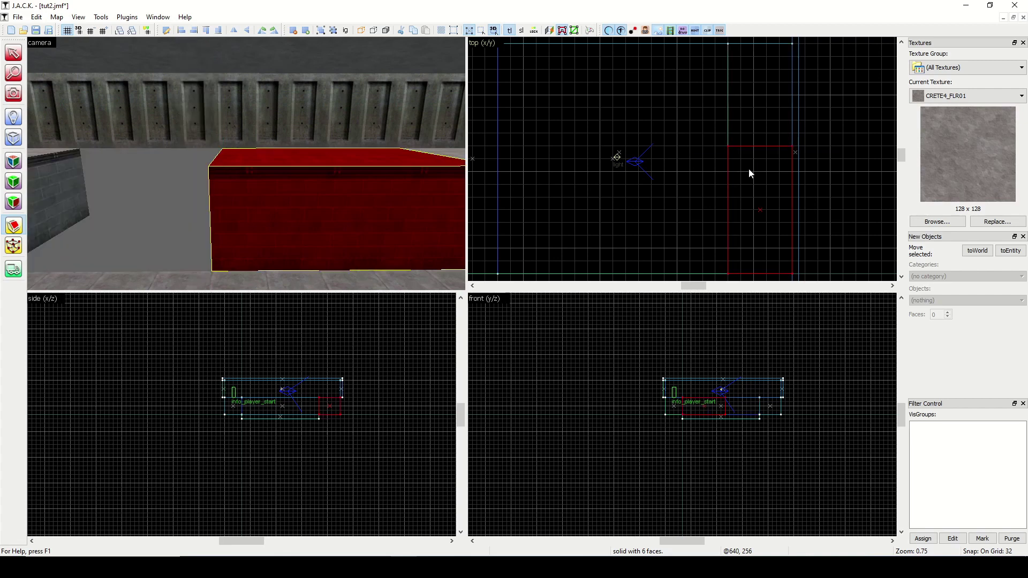
key(ctrl+z)
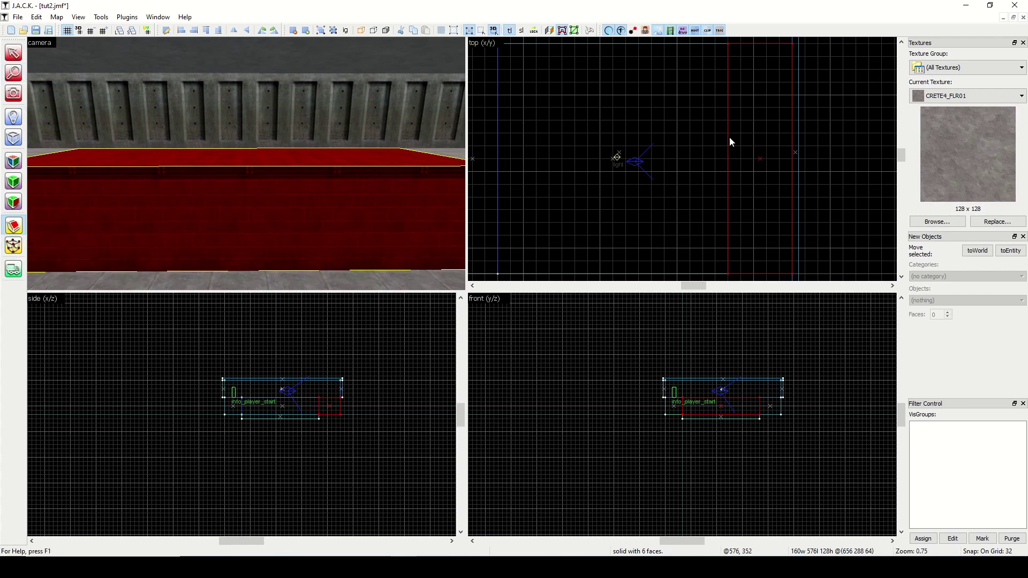
- Split the brick wall across its width with the Clipping Tool in the top view, keeping both pieces, the lower one 352 units long
drag(701, 133, 825, 140)
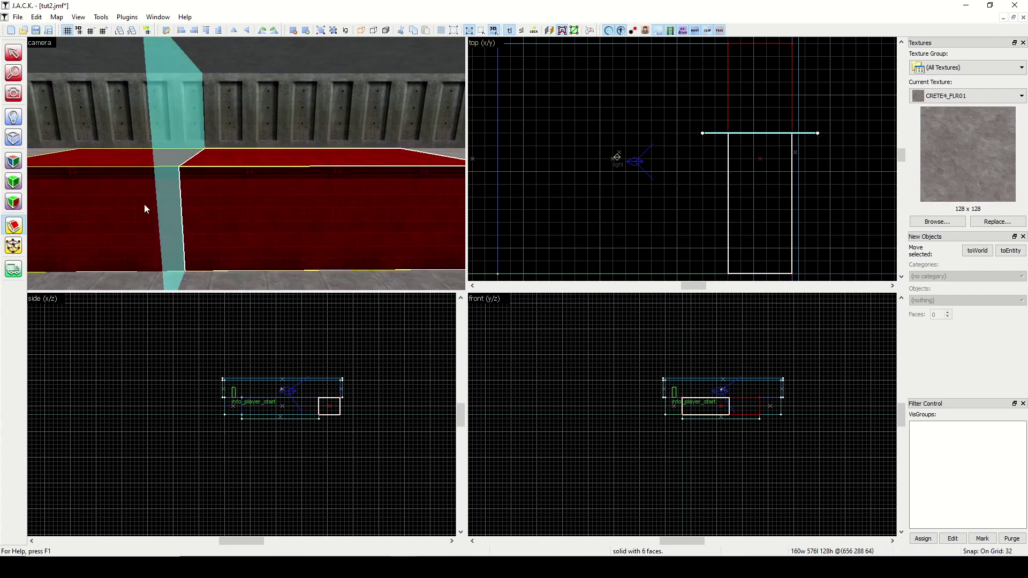
click(13, 227)
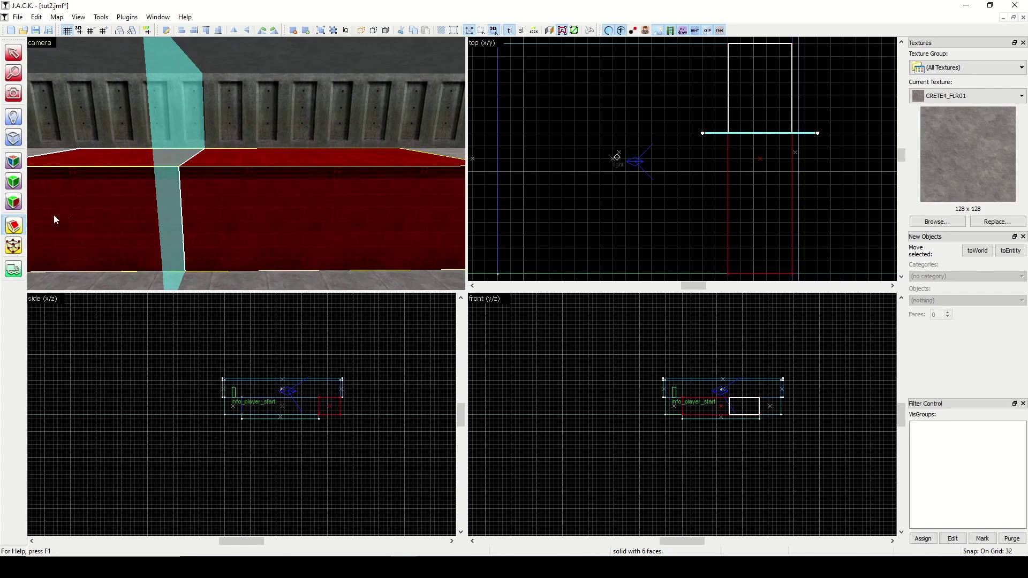
click(15, 227)
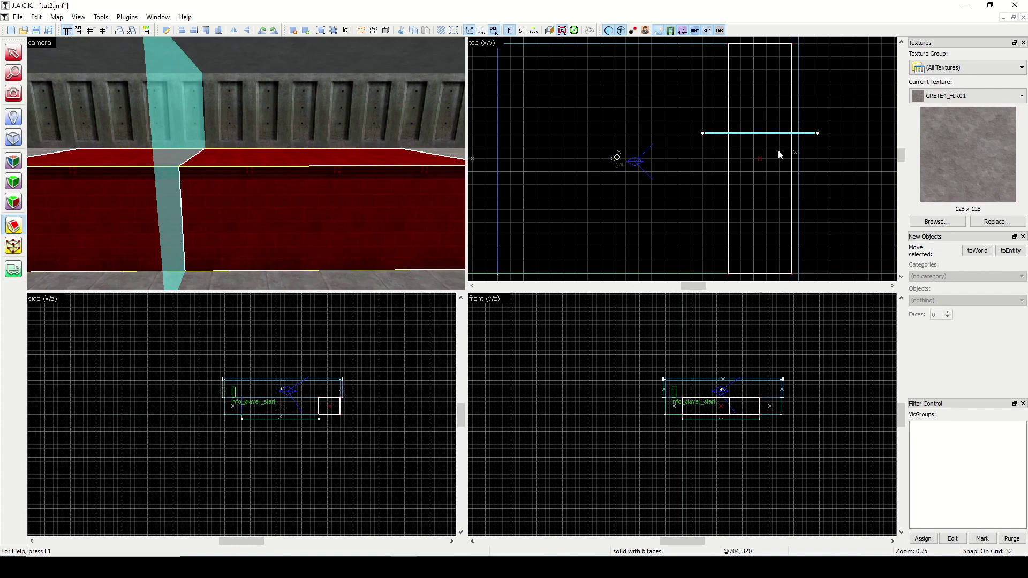
key(Return)
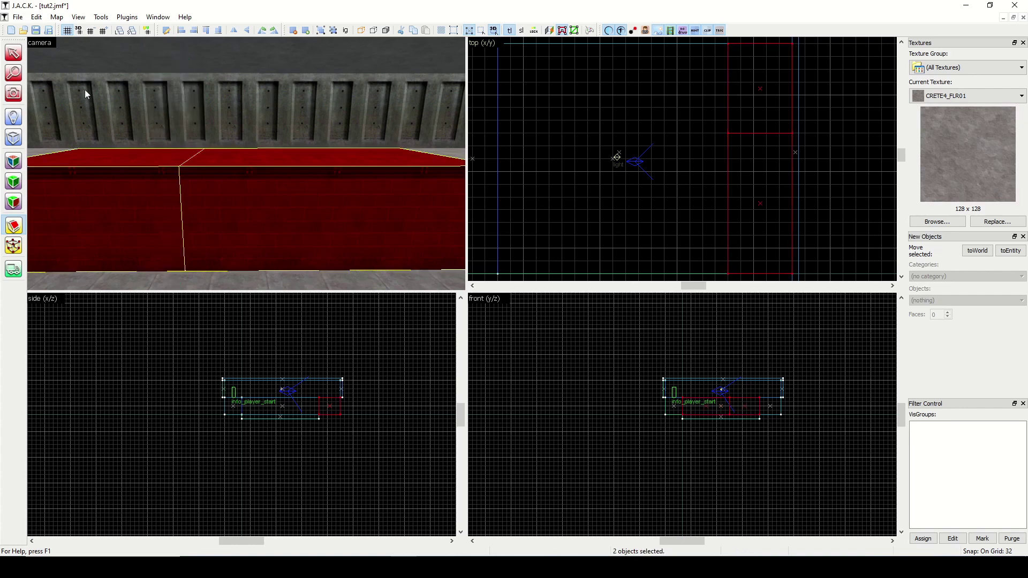
- Shorten the lower wall piece to 224 units long in the top view, opening a gap between the two pieces
click(14, 55)
click(318, 185)
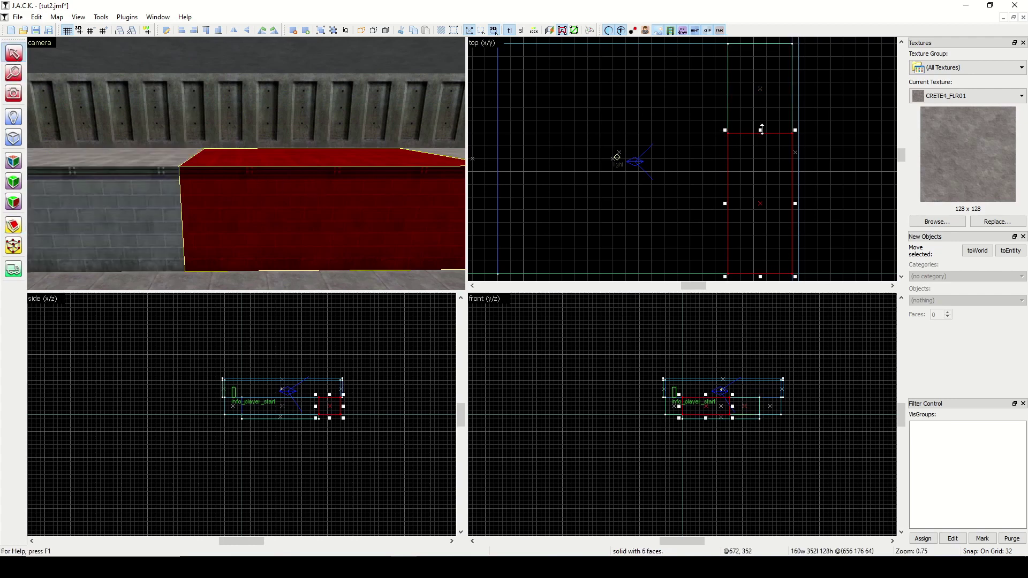
drag(761, 130, 761, 187)
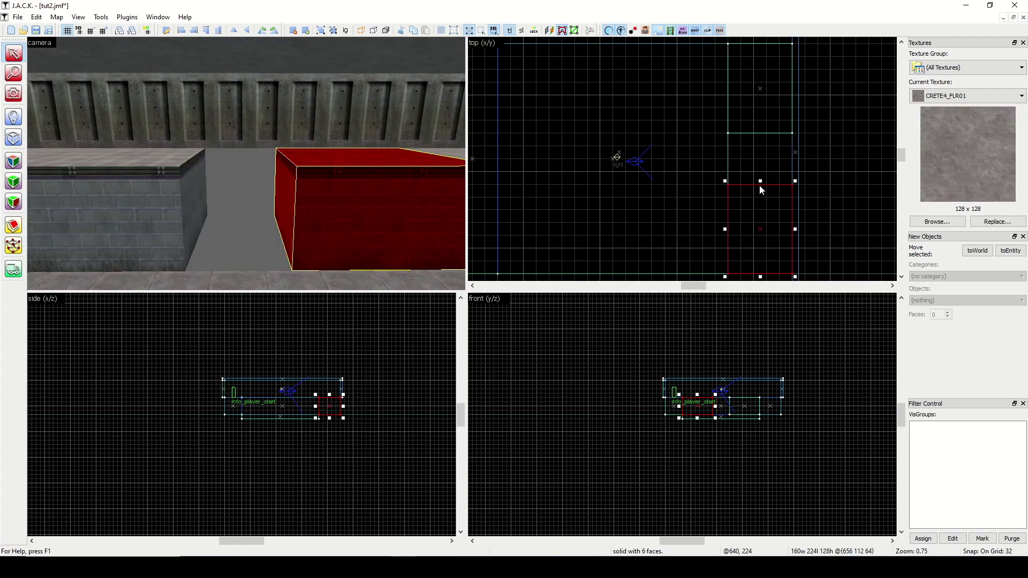
- Extend the floor solid through the gap in the top view to a width of 1024 units
click(13, 93)
drag(53, 119, 246, 163)
click(13, 52)
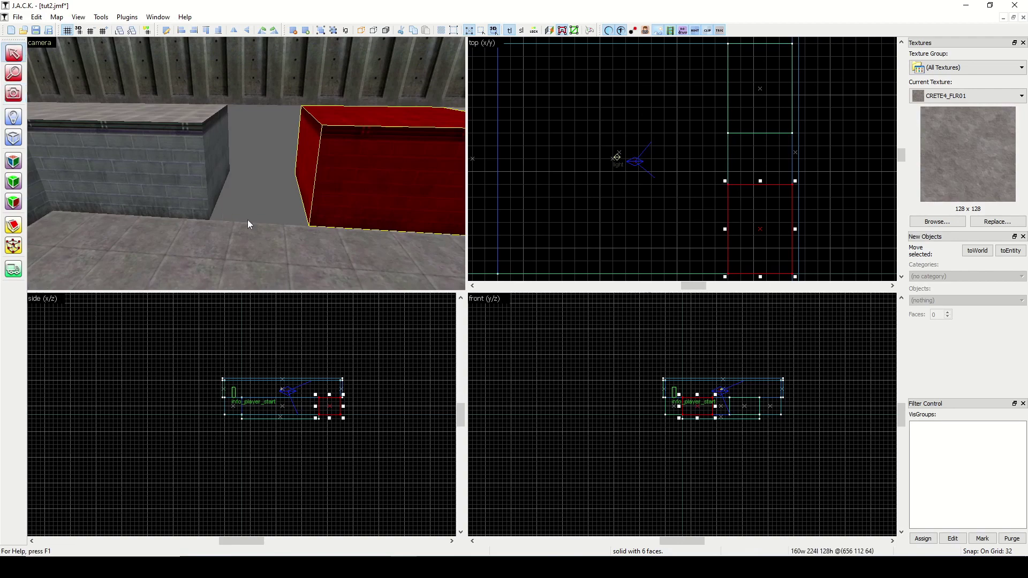
scroll(570, 194, down, 2)
click(226, 230)
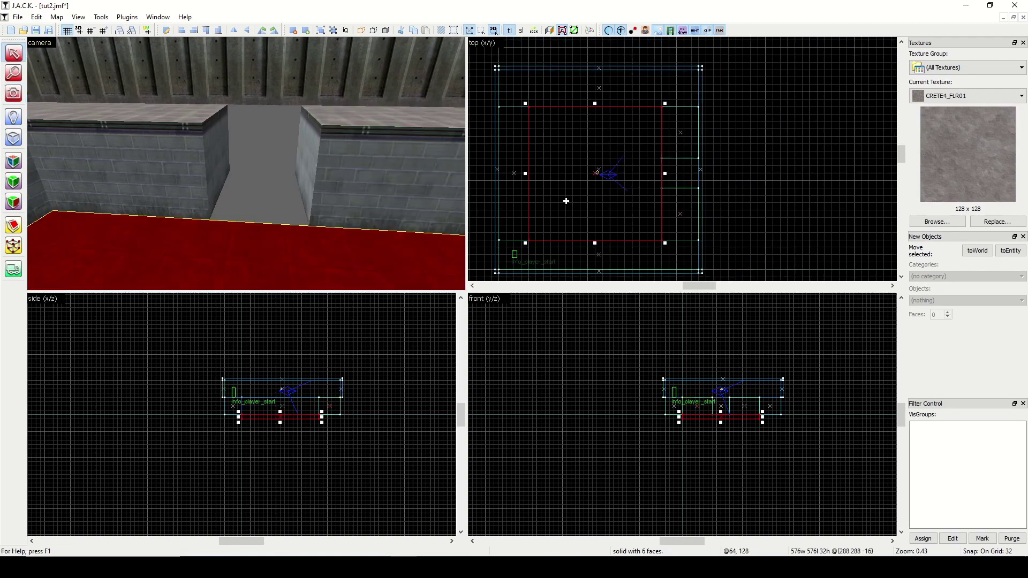
mouse_move(664, 173)
mouse_down()
mouse_move(884, 167)
mouse_move(701, 176)
mouse_move(764, 172)
mouse_up()
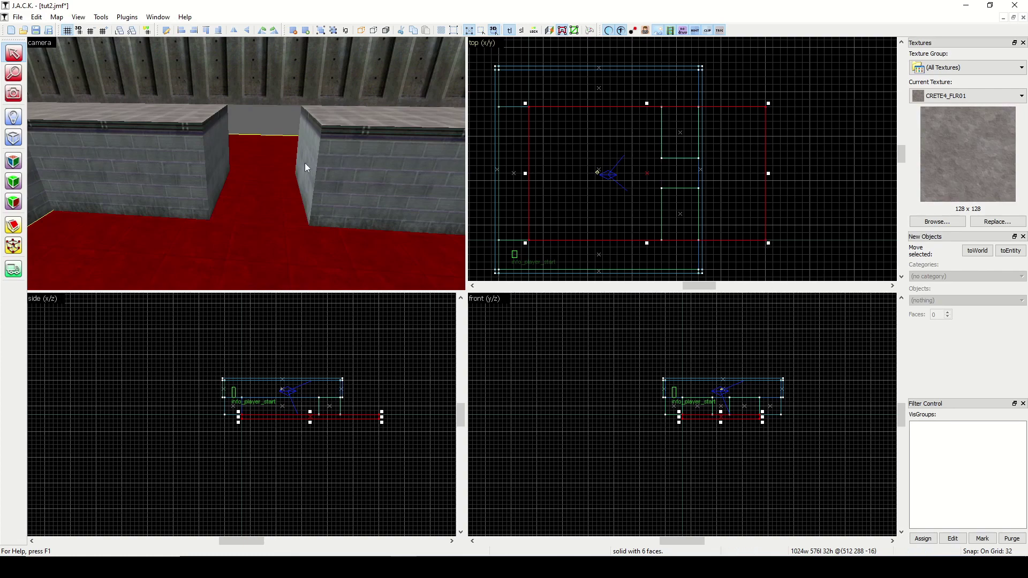
- Select both brick wall pieces and stretch them together to the far edge of the extended floor, then deselect them
click(184, 145)
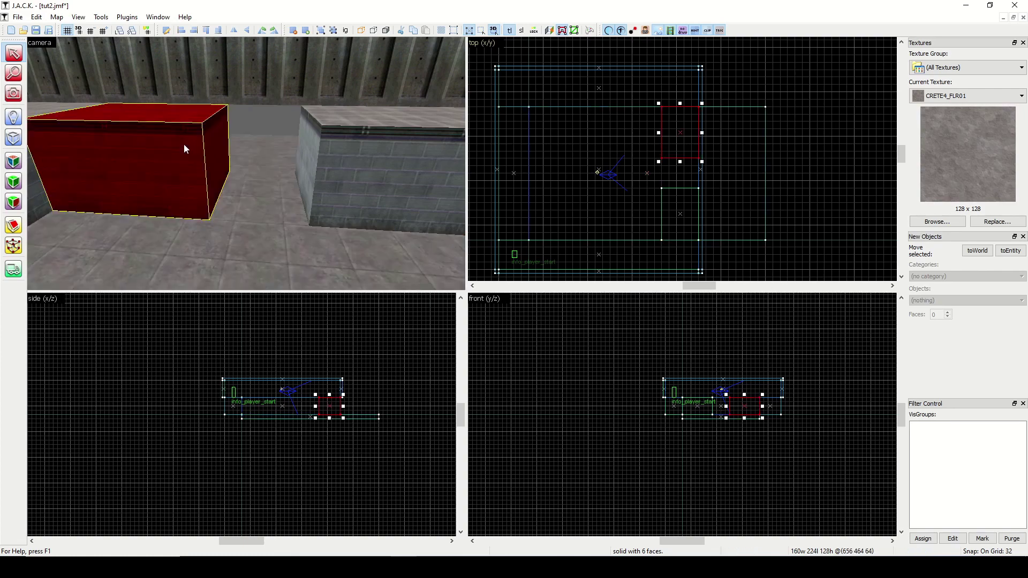
ctrl+click(365, 147)
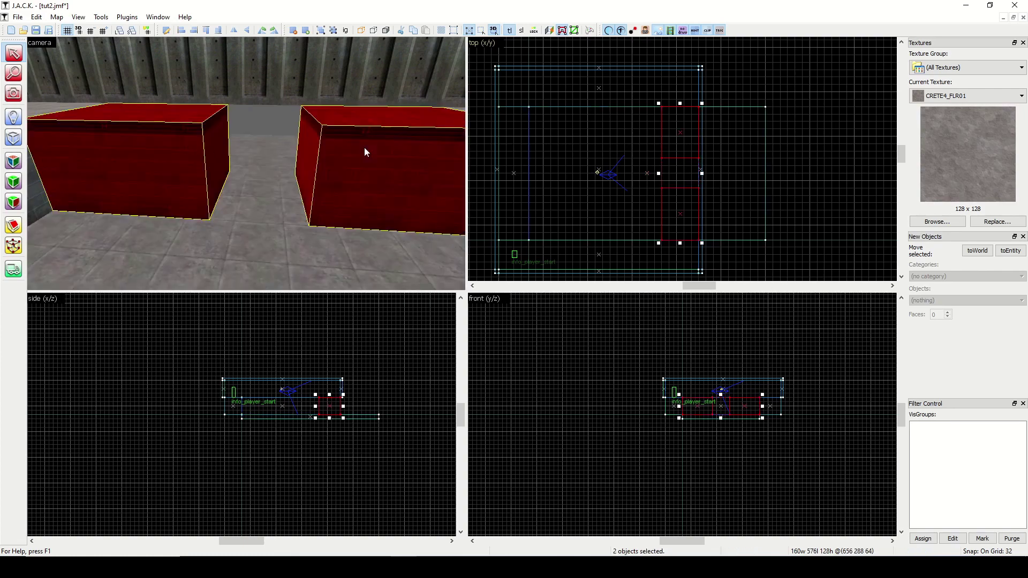
drag(704, 174, 772, 174)
click(785, 179)
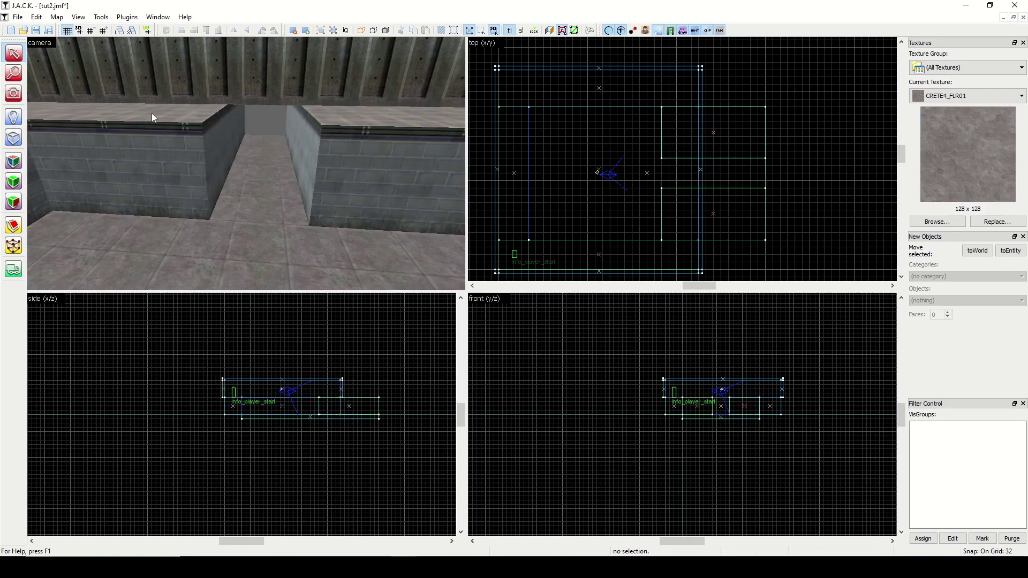
- Thicken the panelled wall above the passage in the top view until it reaches the outer edge of the brick walls
click(13, 93)
drag(235, 166, 247, 163)
key(w)
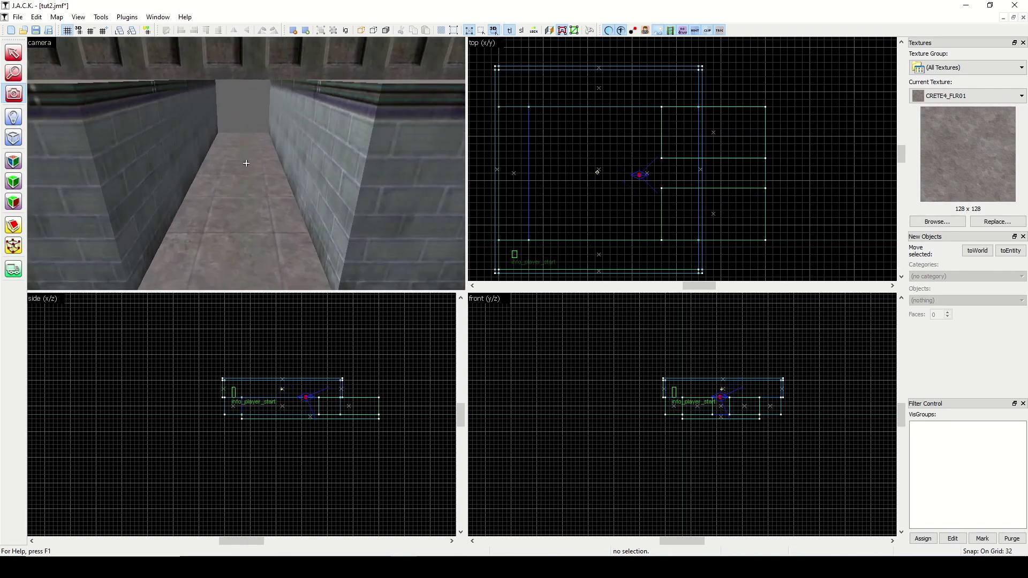
key(d)
key(s)
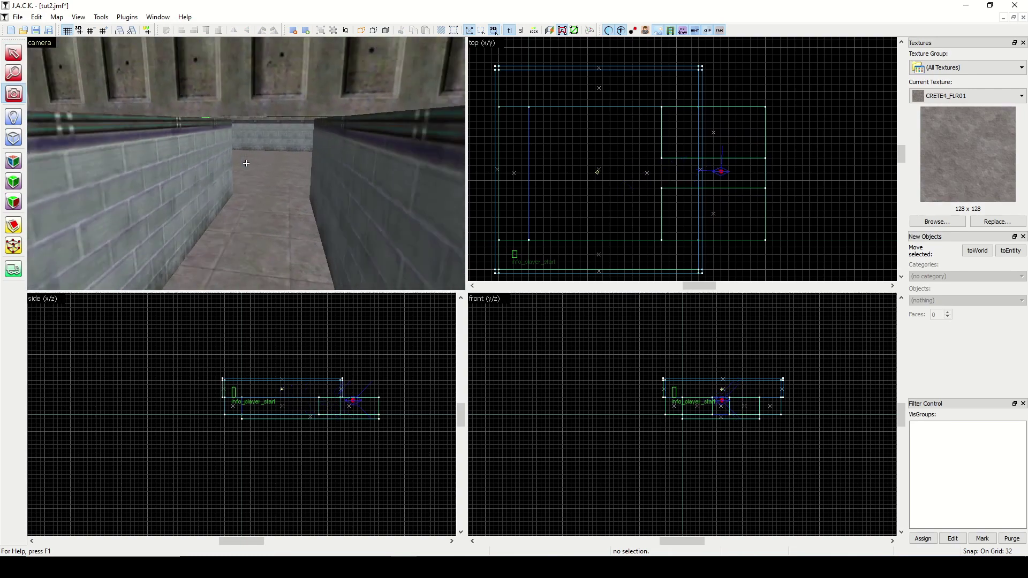
key(a)
key(w)
drag(247, 163, 246, 163)
key(s)
click(14, 52)
click(200, 86)
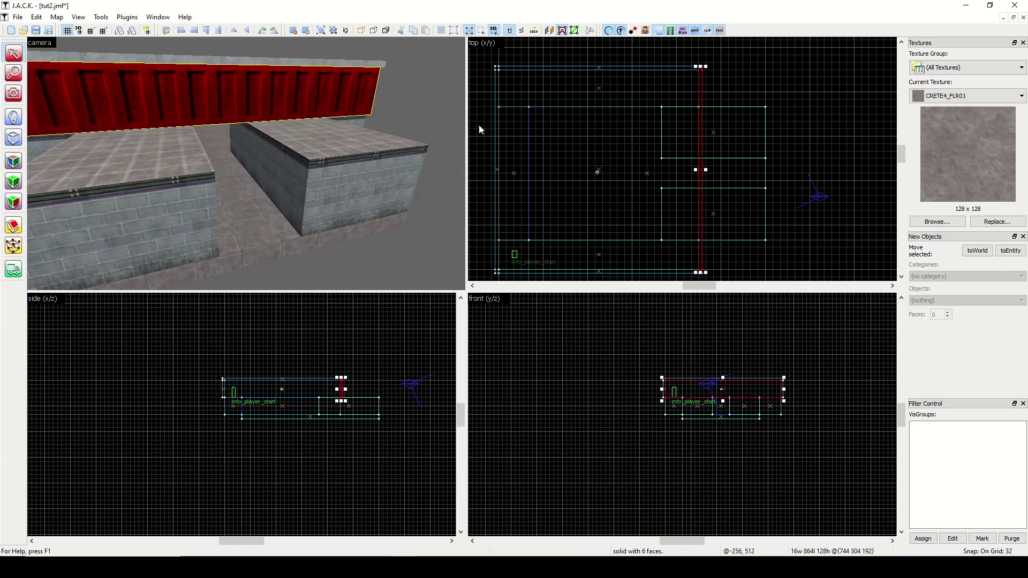
drag(707, 170, 766, 172)
click(783, 182)
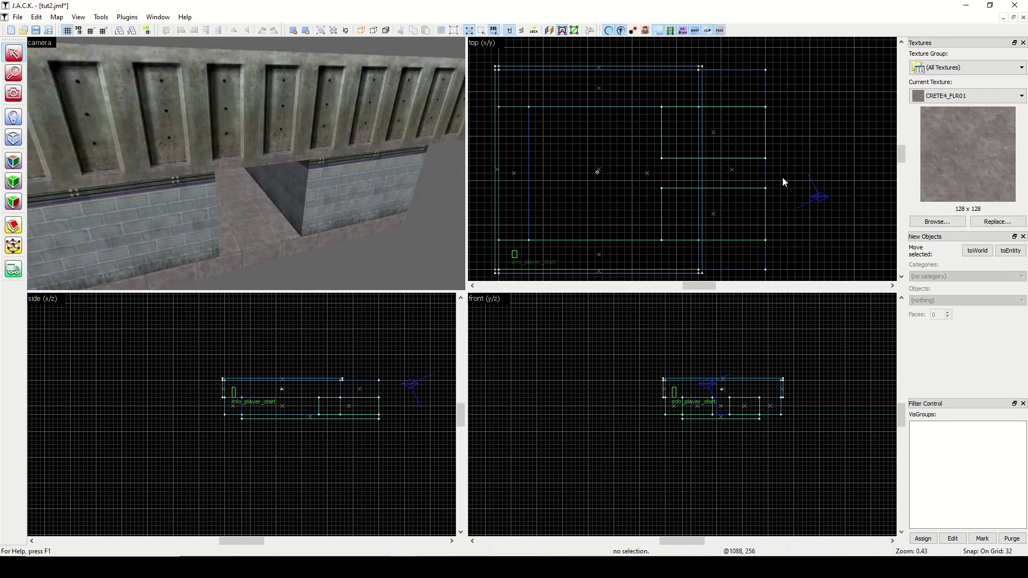
- Examine the passage and the underside of the thickened panelled wall in the camera view
click(13, 93)
drag(247, 163, 246, 163)
key(w)
key(s)
key(w)
key(w)
key(Left)
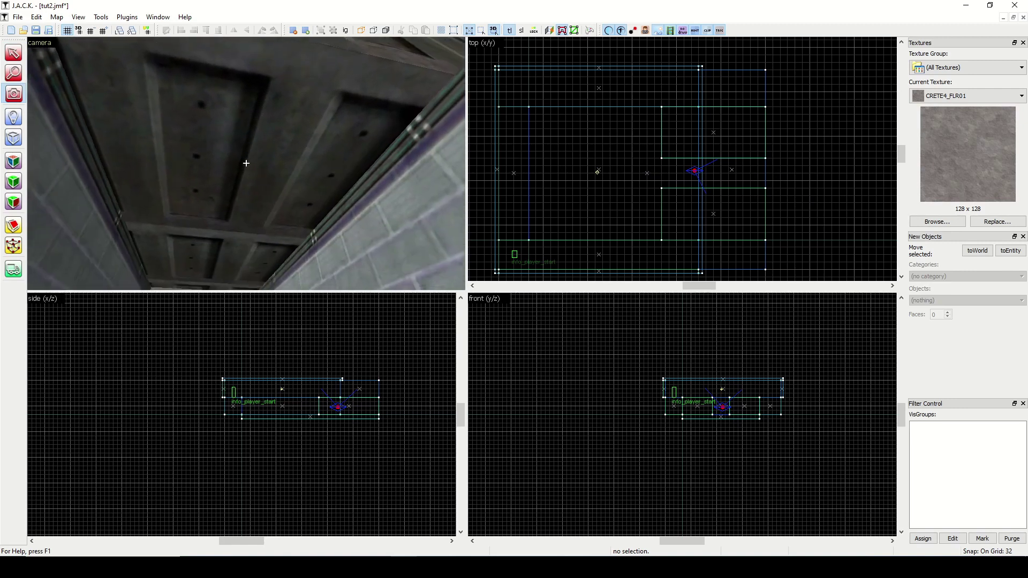
key(Left)
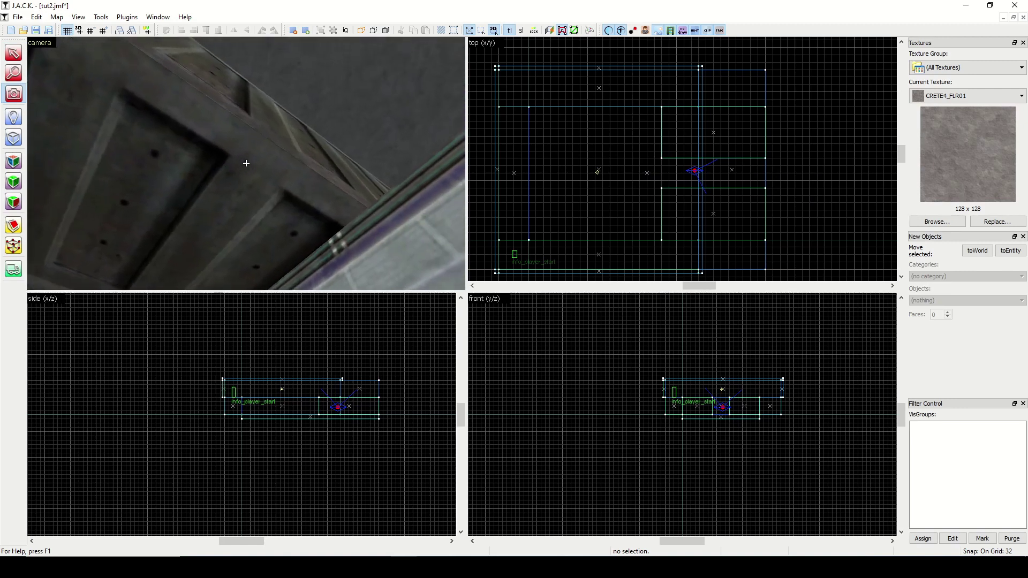
drag(246, 163, 246, 163)
key(s)
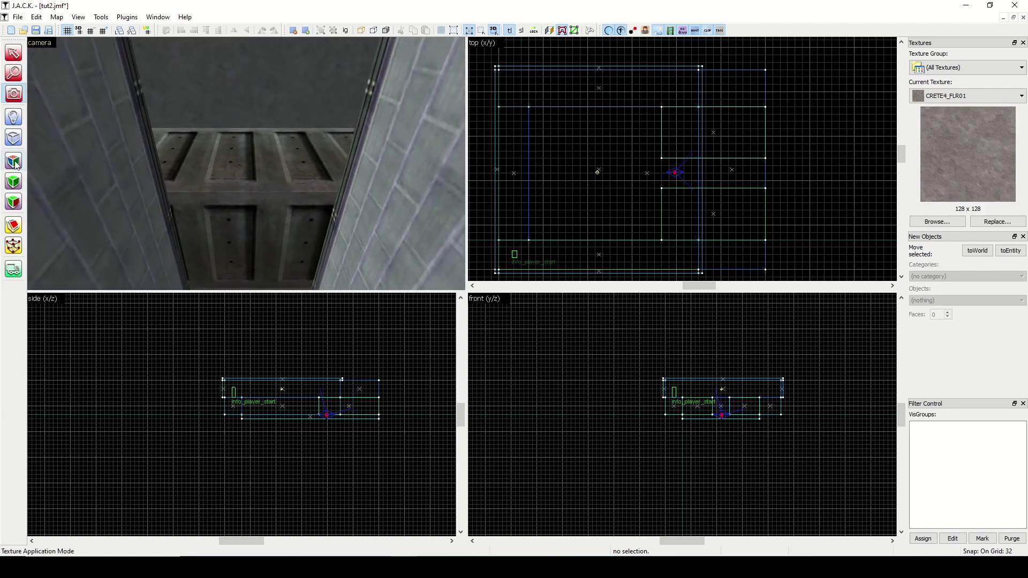
- Copy the LAB1_W8A2 texture from the ceiling onto the underside of the thickened wall above the passage and close the surface properties
click(14, 162)
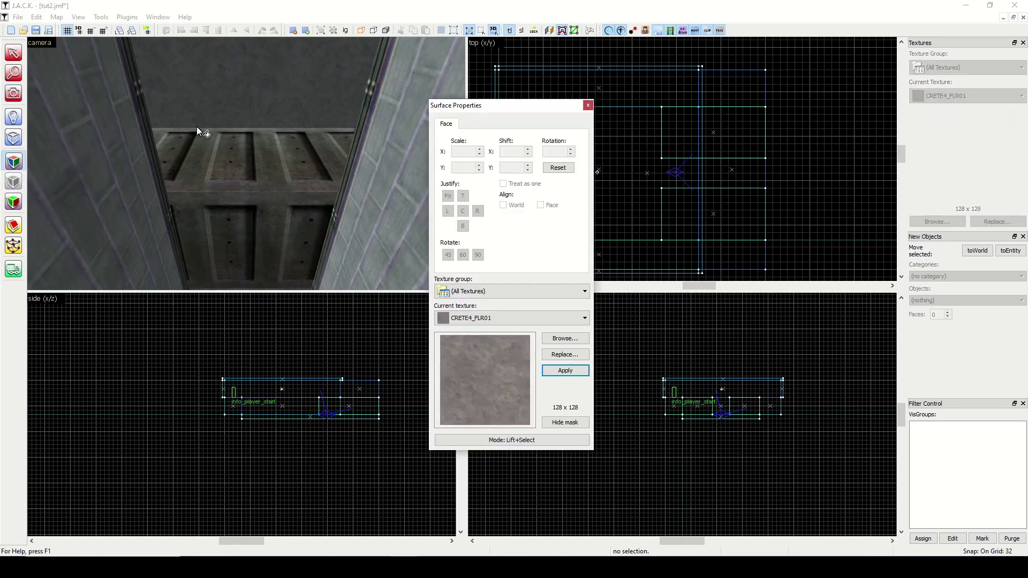
click(249, 78)
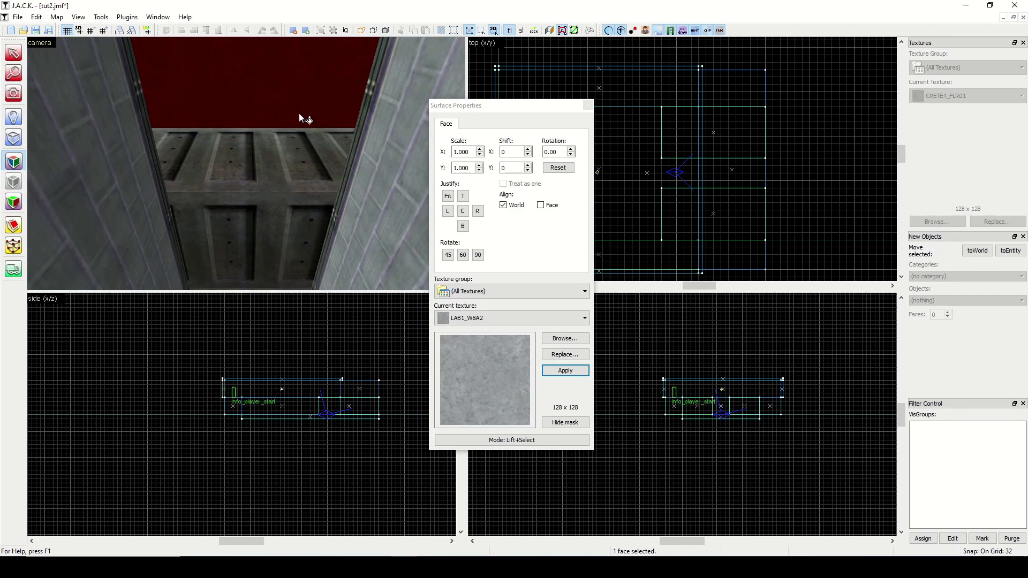
right_click(254, 236)
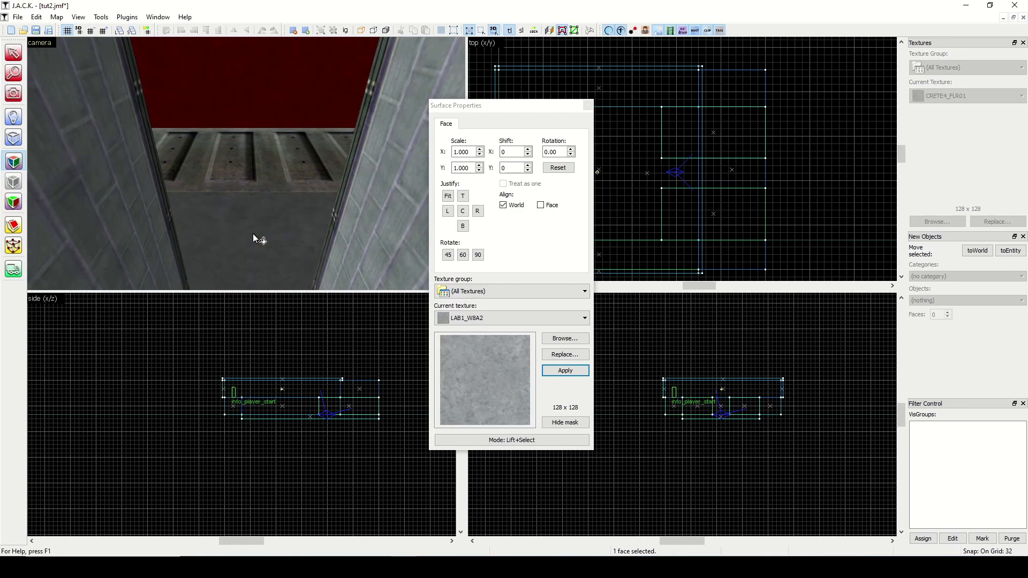
click(588, 105)
- Extend the floor solid outward beyond the passage in the top view to a width of 1792 units, then deselect it
click(11, 93)
drag(239, 177, 245, 163)
scroll(800, 191, down, 1)
drag(691, 286, 722, 286)
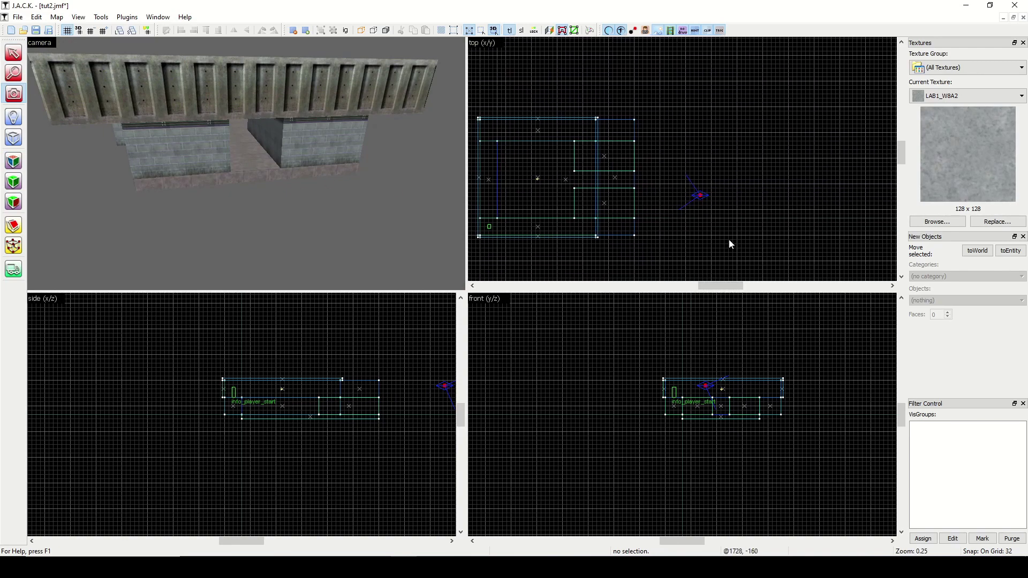
scroll(724, 232, up, 2)
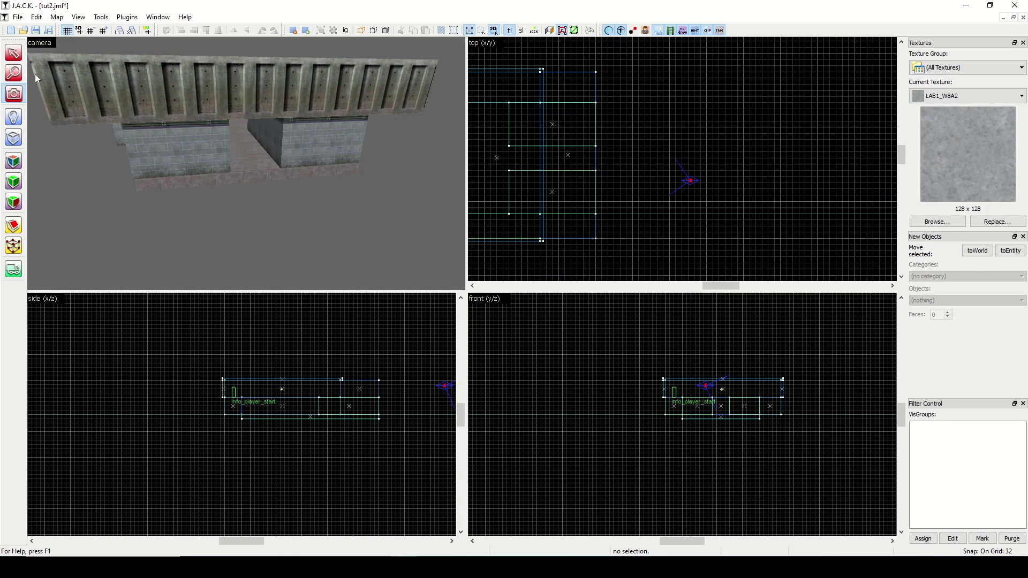
click(14, 53)
click(261, 162)
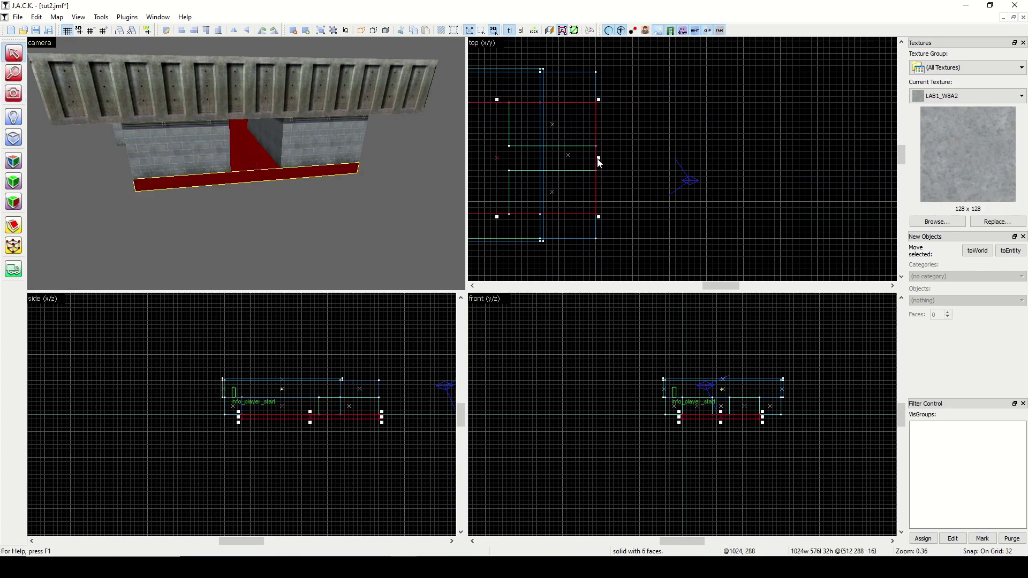
drag(600, 157, 748, 169)
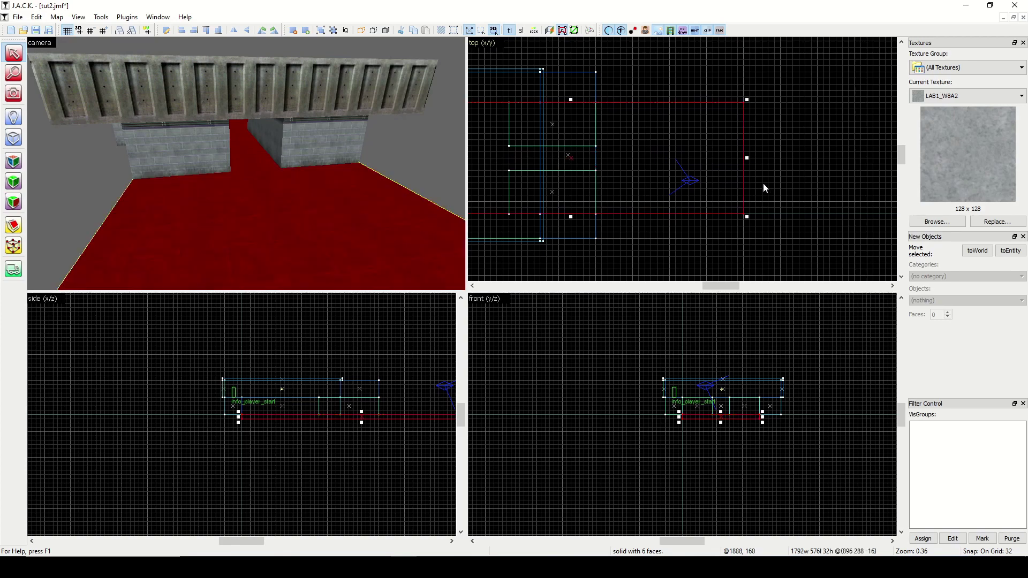
click(766, 187)
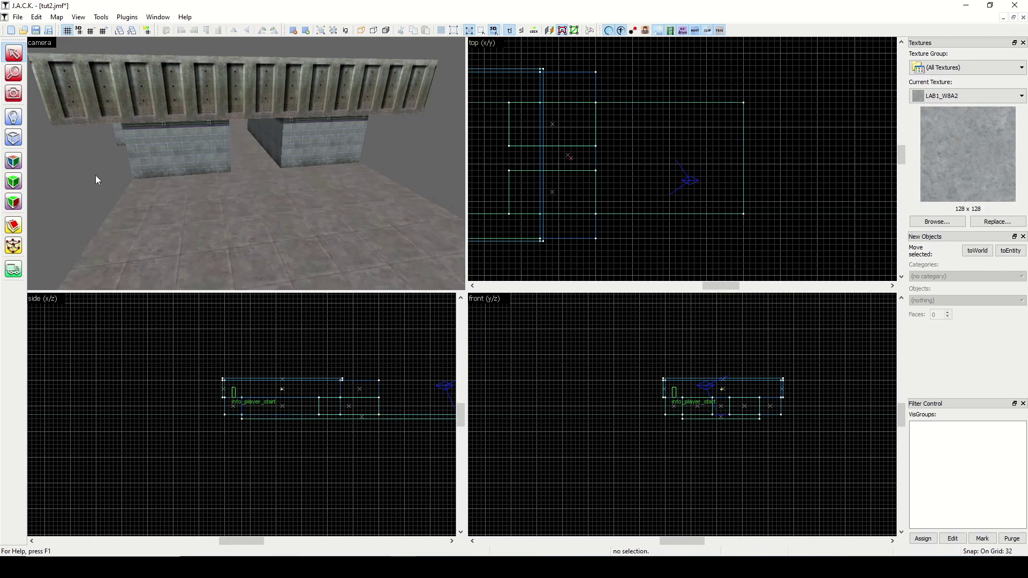
- Pick up the -1OUT_WALL3 texture from the outer face of a brick wall piece and close the surface properties
click(14, 161)
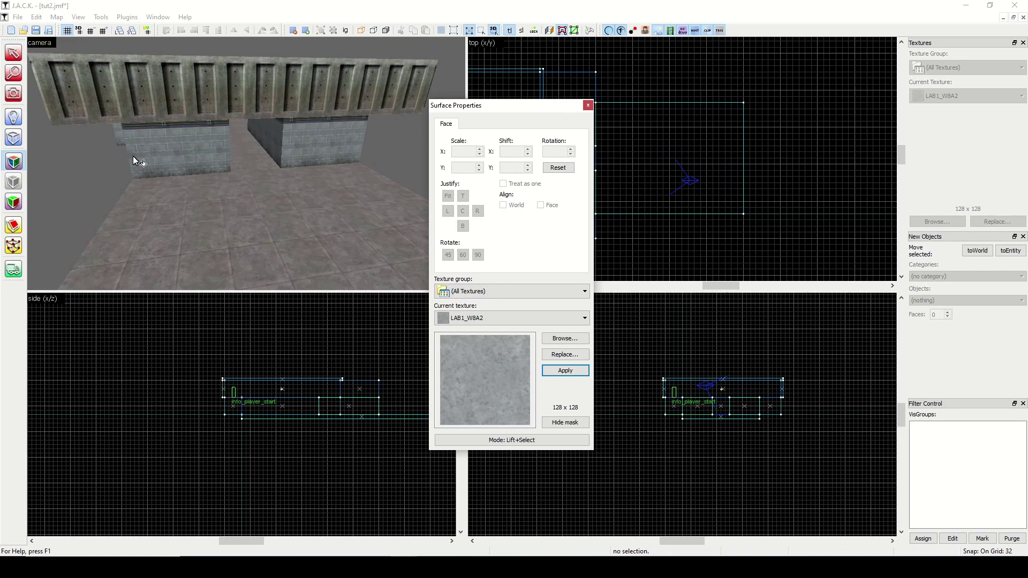
click(165, 154)
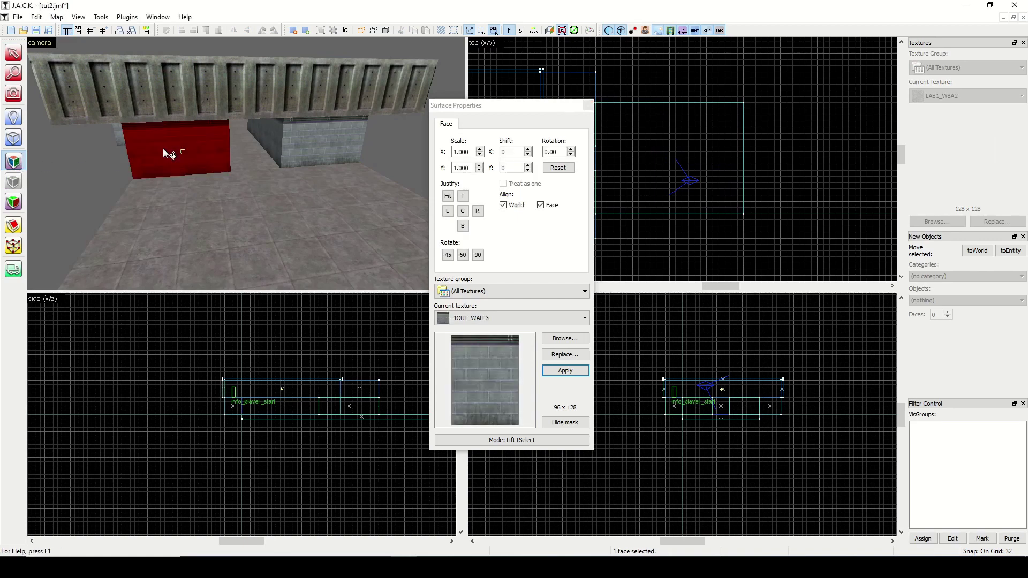
click(587, 105)
- Create a brick block 768 units wide and 32 units thick along the new floor's lower edge in the top view, raised to the passage walls' height
click(18, 141)
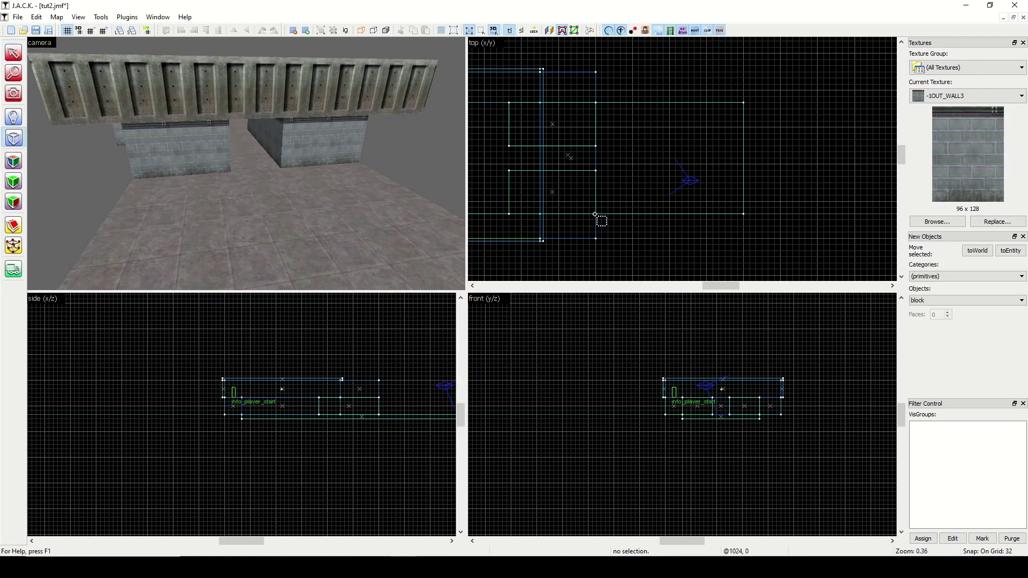
drag(594, 214, 742, 219)
scroll(402, 417, up, 4)
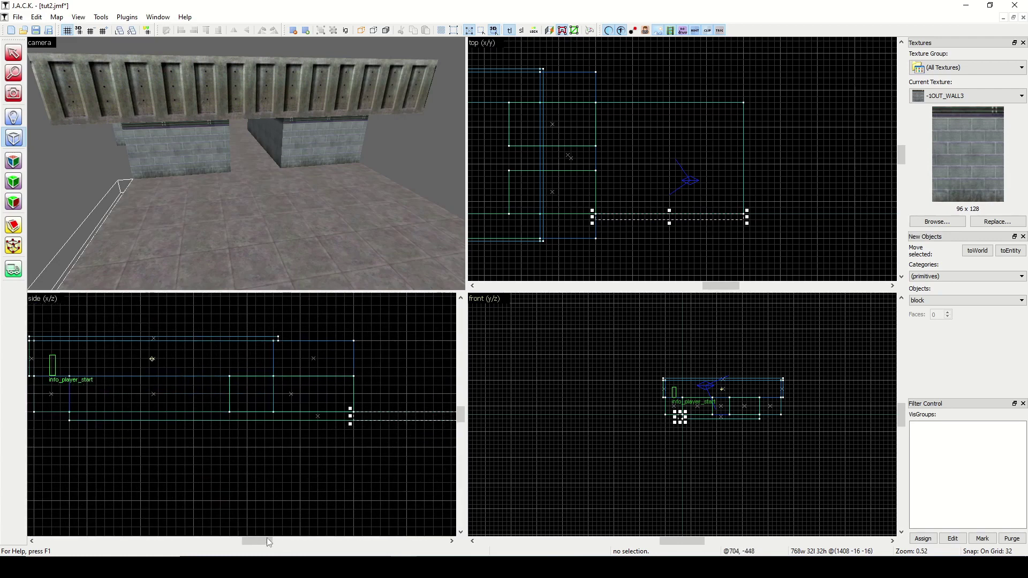
drag(268, 541, 281, 541)
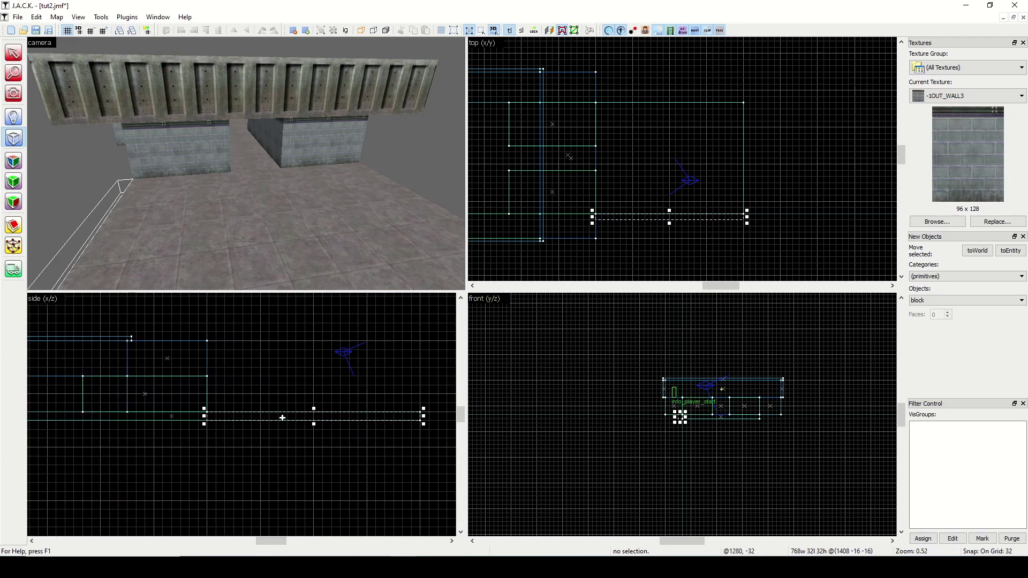
drag(282, 418, 314, 378)
right_click(310, 389)
click(325, 399)
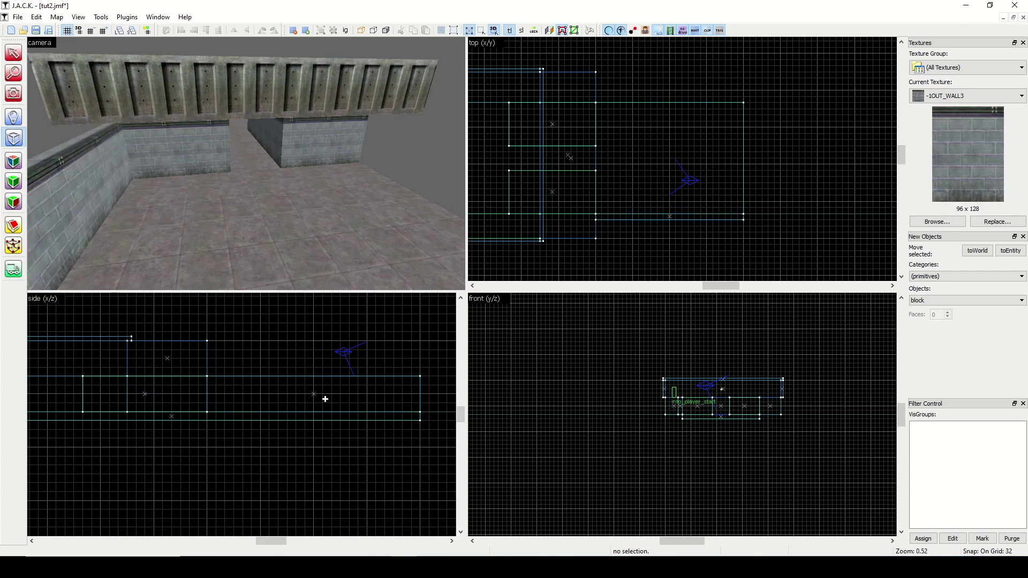
- Select the new side wall and raise its top edge in the side view to a height of 256 units, then deselect it
click(13, 94)
drag(246, 163, 246, 163)
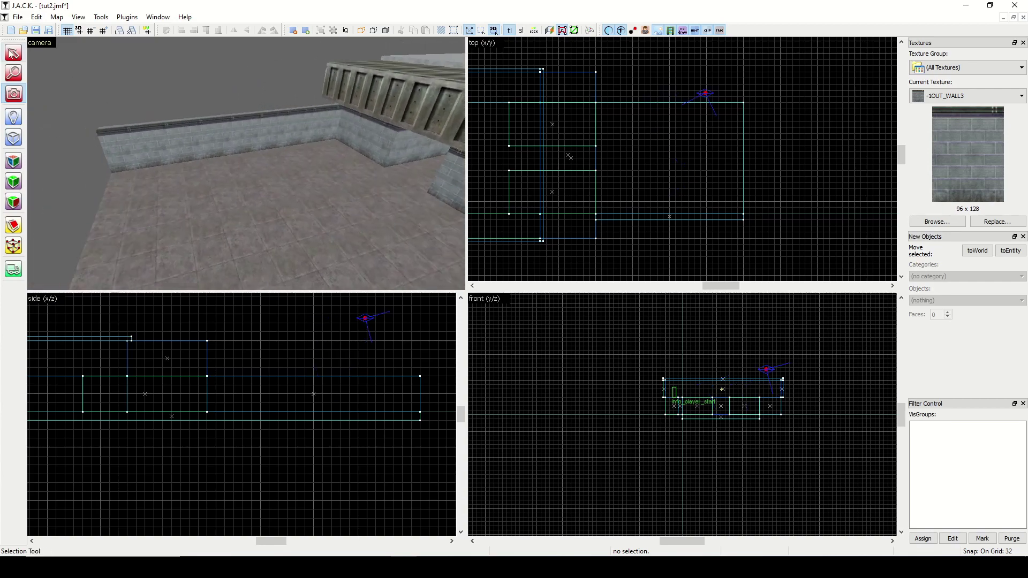
click(14, 52)
click(224, 152)
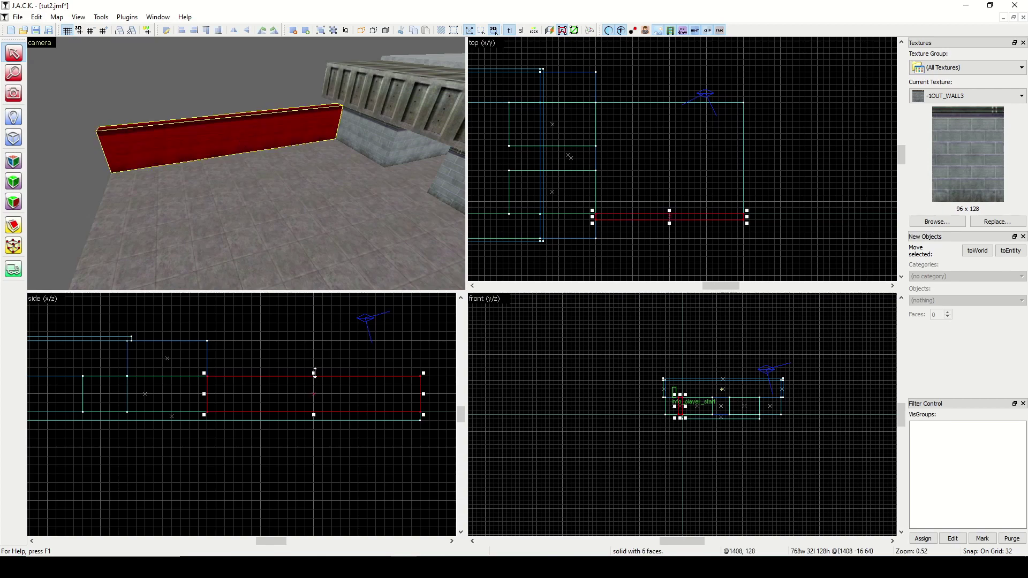
drag(315, 373, 315, 341)
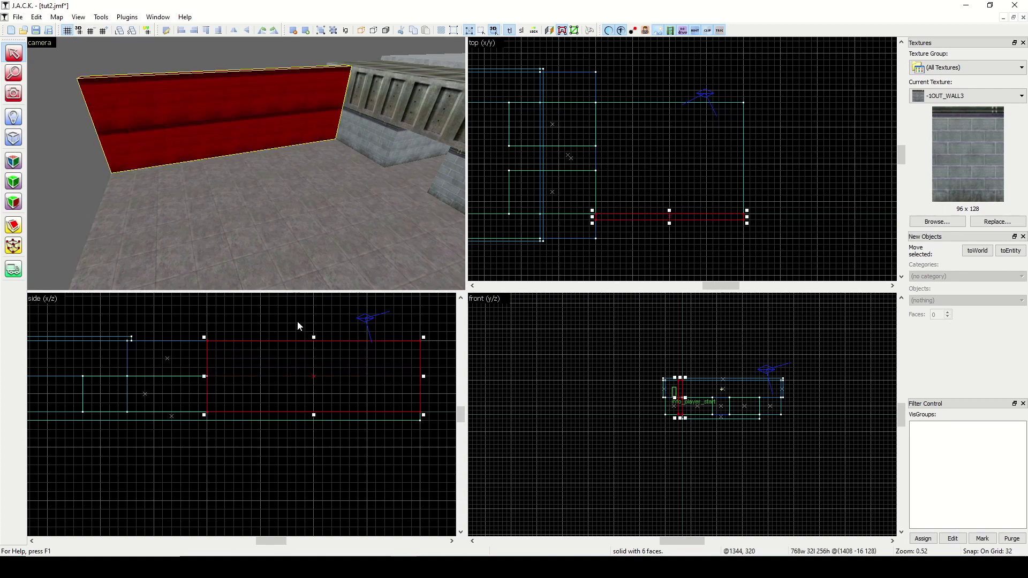
click(298, 322)
- Create a brick wall block along the floor's far end opposite the passage, spanning the full width of the new floor
click(13, 93)
drag(246, 163, 246, 163)
key(w)
key(d)
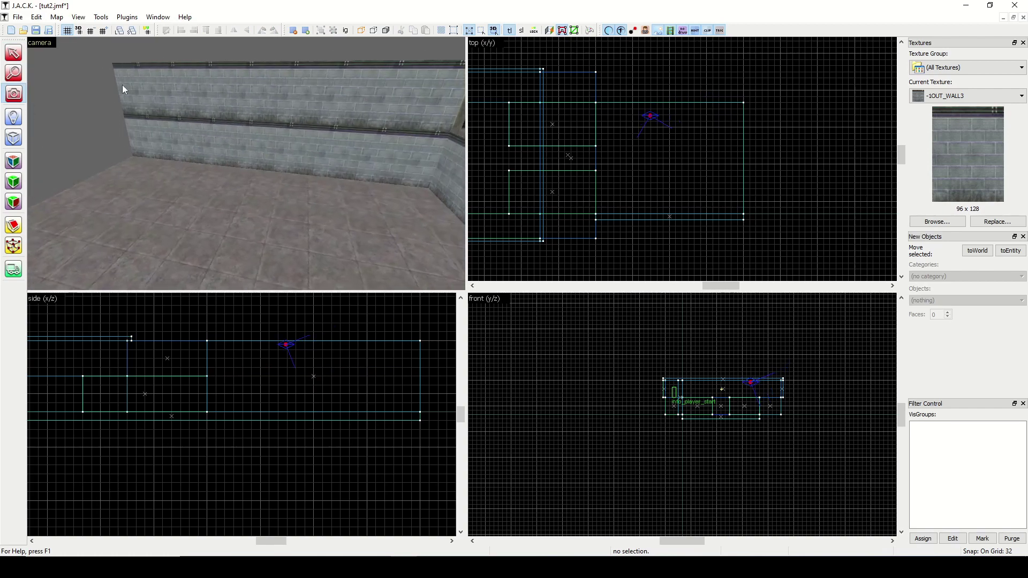
click(13, 137)
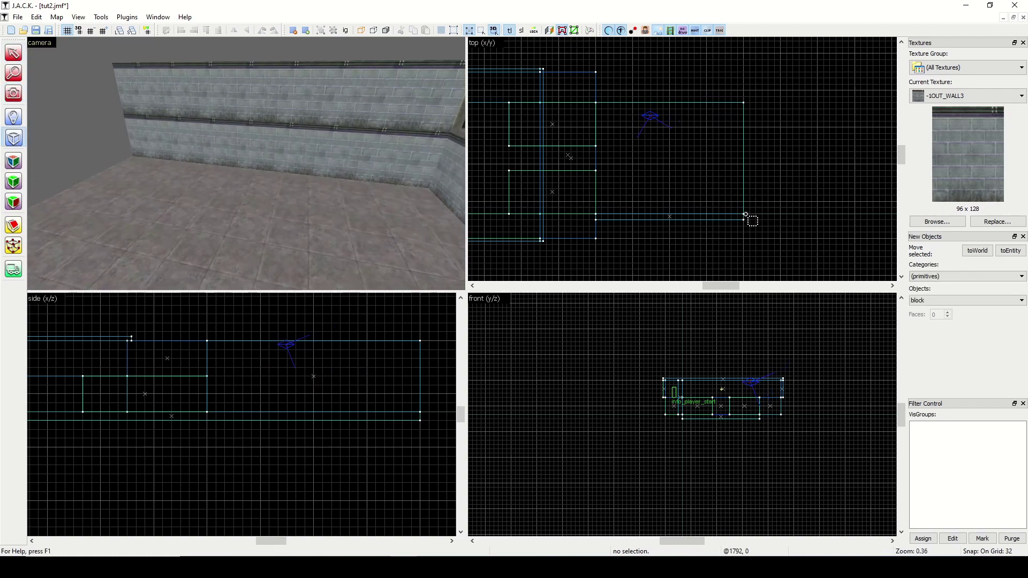
drag(744, 217, 753, 99)
right_click(427, 356)
click(460, 363)
- Create a third brick wall block along the floor's remaining open side, from the passage end to the far wall
click(11, 95)
drag(245, 162, 246, 163)
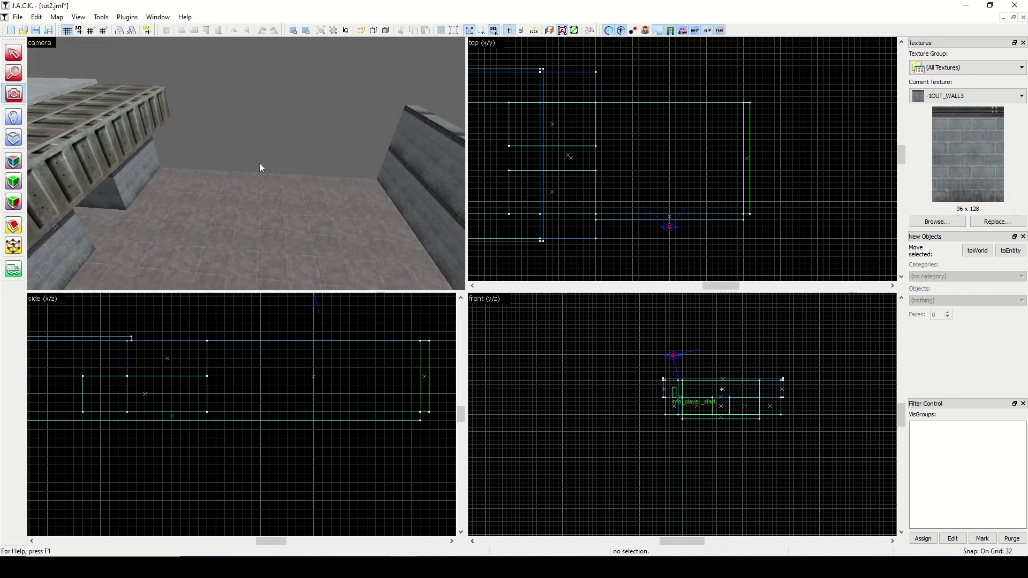
key(shift+b)
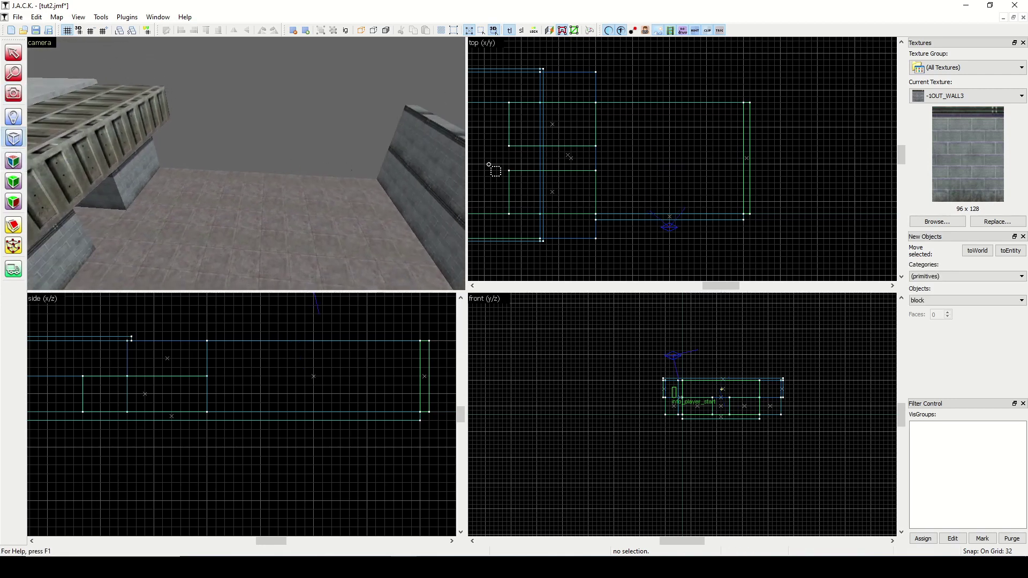
drag(594, 103, 747, 106)
right_click(382, 356)
click(400, 364)
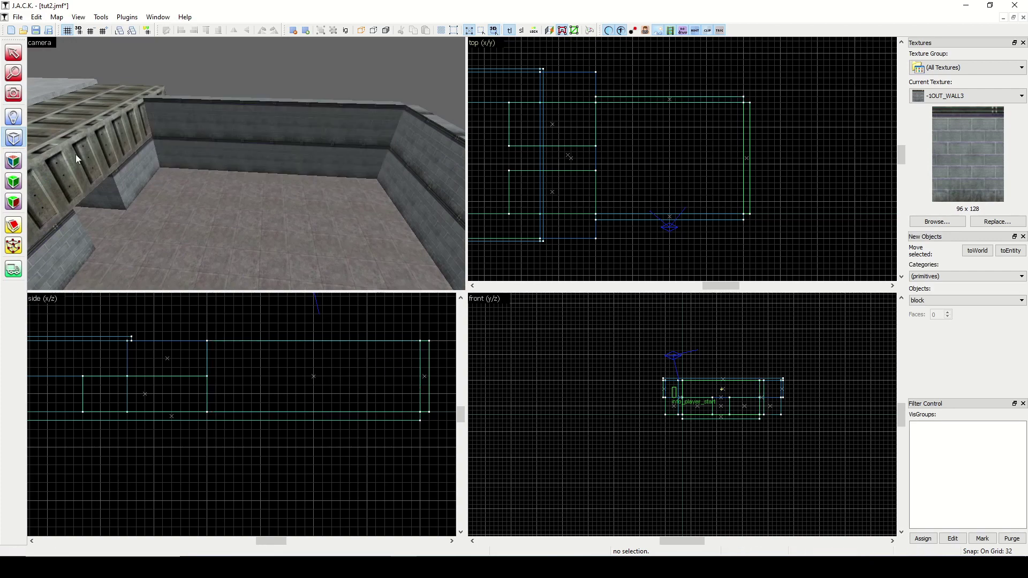
- Choose CRETE4_WALL01B as the current texture from the texture browser
click(13, 93)
drag(246, 164, 246, 163)
key(w)
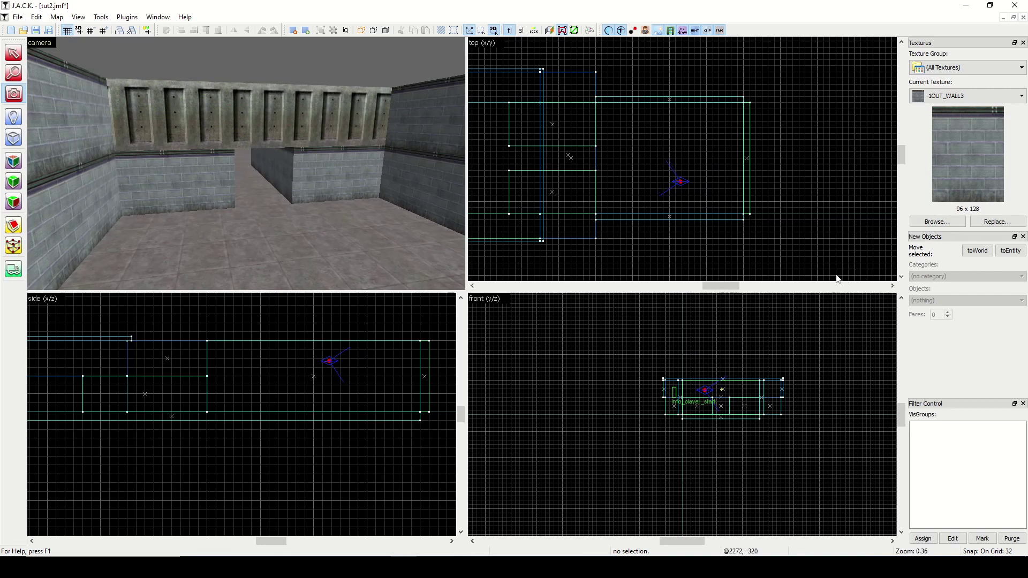
click(938, 222)
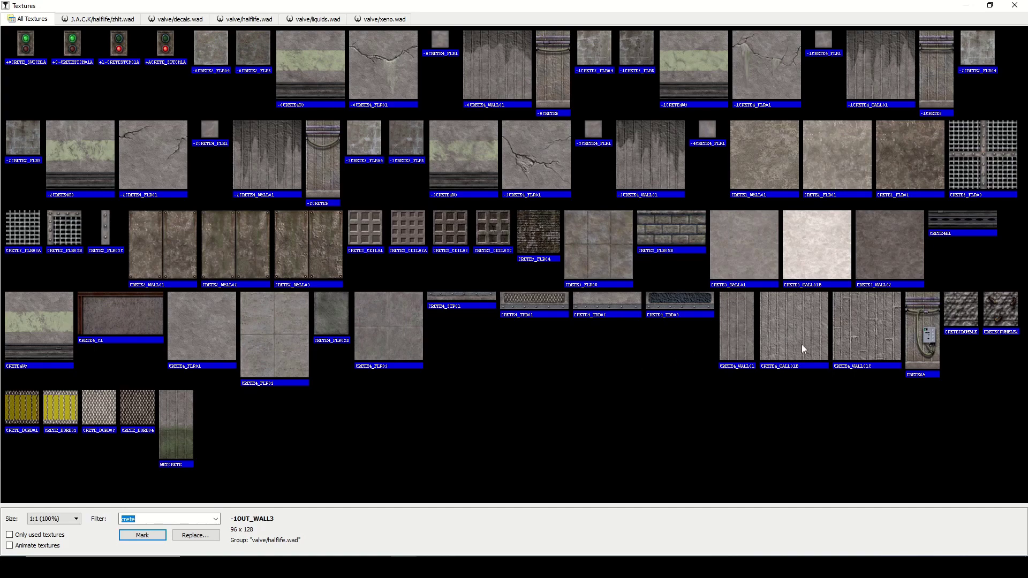
double_click(809, 331)
- Apply CRETE4_WALL01B to both side walls, both brick pieces beside the passage and the panelled wall above it
key(shift+a)
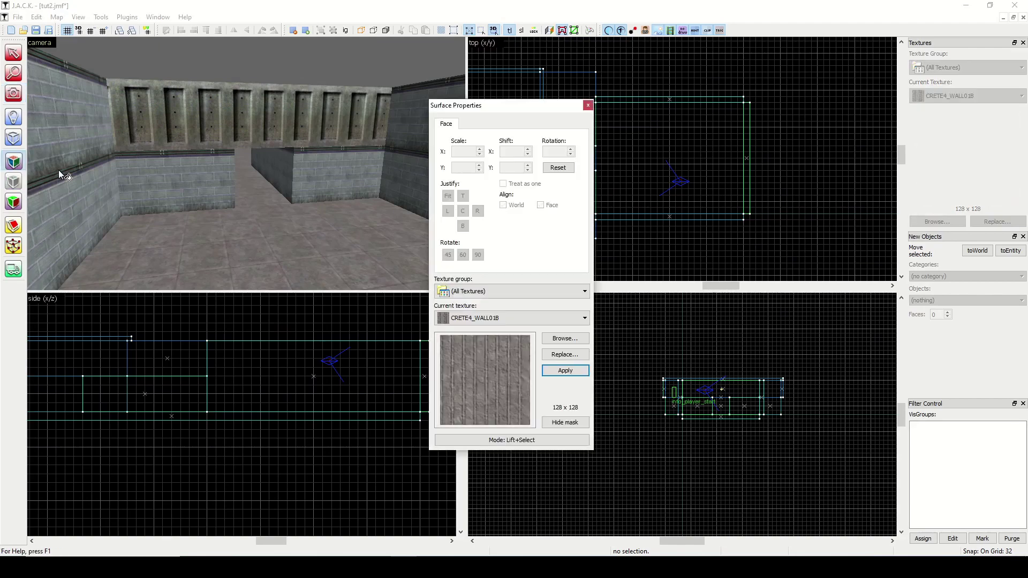
right_click(82, 168)
right_click(158, 175)
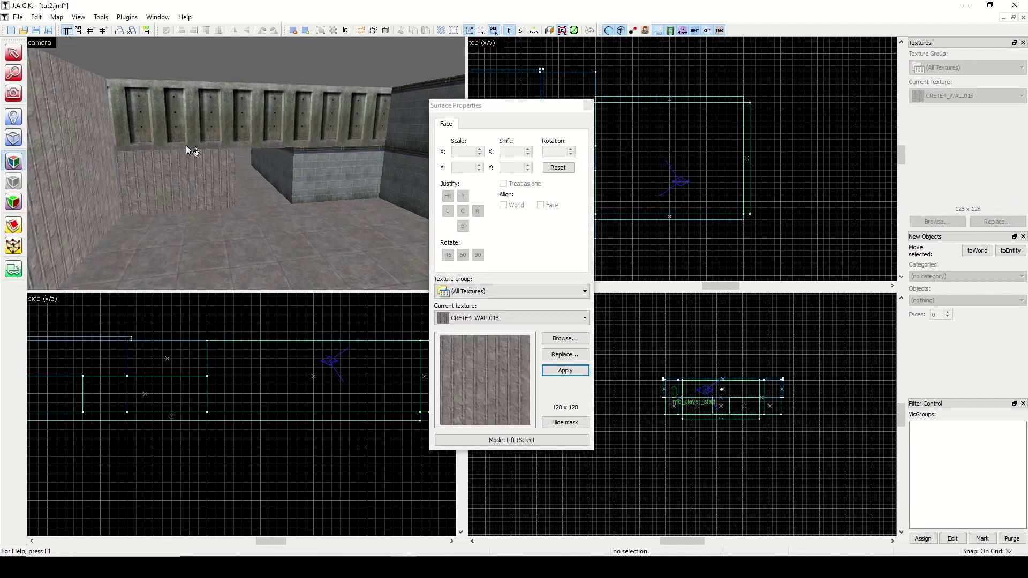
right_click(210, 129)
right_click(339, 180)
right_click(402, 128)
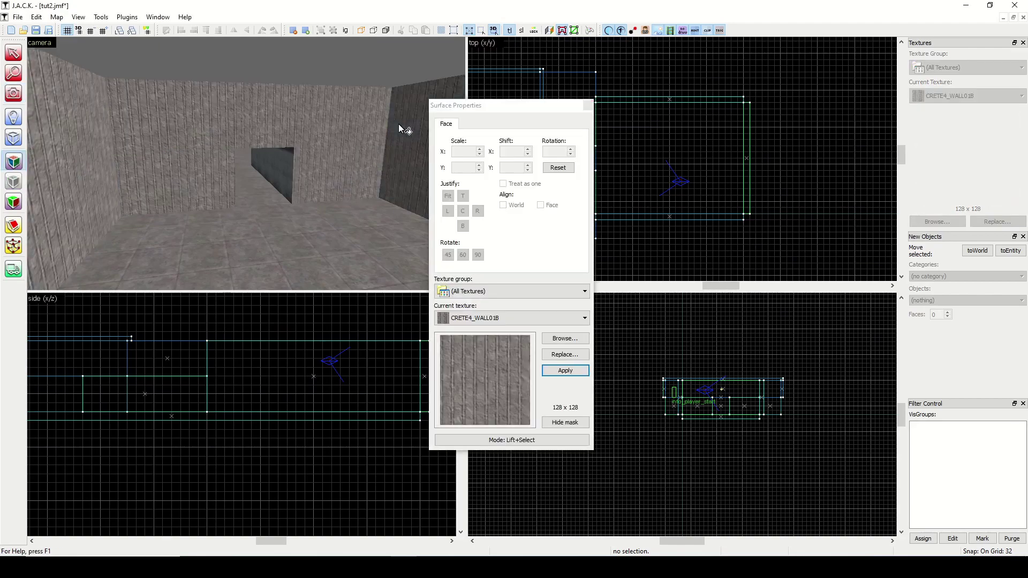
- Apply CRETE4_WALL01B to the far wall opposite the passage, check the textured room and close the surface properties
key(z)
key(z)
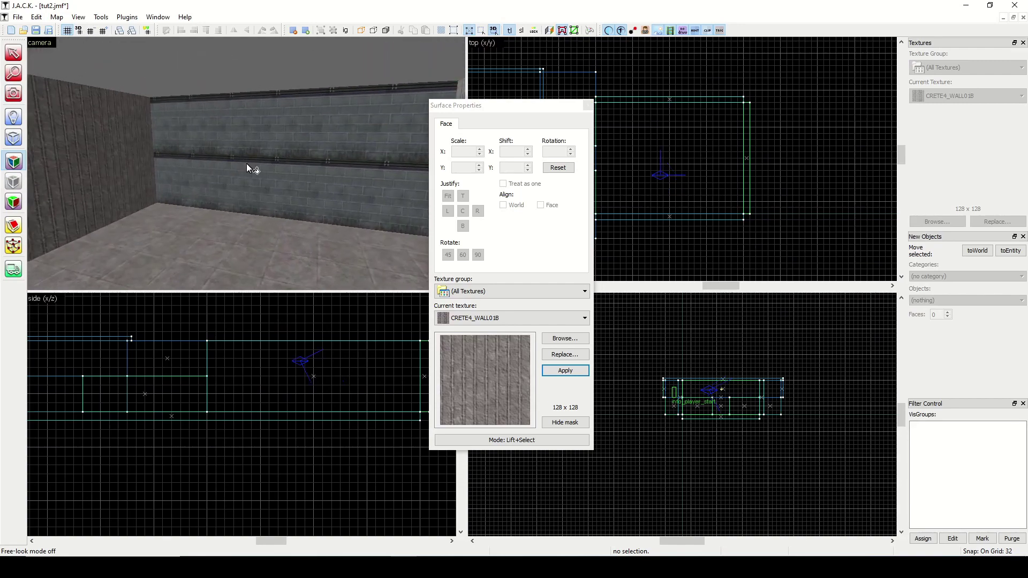
right_click(260, 162)
click(13, 93)
drag(246, 164, 246, 163)
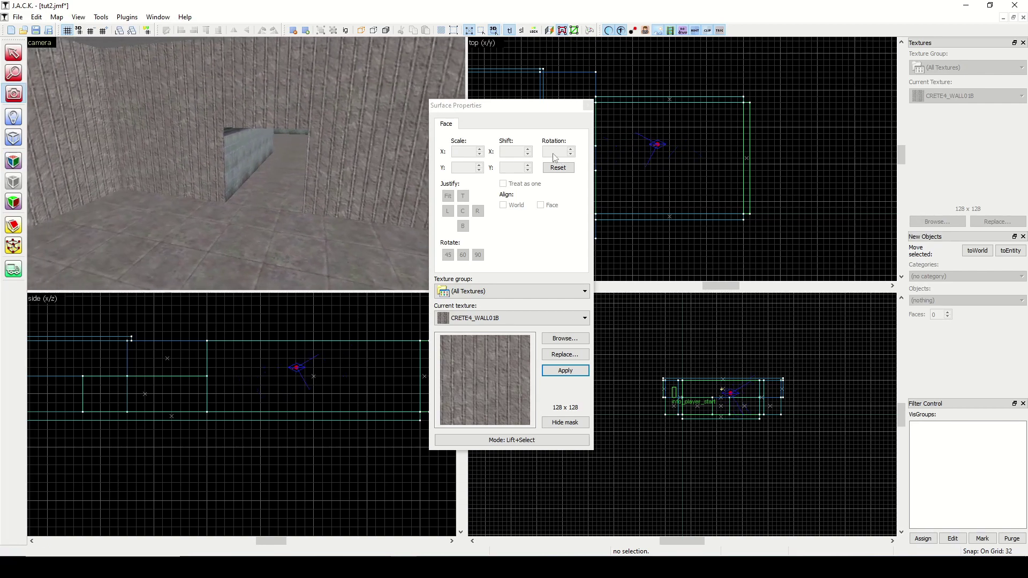
click(591, 111)
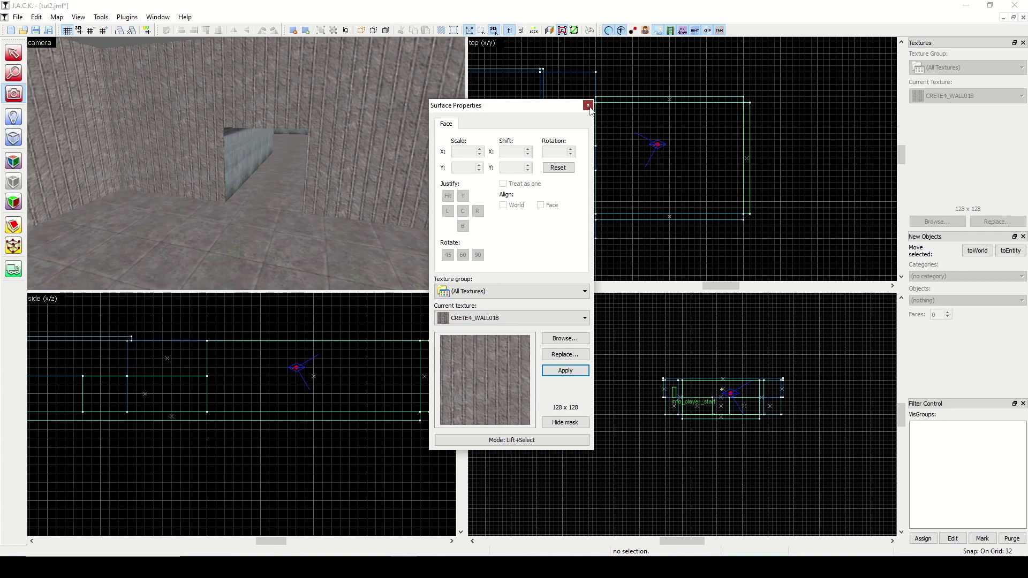
click(589, 107)
- Filter the texture browser by "tnnl" and choose TNNL_FLR7A as the current texture
click(937, 221)
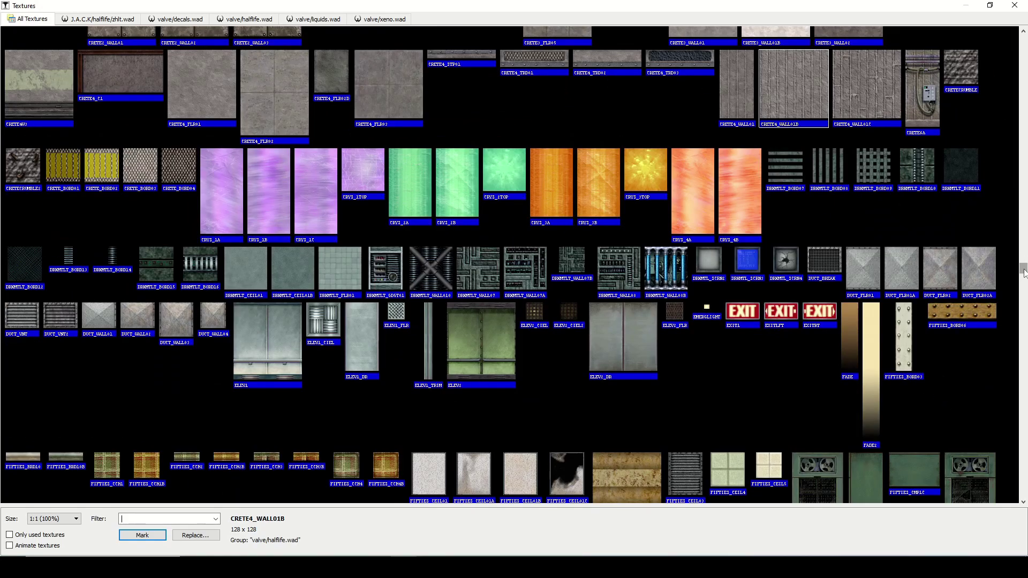
mouse_move(1024, 273)
mouse_down()
mouse_move(1024, 247)
mouse_move(1023, 292)
mouse_up()
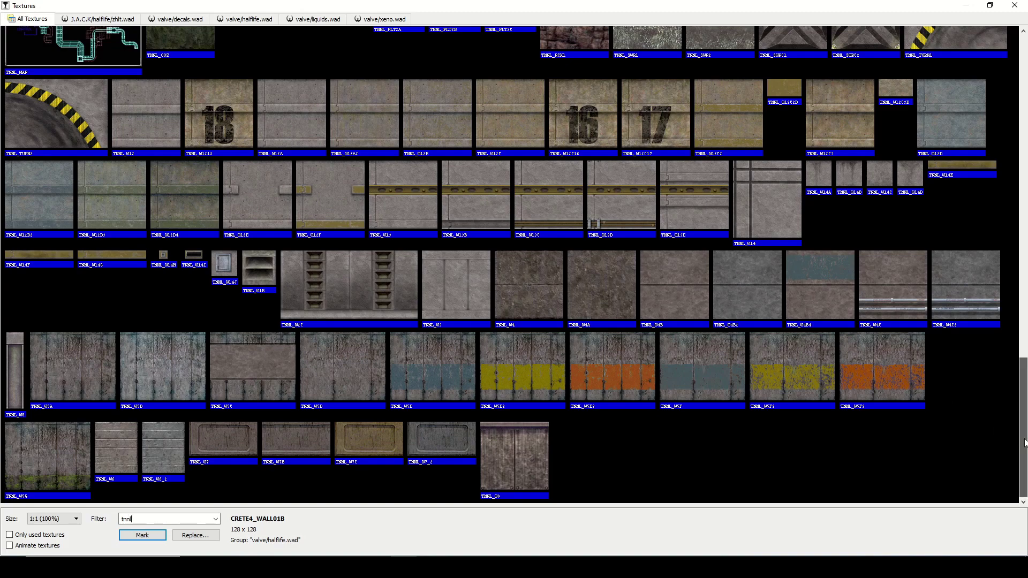
drag(1024, 443, 1025, 236)
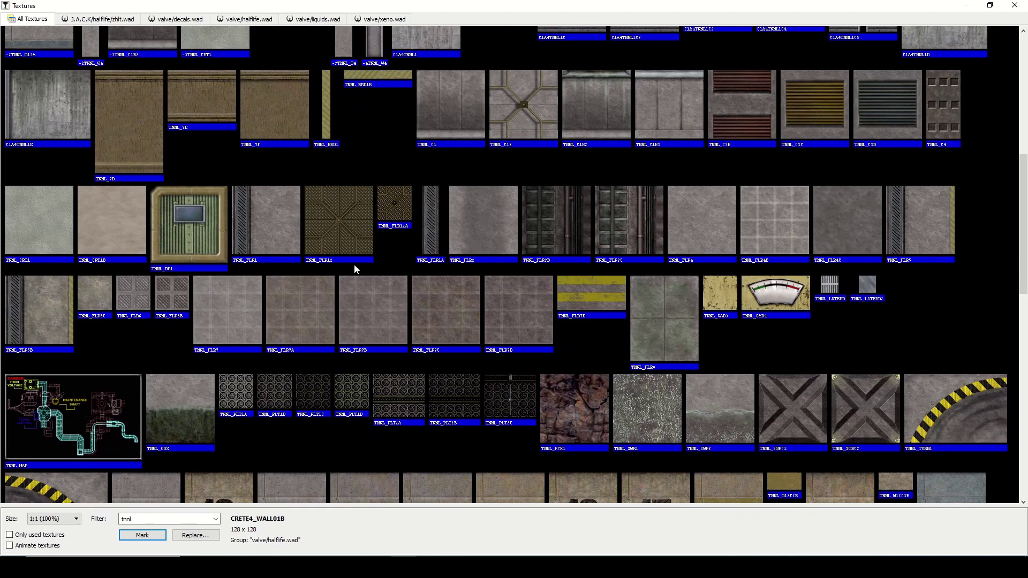
click(297, 308)
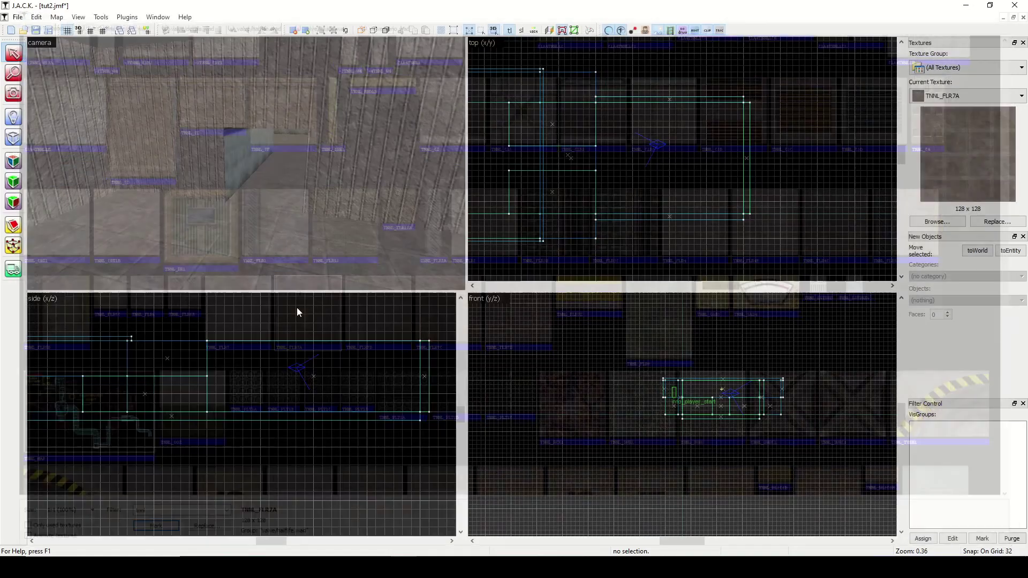
double_click(296, 307)
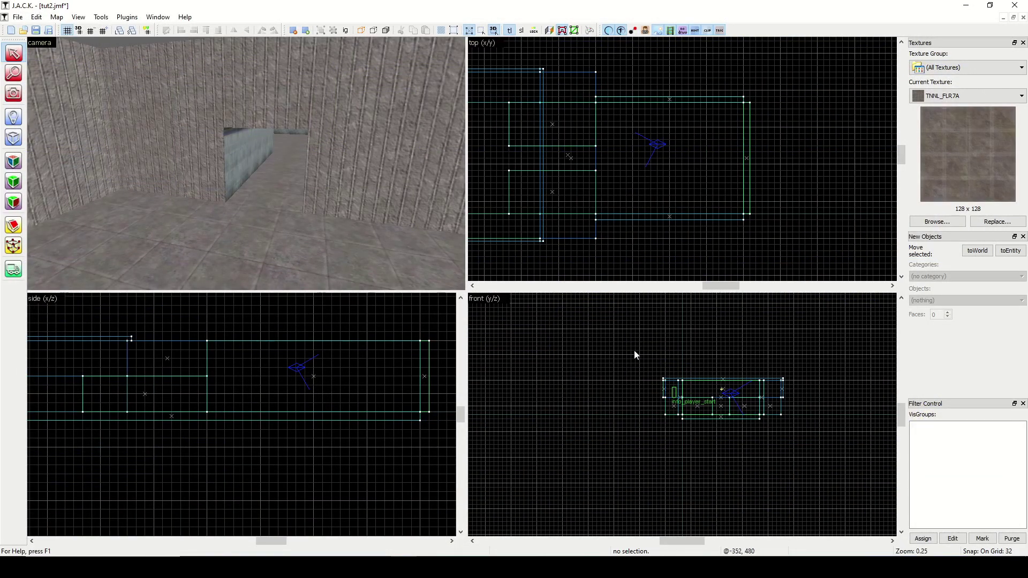
- Create a 32-unit-thick ceiling block with TNNL_FLR7A over the whole second room, resting on top of its walls
click(28, 137)
click(13, 139)
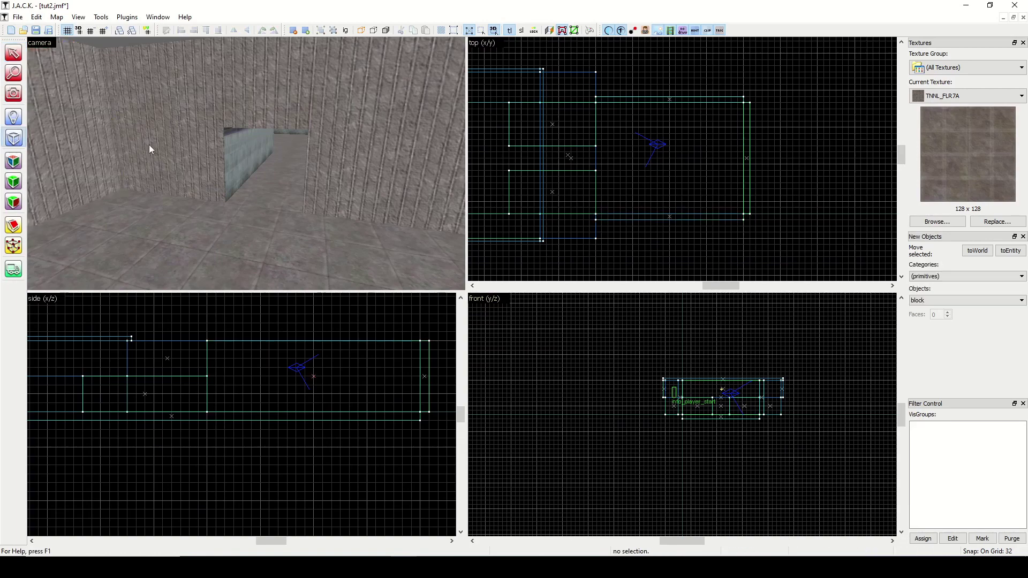
mouse_move(601, 105)
mouse_down()
mouse_move(663, 143)
mouse_move(747, 217)
mouse_up()
drag(297, 365, 297, 356)
drag(313, 407, 329, 341)
right_click(647, 163)
click(682, 170)
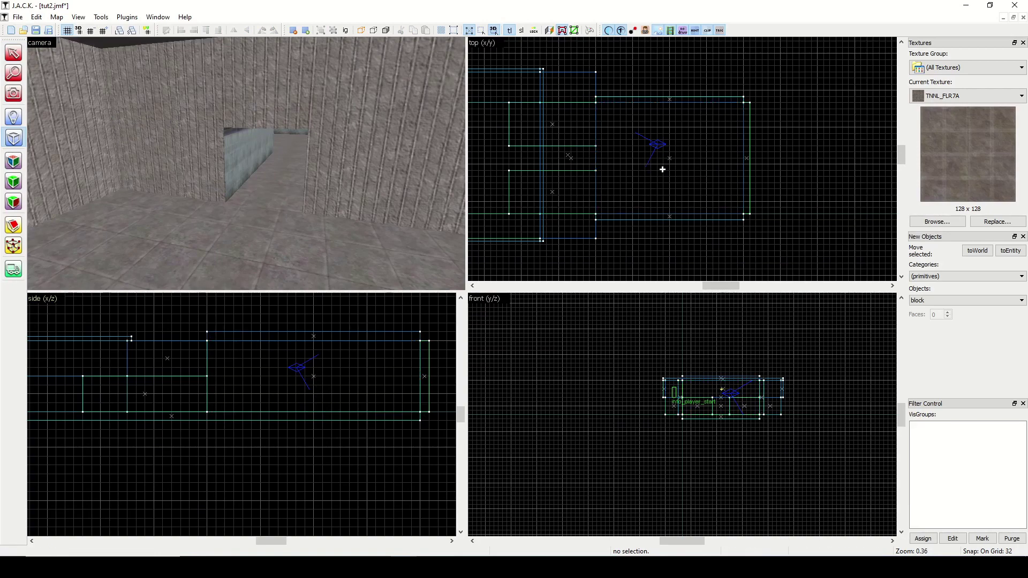
- Fly the camera around the second room and the passage opening to examine the enclosed space
click(13, 94)
drag(246, 163, 246, 163)
key(w)
key(z)
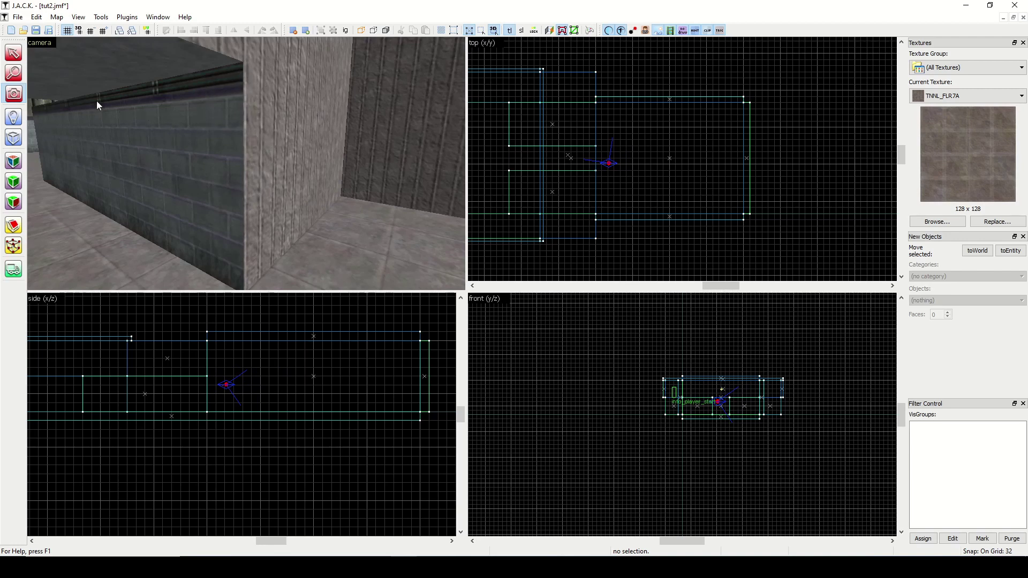
key(z)
key(w)
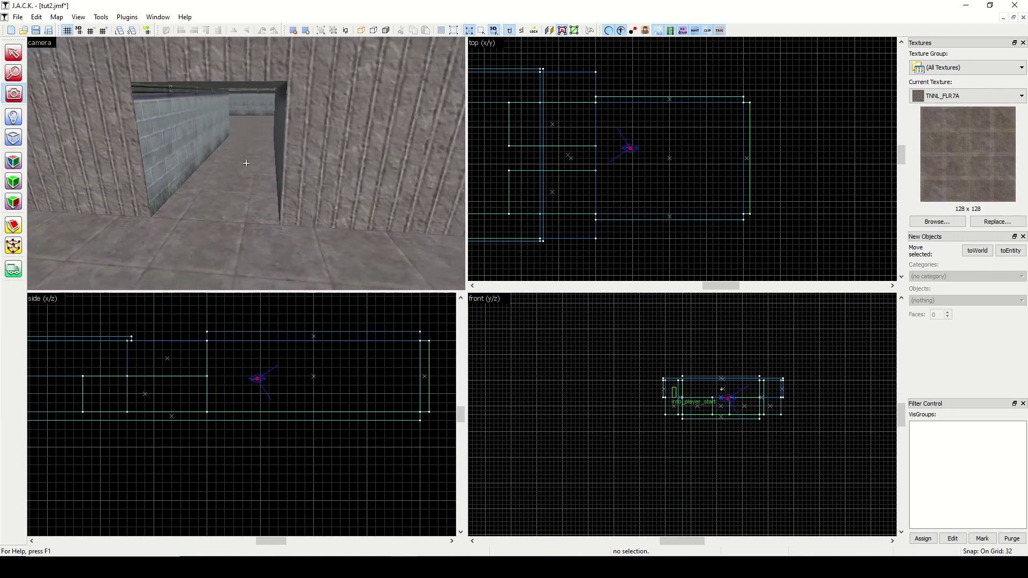
key(a)
key(s)
key(z)
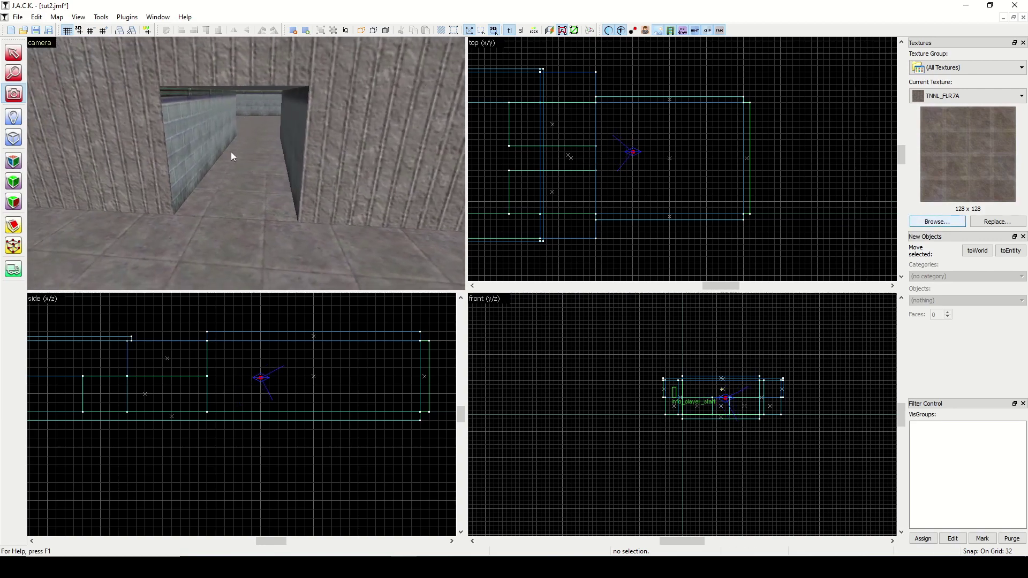
- Pick up CRETE4_WALL01B from the wall beside the passage as the current texture and close the surface properties
click(15, 164)
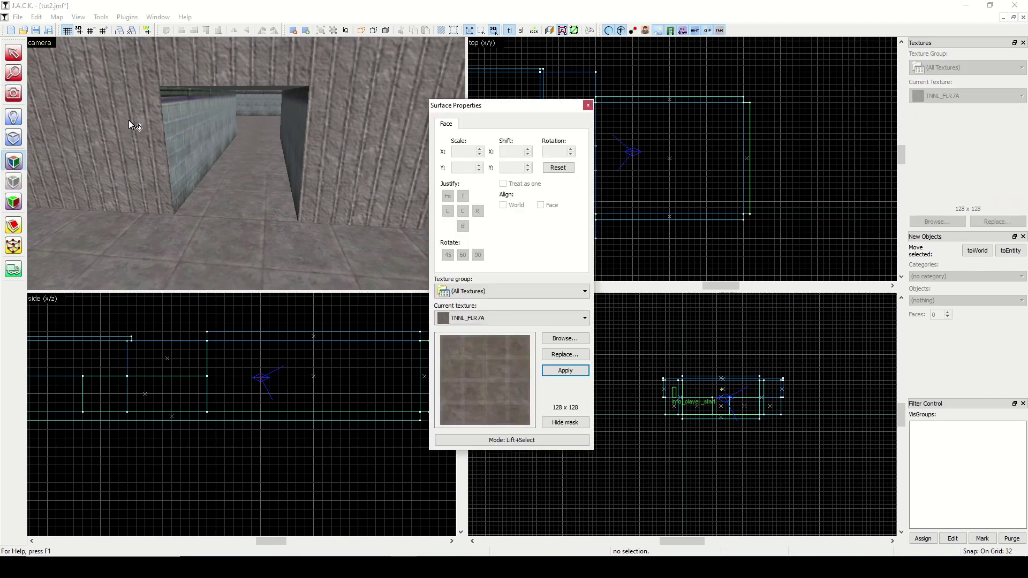
click(136, 109)
click(588, 105)
- Create a 64 by 64 by 128 unit pillar against the second room's wall, flush with one edge of the passage opening
scroll(594, 161, up, 3)
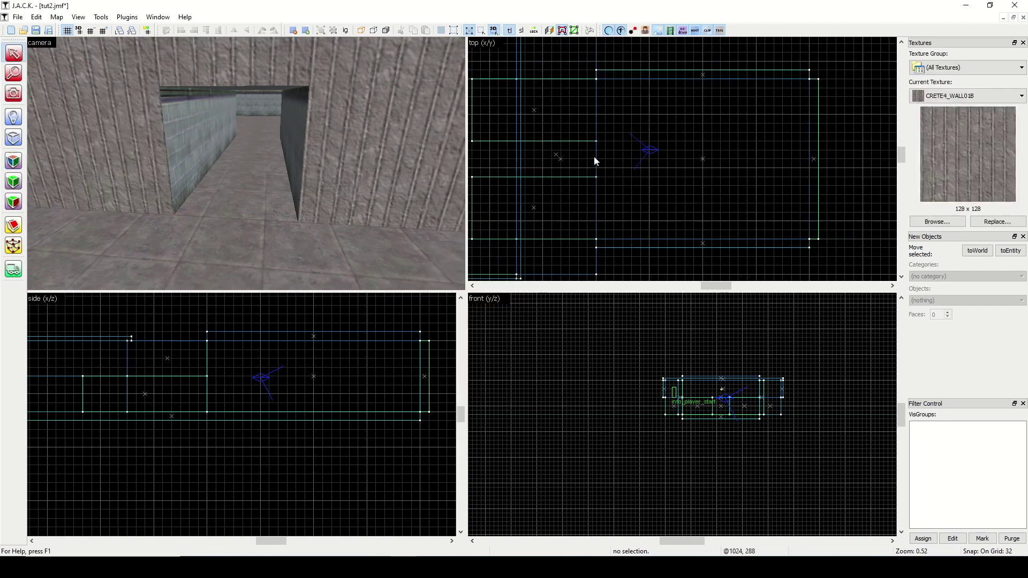
scroll(594, 160, up, 2)
key(shift+b)
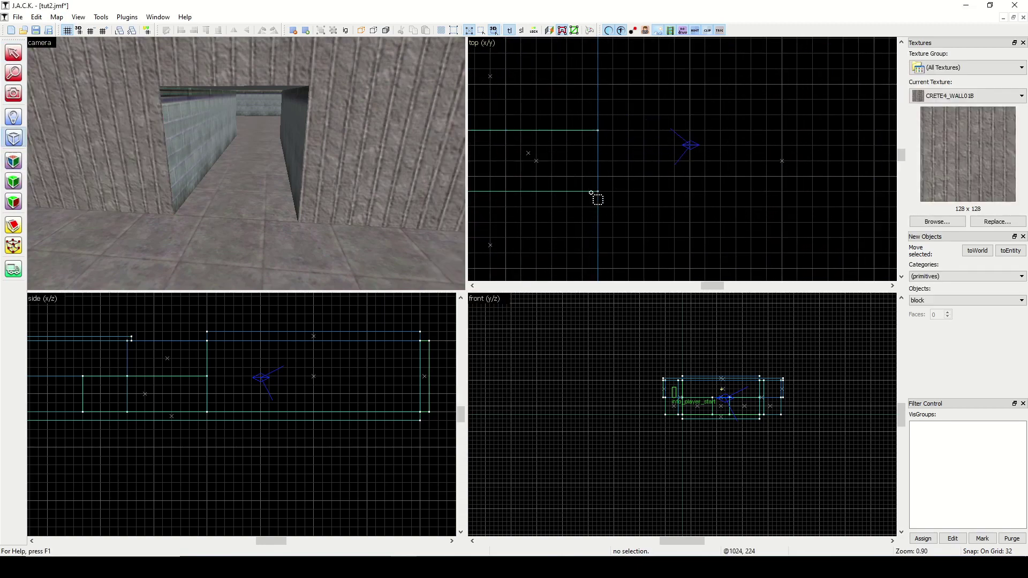
drag(597, 191, 633, 224)
drag(216, 337, 216, 415)
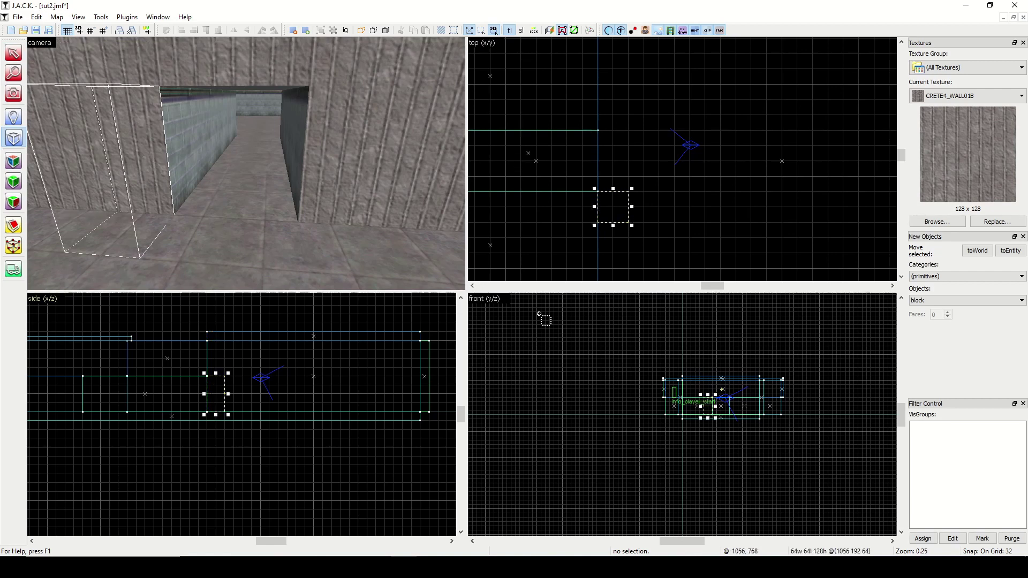
right_click(609, 207)
click(627, 213)
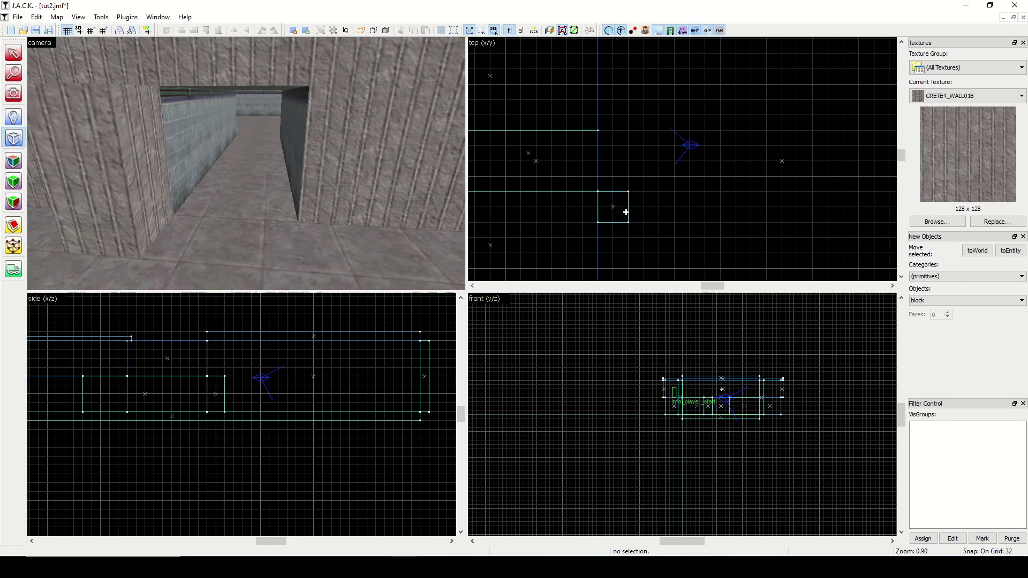
- Clip the pillar's upper room-side corner diagonally, 32 units across and 32 units down, keeping only the larger lower part
click(16, 94)
drag(284, 185, 247, 164)
key(w)
key(d)
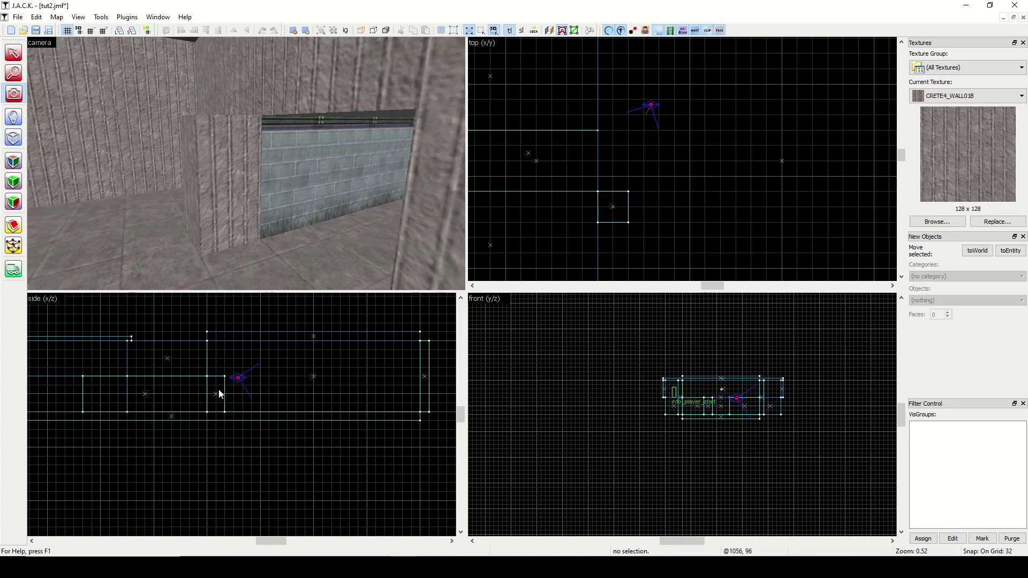
scroll(217, 393, up, 5)
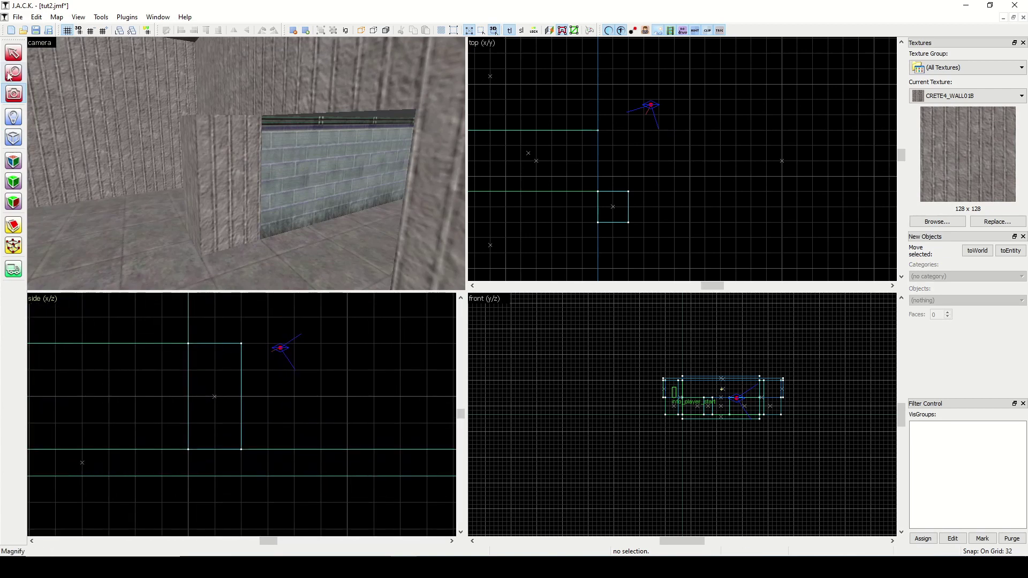
click(13, 52)
click(215, 150)
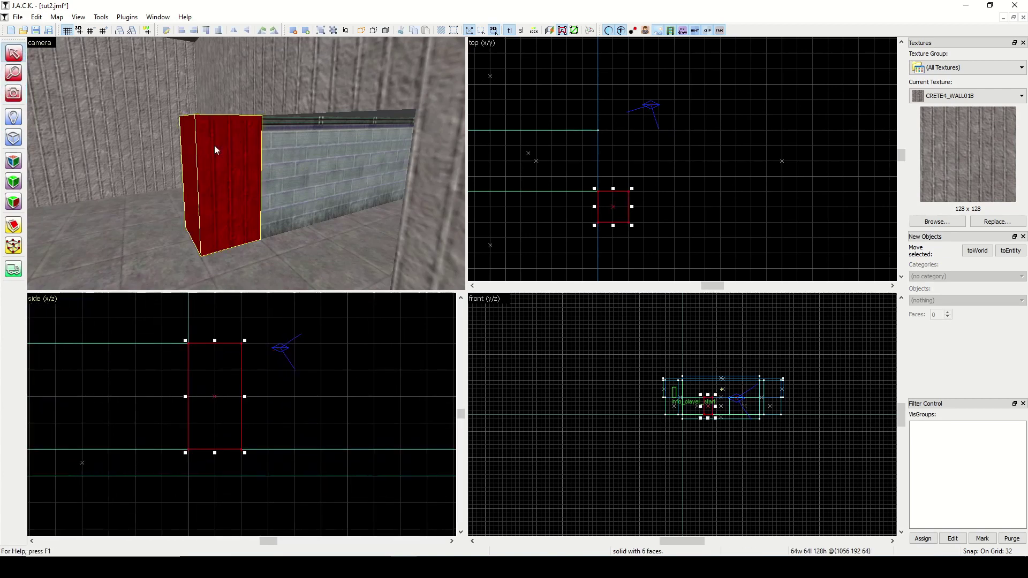
click(14, 225)
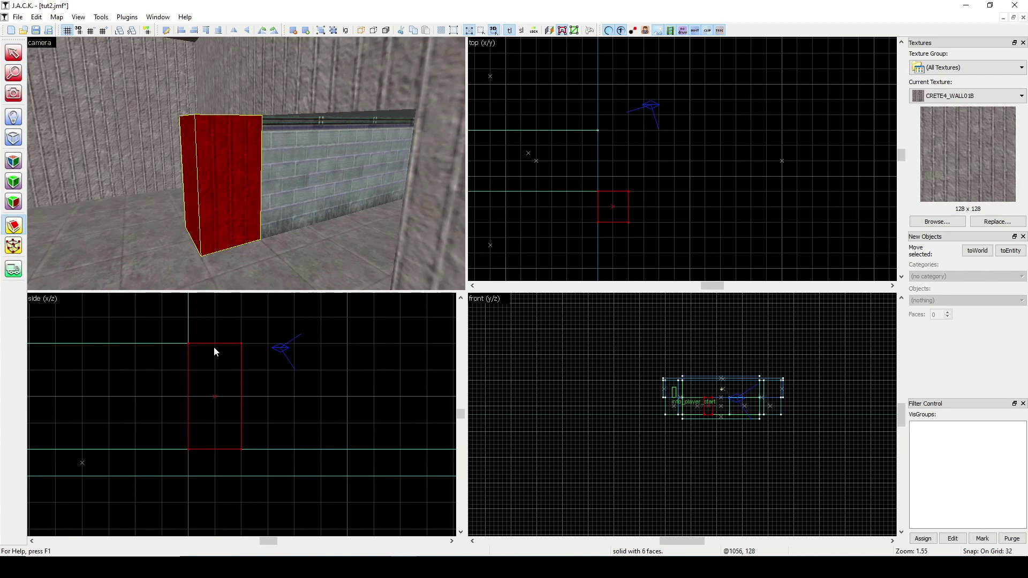
drag(213, 344, 239, 372)
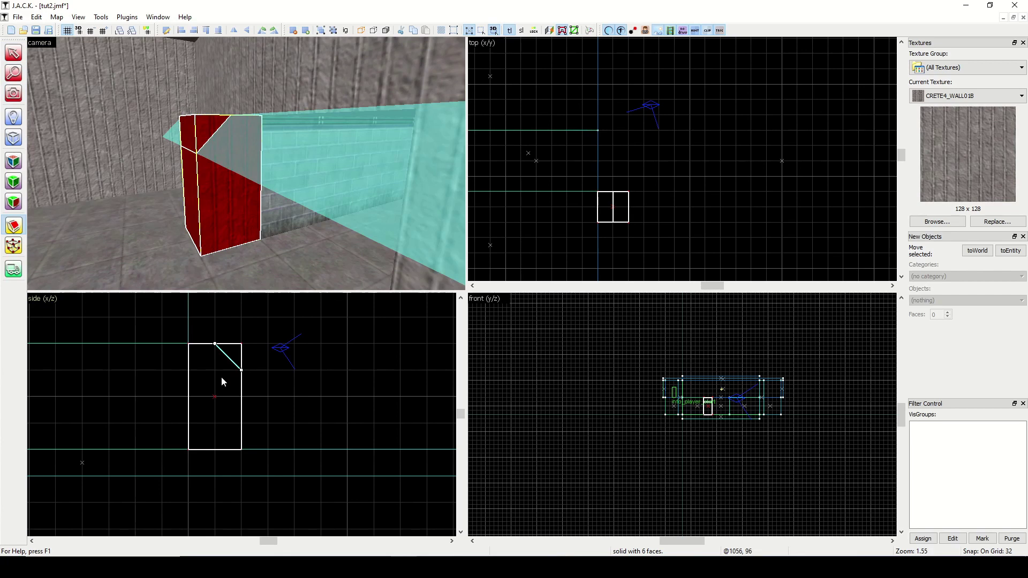
click(15, 229)
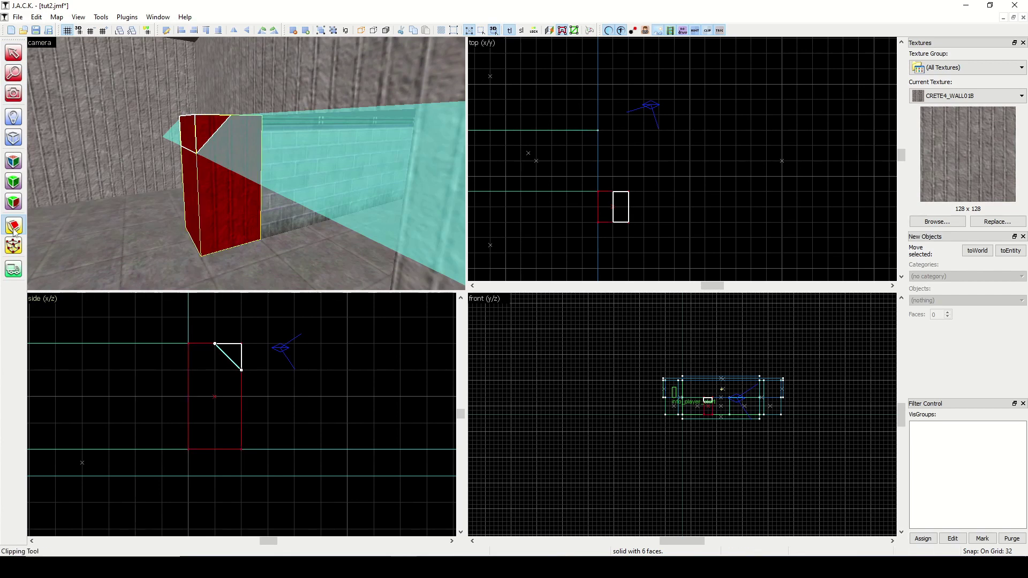
click(15, 230)
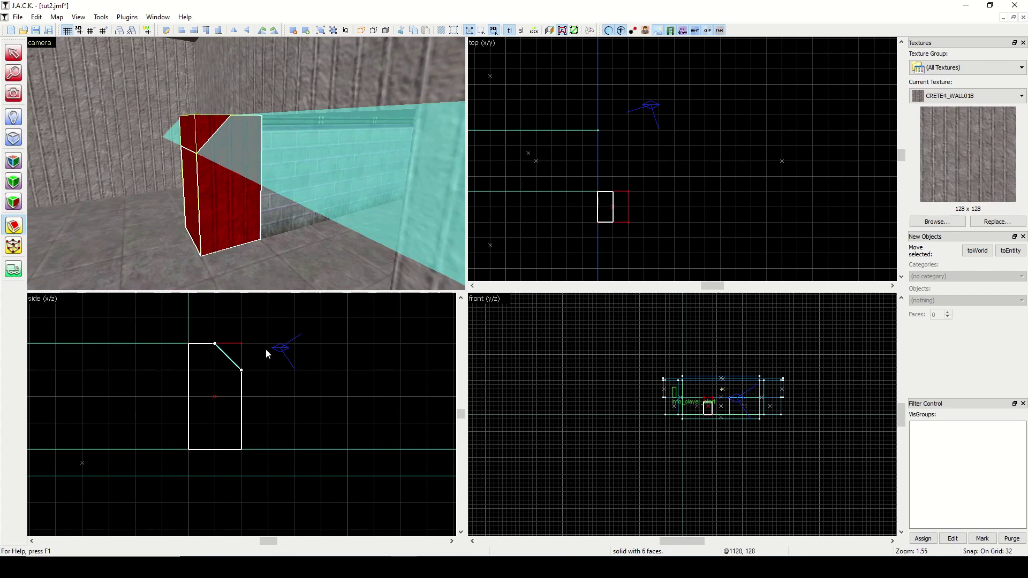
key(Return)
click(21, 53)
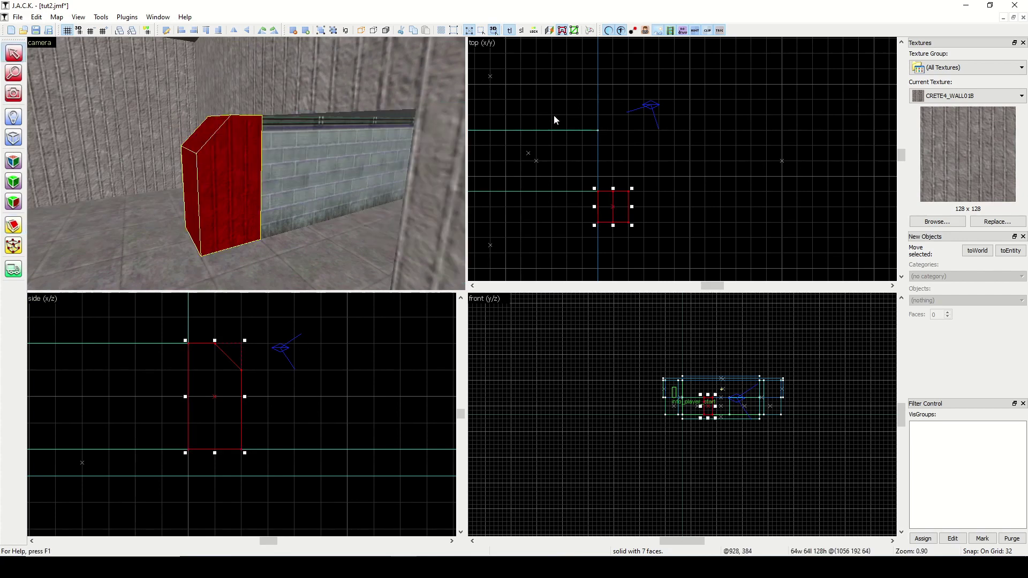
- Try stretching the clipped pillar 64 units taller with ordinary scaling, and bring its top back down
click(554, 114)
click(13, 93)
drag(134, 134, 246, 163)
key(a)
key(d)
click(13, 52)
click(166, 170)
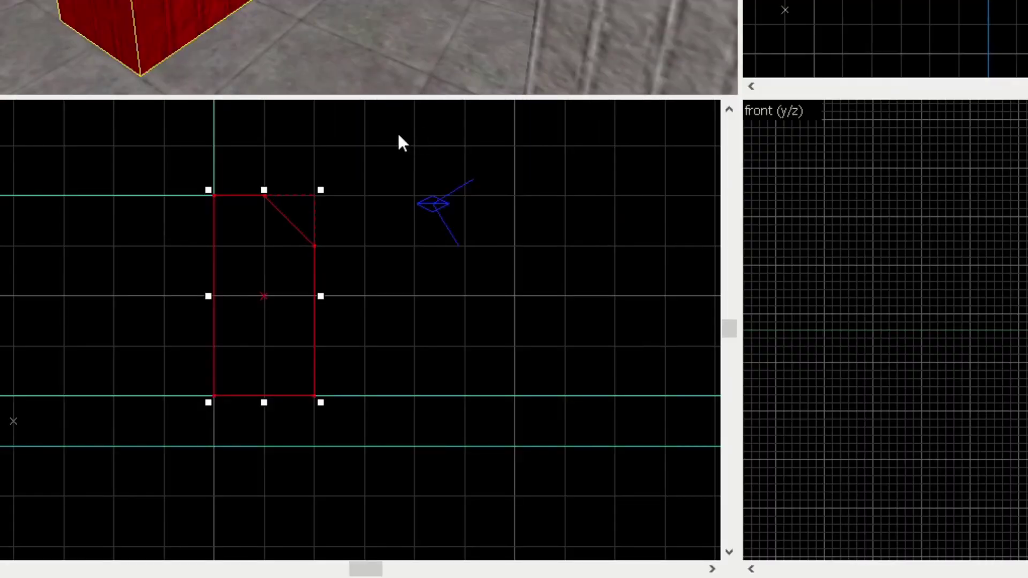
scroll(345, 225, down, 4)
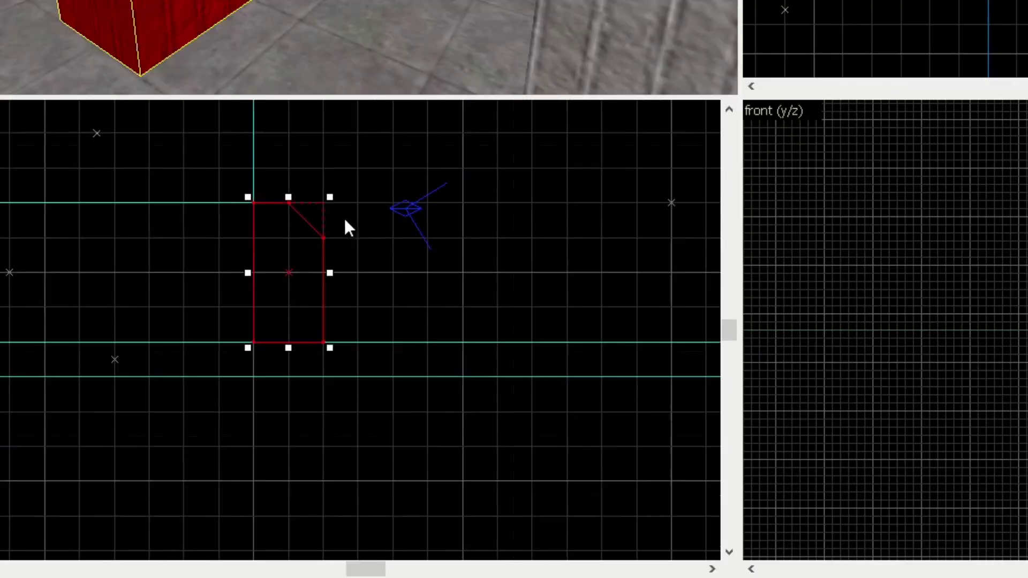
scroll(328, 161, up, 3)
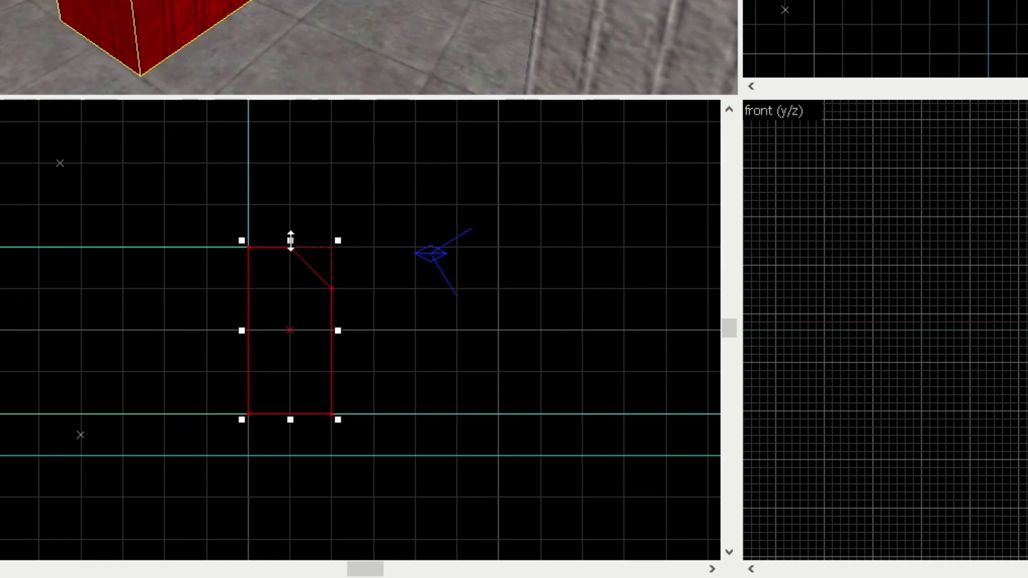
mouse_move(290, 241)
mouse_down()
mouse_move(297, 168)
mouse_move(284, 169)
mouse_up()
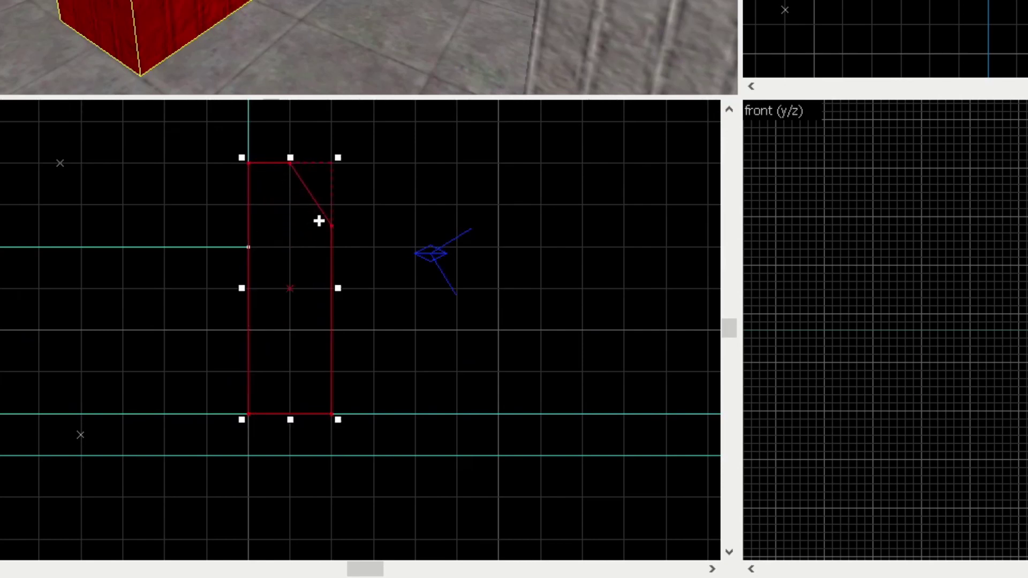
click(728, 110)
click(729, 110)
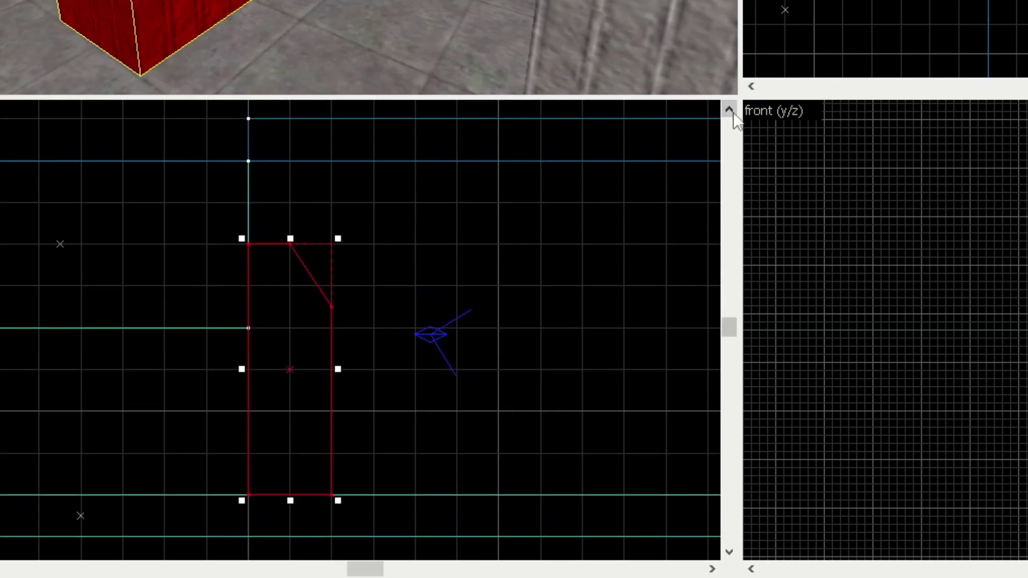
mouse_move(291, 235)
mouse_down()
mouse_move(290, 116)
mouse_move(274, 287)
mouse_move(282, 321)
mouse_up()
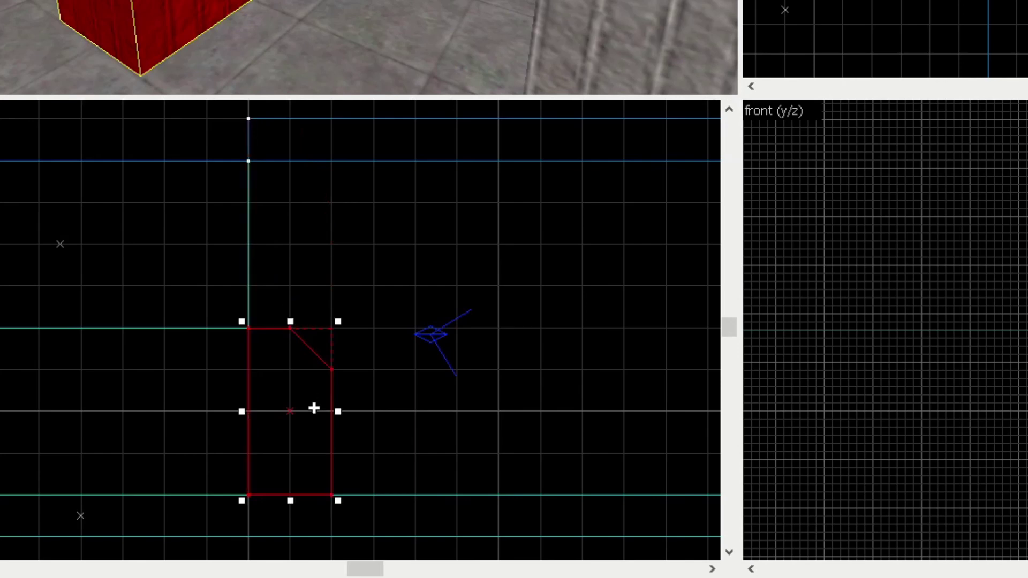
- Extend the pillar to 192 units tall while preserving the slope of its clipped corner, and inspect it in 3D
click(295, 378)
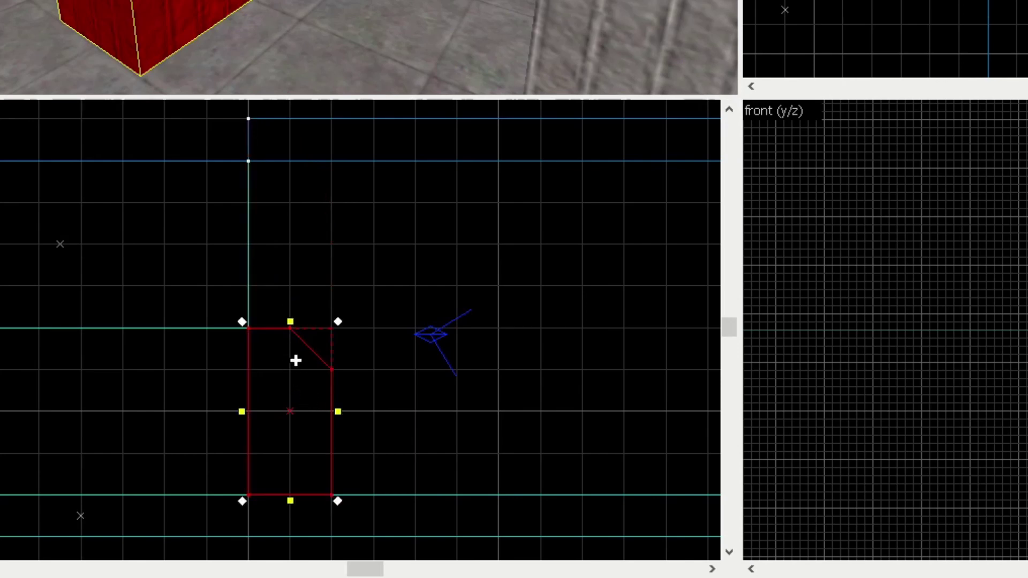
drag(291, 321, 293, 249)
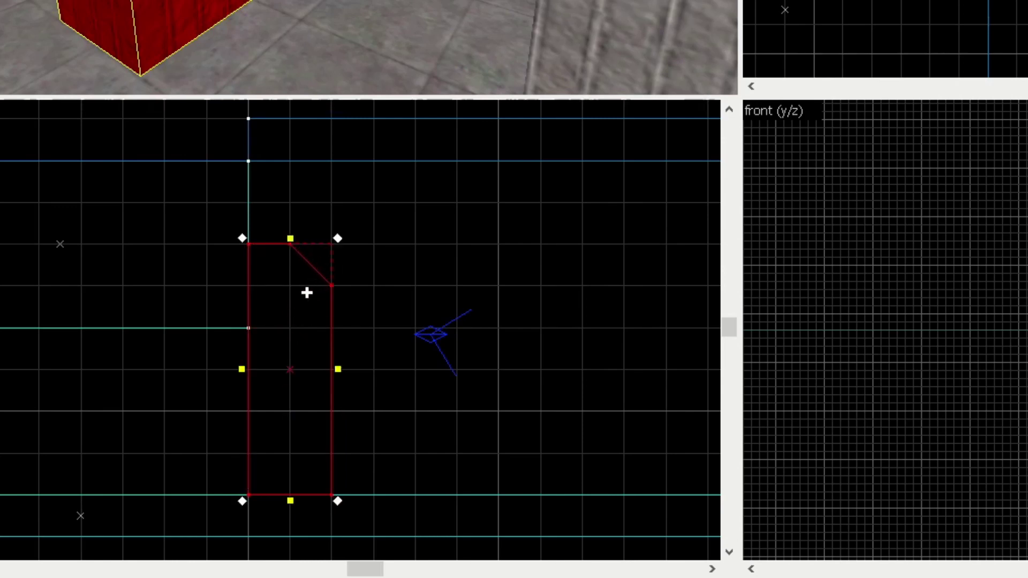
key(shift+c)
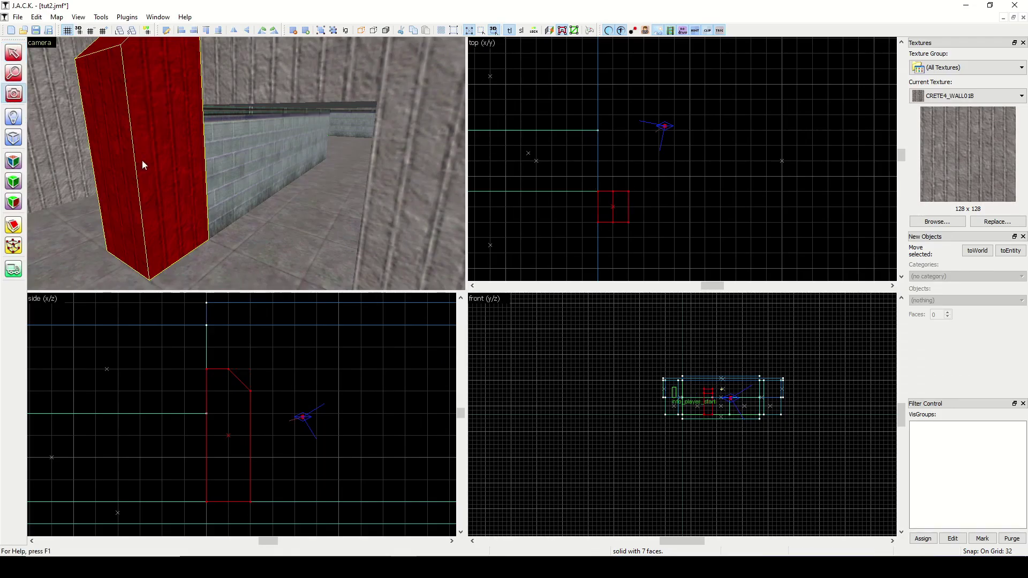
drag(143, 159, 246, 163)
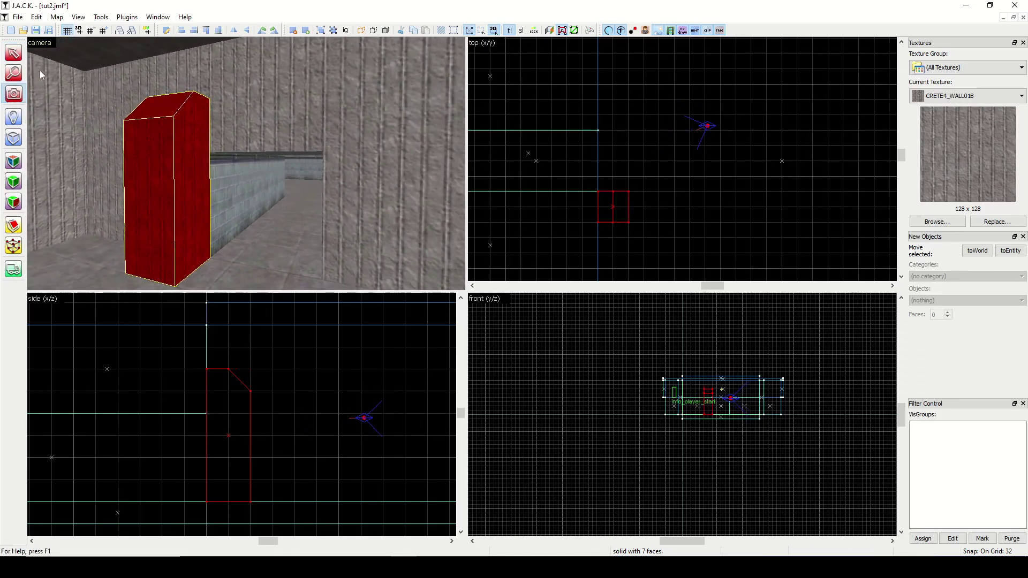
- Clone the clipped pillar to the opposite edge of the passage opening, 192 units away, and inspect the copy
key(shift+s)
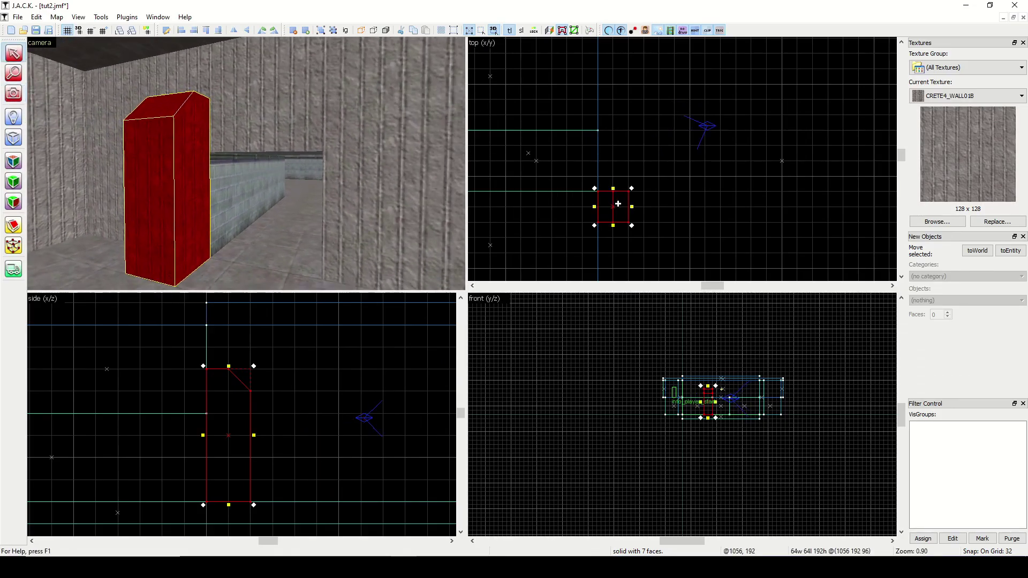
drag(618, 204, 615, 121)
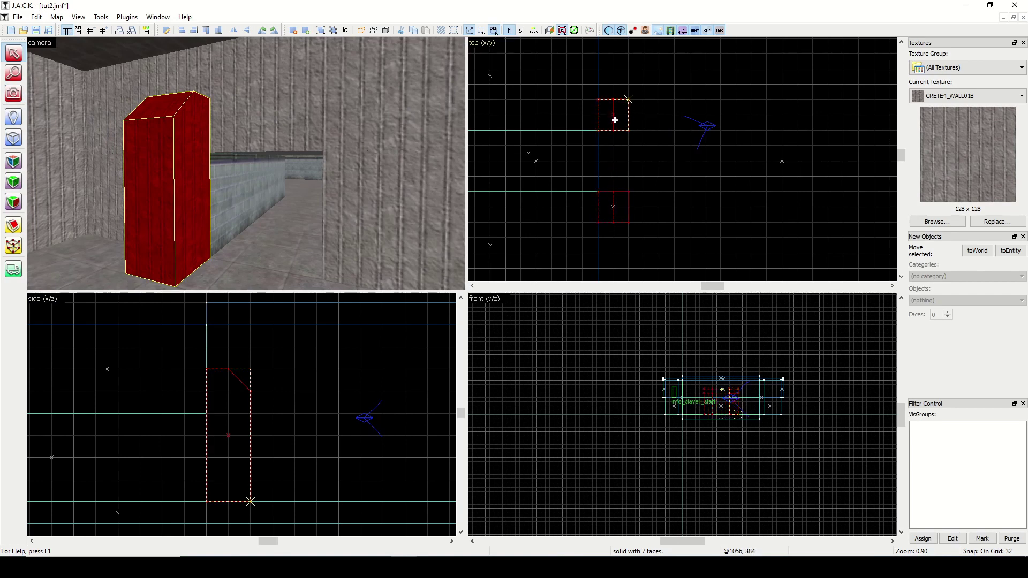
drag(614, 120, 614, 120)
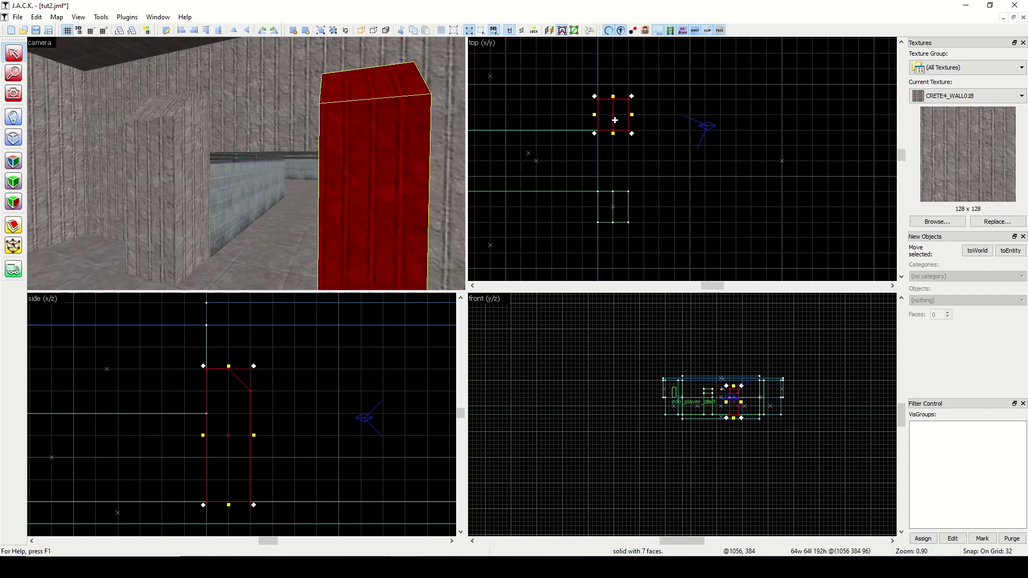
click(15, 93)
drag(134, 150, 246, 165)
- Create a 160 by 160 unit block from floor to ceiling in the room corner beside the second pillar
scroll(625, 161, down, 2)
scroll(616, 82, up, 4)
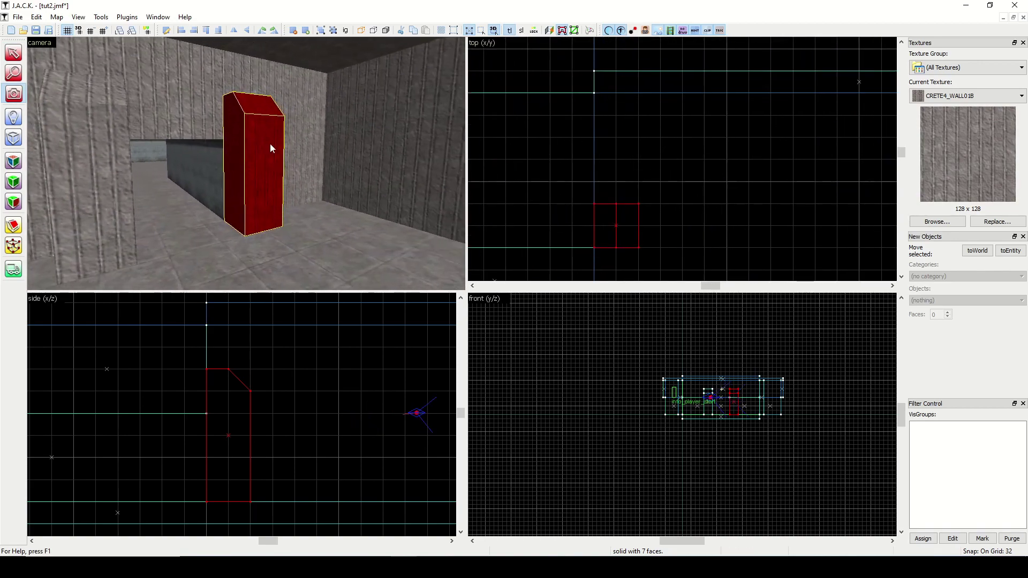
click(14, 139)
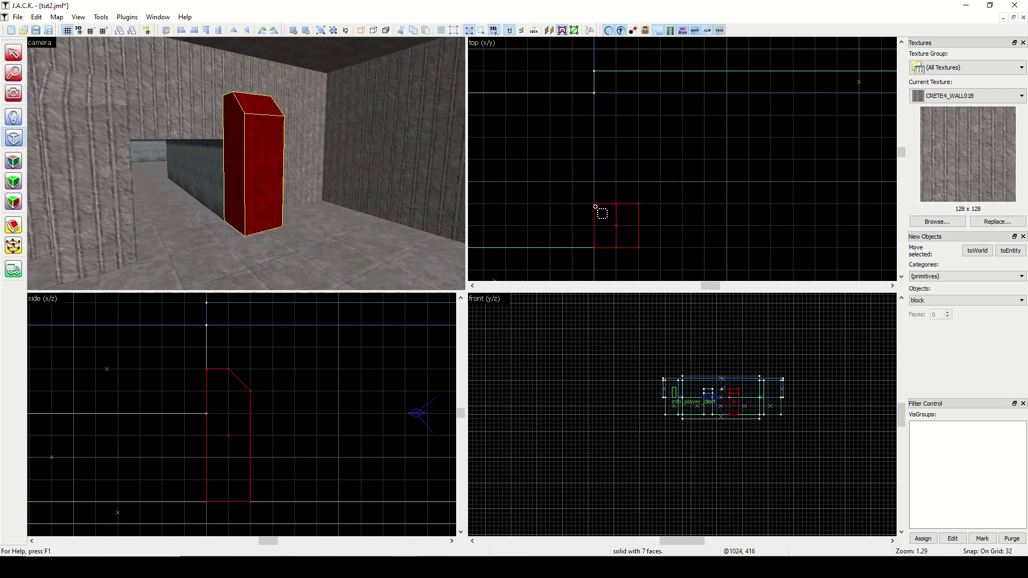
mouse_move(595, 207)
mouse_down()
mouse_move(696, 130)
mouse_move(701, 101)
mouse_up()
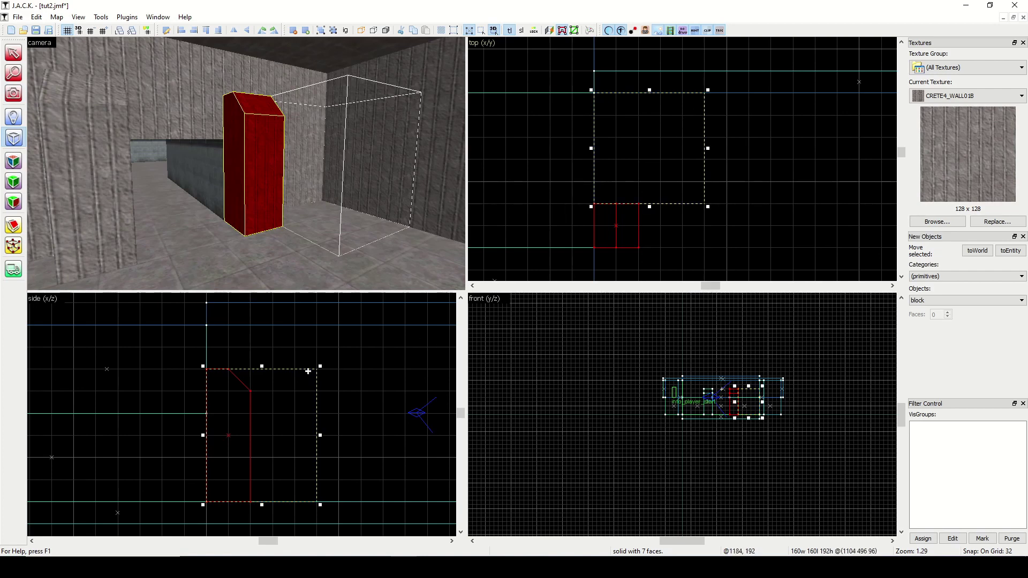
drag(262, 364, 262, 321)
right_click(664, 137)
click(696, 144)
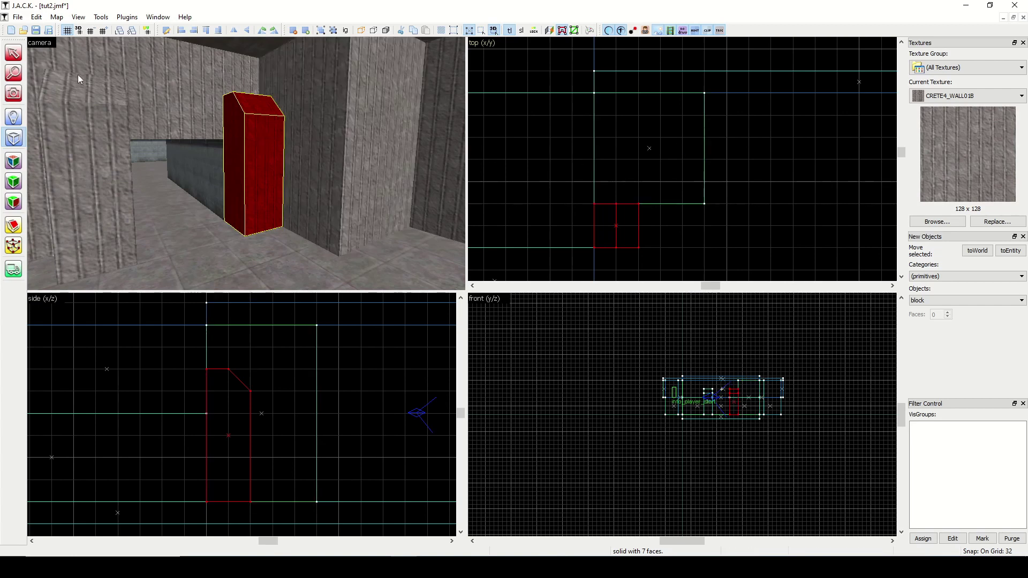
- Clip 64 units off the inward-facing vertical corner of the 160-unit block beside the second pillar
click(15, 54)
click(336, 98)
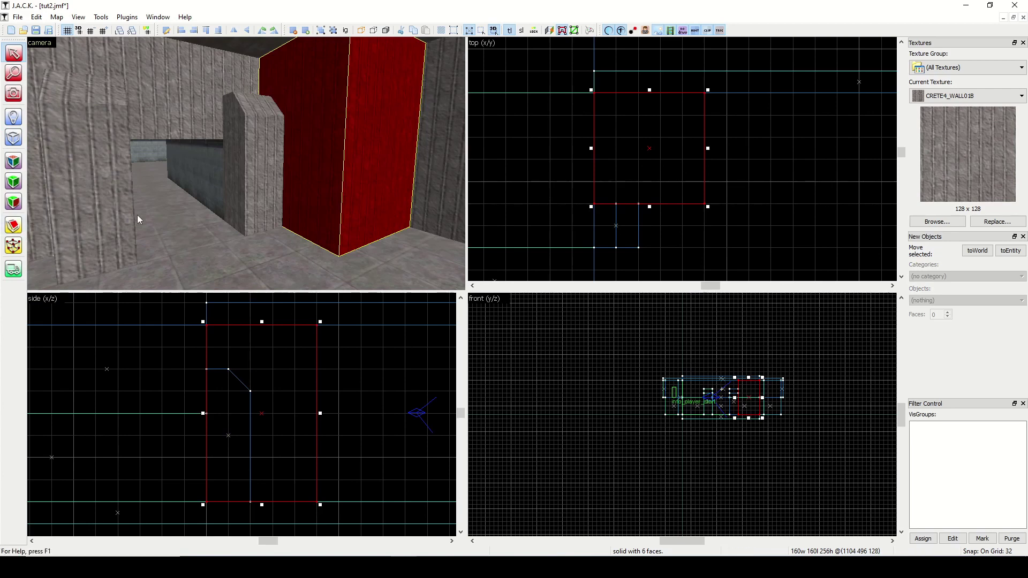
key(shift+x)
drag(660, 204, 705, 160)
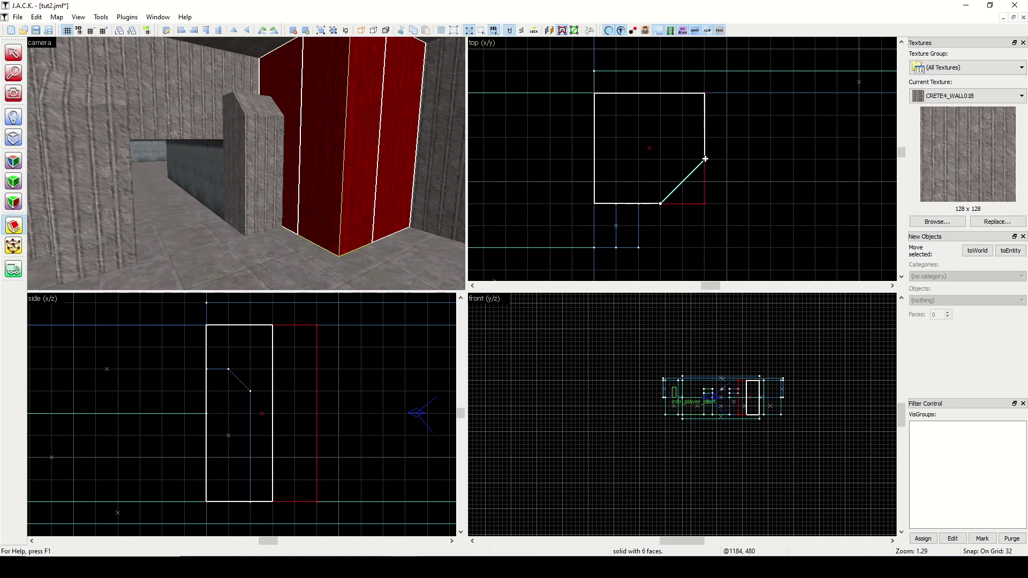
key(Return)
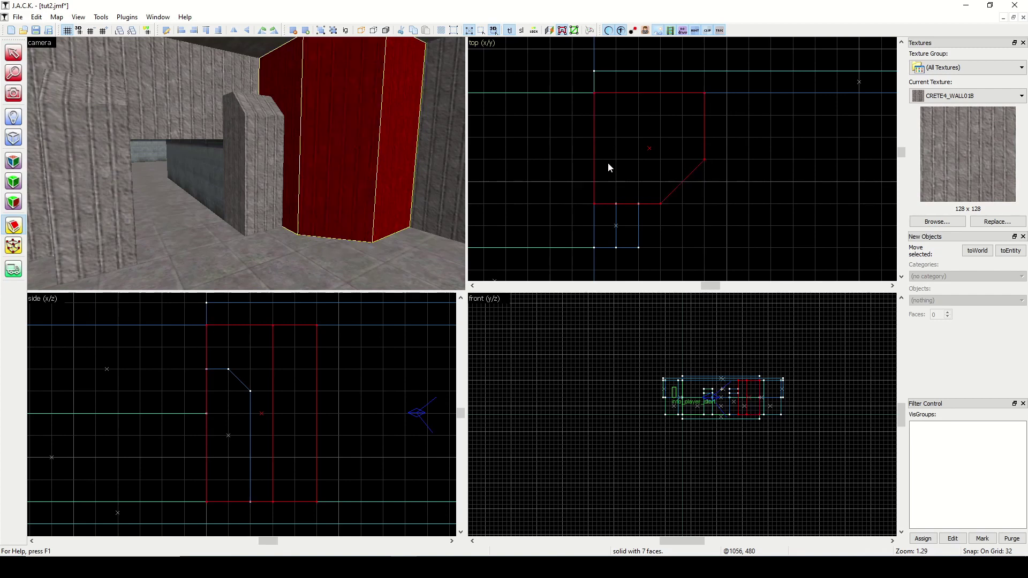
- Clone the clipped corner block to the opposite room corner beside the other pillar, 416 units away
click(16, 92)
drag(160, 102, 124, 98)
click(18, 53)
scroll(689, 230, down, 5)
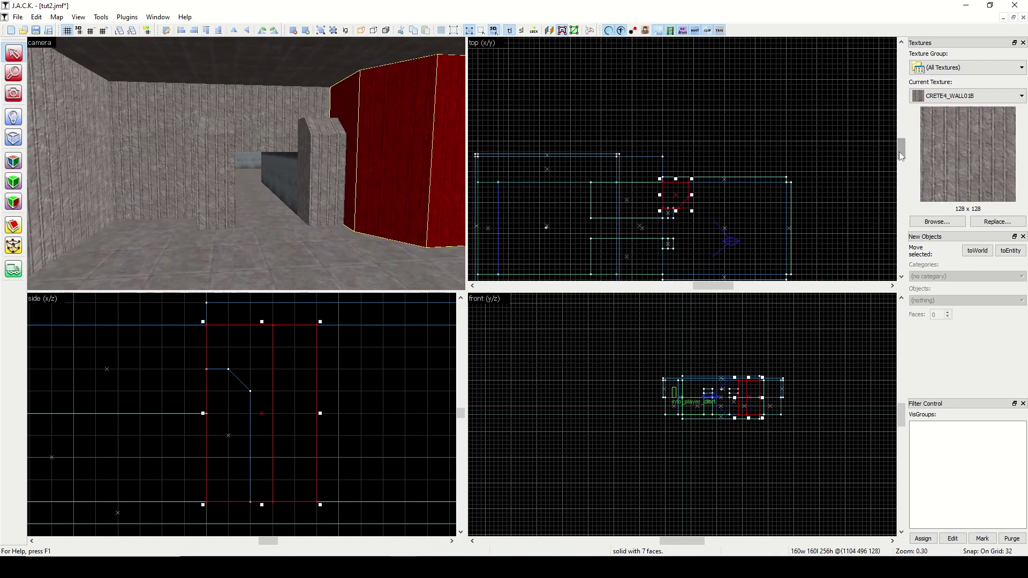
scroll(772, 161, up, 3)
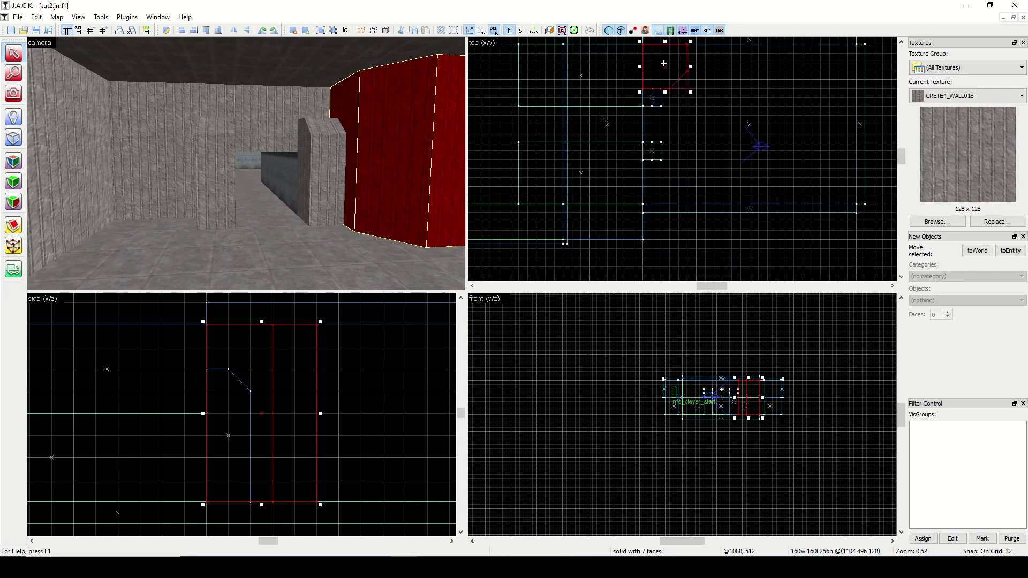
drag(667, 63, 668, 175)
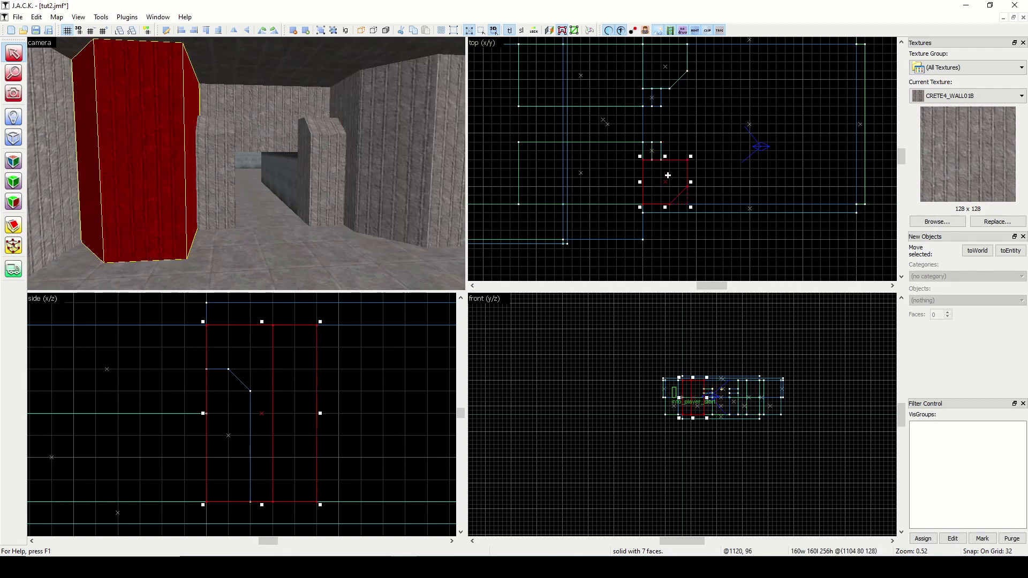
- Rotate the cloned corner block 90 degrees in the top view so its clipped corner faces the room's interior
click(675, 170)
drag(693, 155, 604, 125)
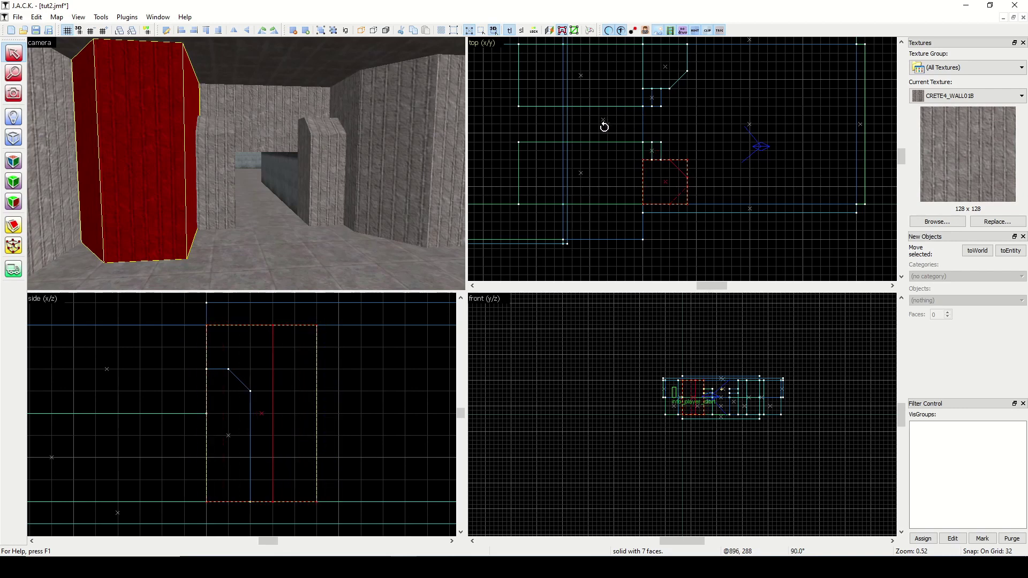
mouse_move(604, 126)
mouse_down()
mouse_move(619, 127)
mouse_move(609, 128)
mouse_up()
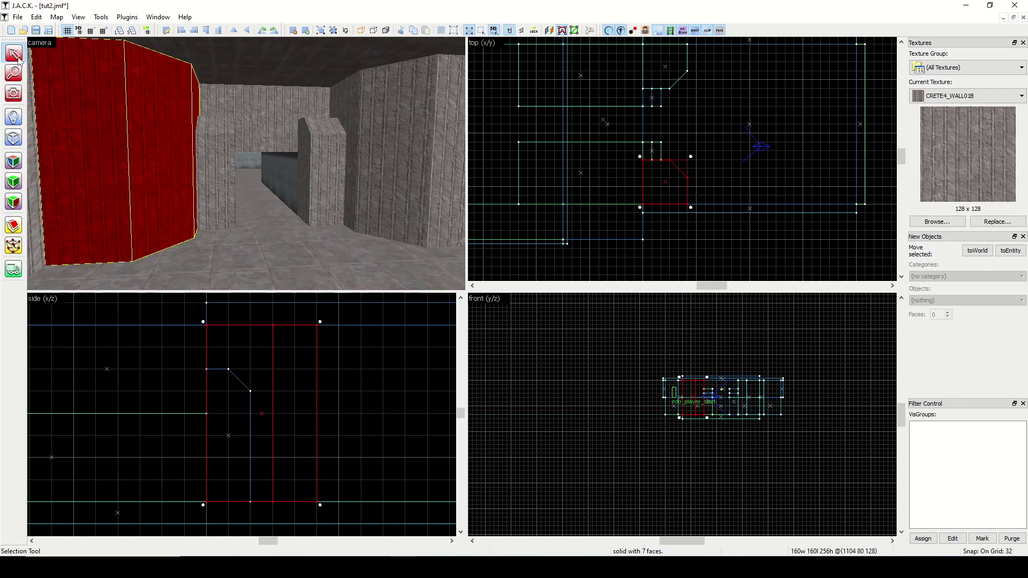
- Deselect the rotated block, inspect both passage-side corners in 3D, and turn the camera toward the room's far wall
click(510, 122)
click(16, 94)
drag(236, 162, 246, 163)
key(d)
key(w)
key(d)
key(s)
key(s)
key(a)
key(Up)
key(Right)
drag(246, 163, 246, 164)
- Create a 96 by 96 unit block, 256 units tall, in the far corner of the room and select it
click(13, 139)
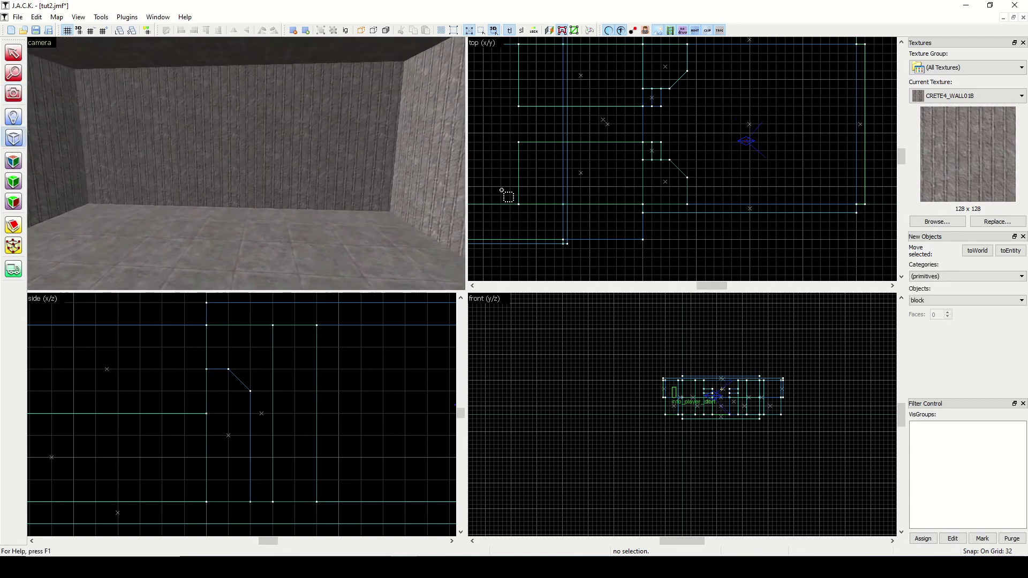
click(902, 42)
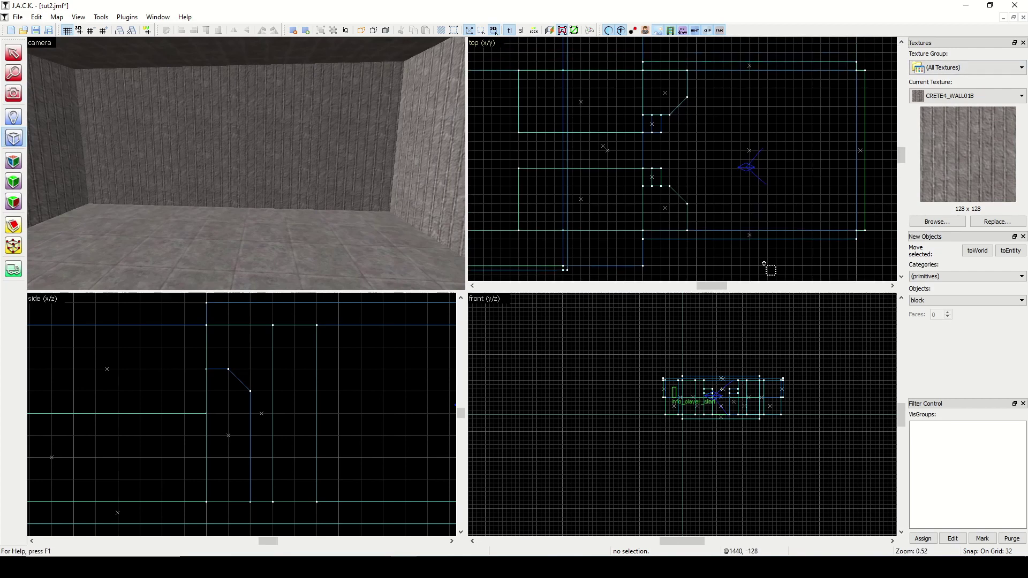
drag(858, 231, 827, 201)
right_click(691, 385)
click(707, 396)
key(shift+s)
click(396, 143)
- Clip 32 units off the inward-facing vertical corner of the 96-unit block, keeping the larger part
scroll(872, 206, up, 2)
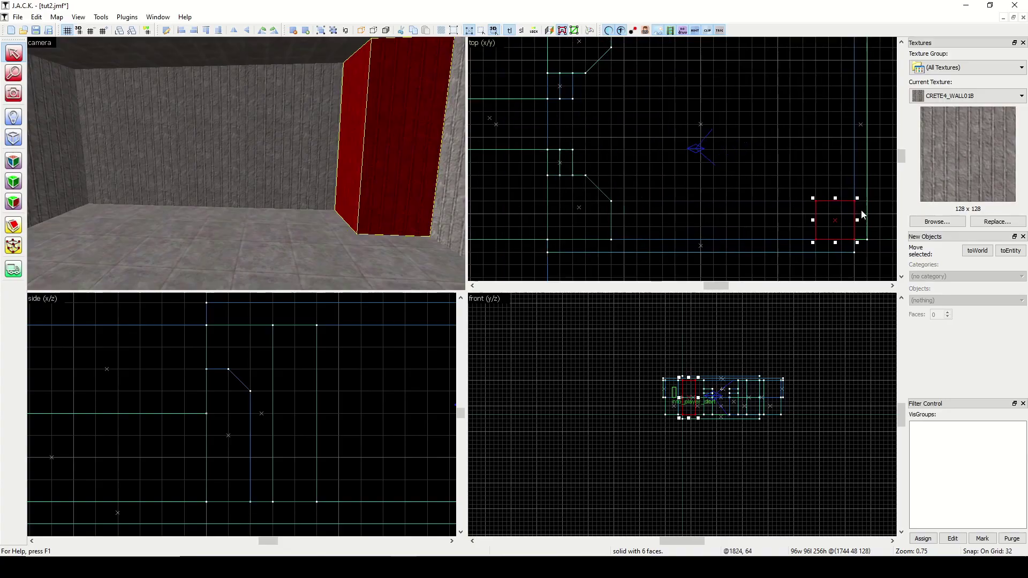
key(shift+x)
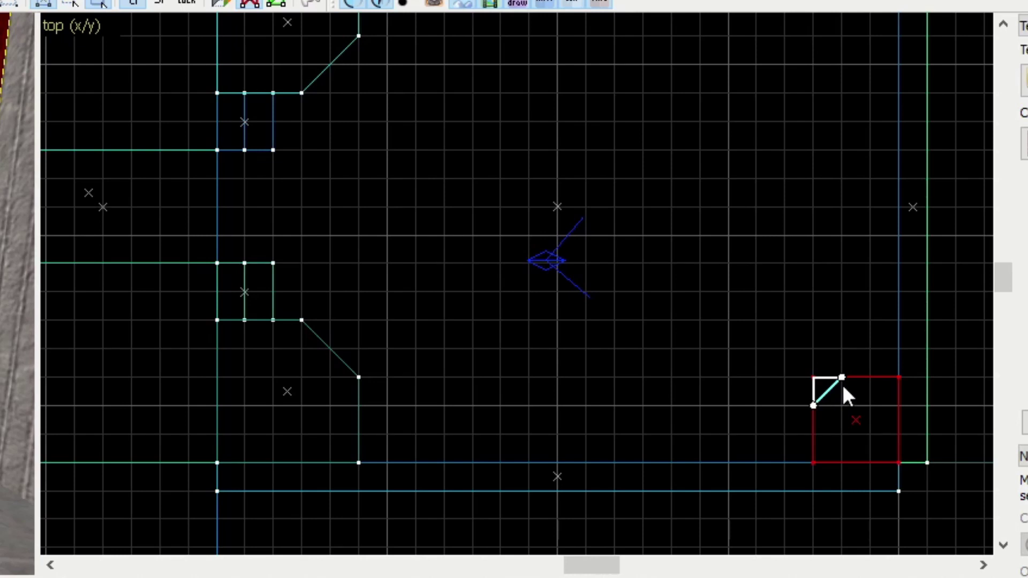
mouse_move(844, 386)
mouse_down()
mouse_move(837, 376)
mouse_move(776, 378)
mouse_move(795, 423)
mouse_up()
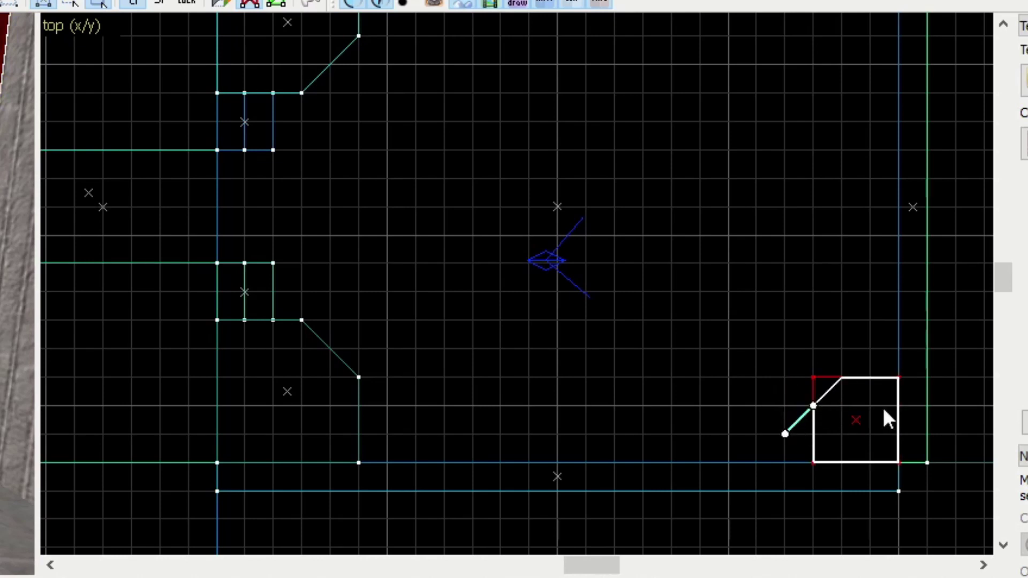
key(Return)
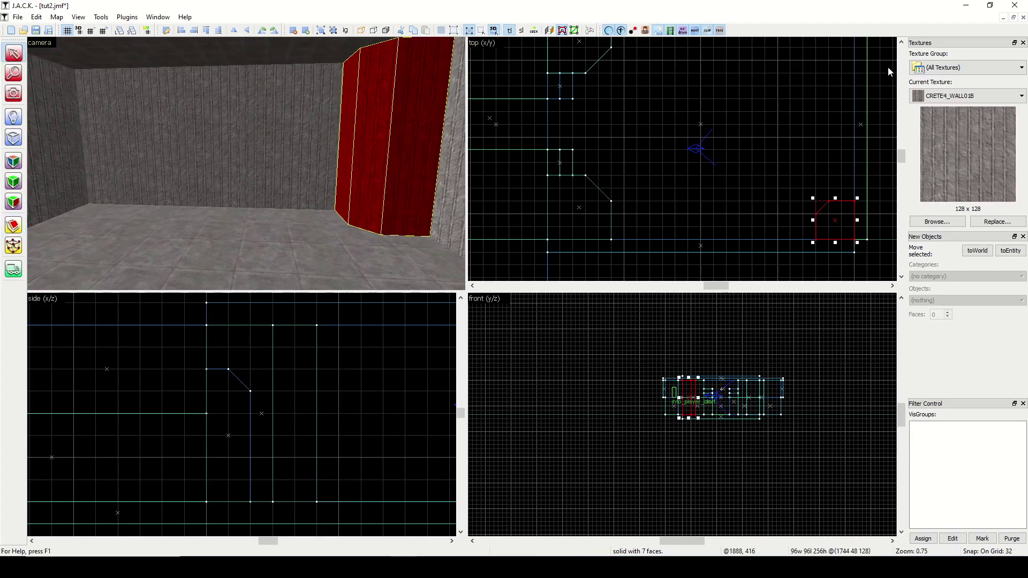
- Clone the clipped 96-unit block to the other far corner, 480 units away, and rotate the copy 90 degrees to face inward
click(902, 43)
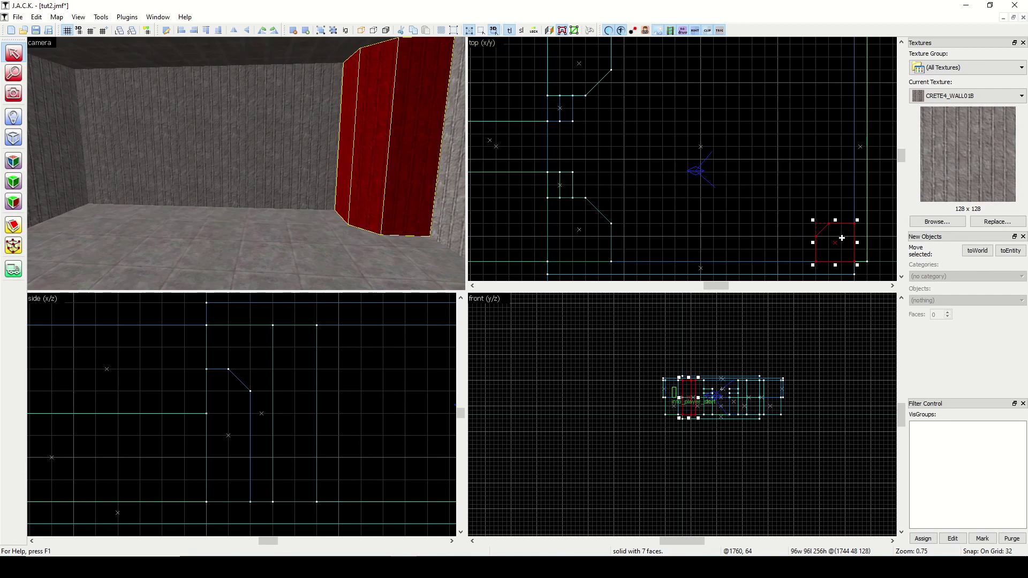
mouse_move(841, 238)
mouse_down()
mouse_move(838, 32)
mouse_move(811, 152)
mouse_move(771, 130)
mouse_up()
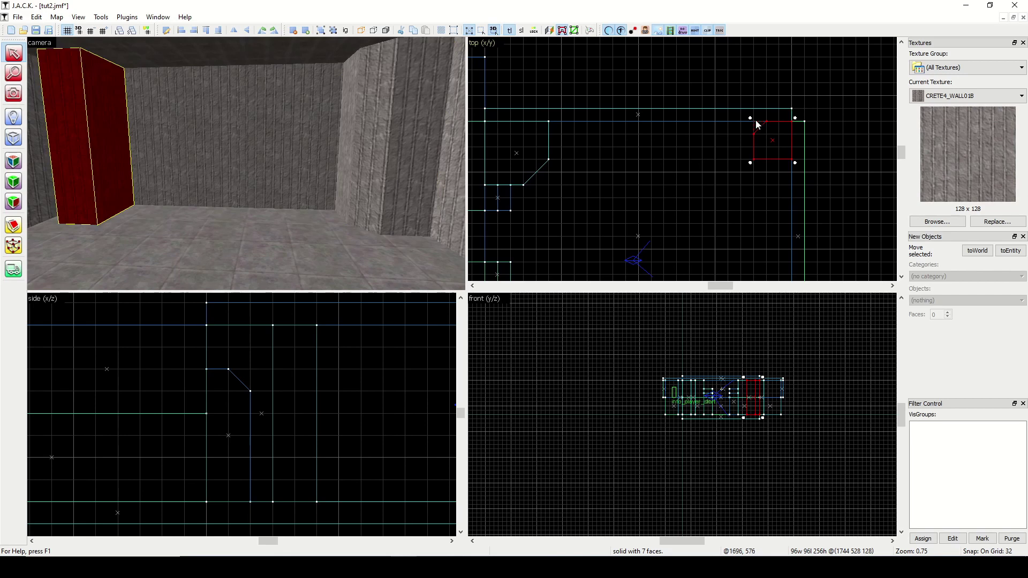
mouse_move(751, 117)
mouse_down()
mouse_move(725, 127)
mouse_move(711, 172)
mouse_move(740, 189)
mouse_up()
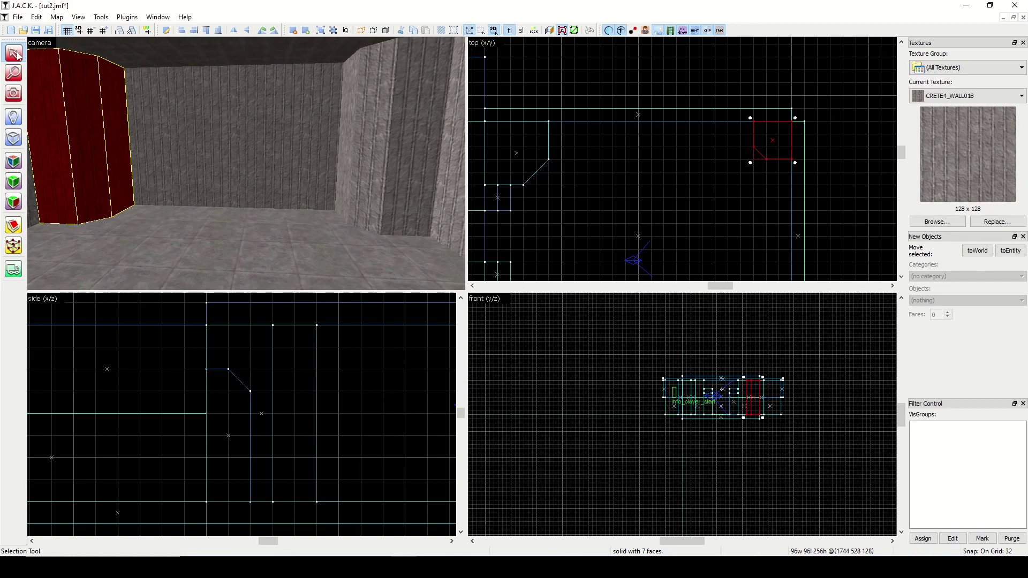
click(538, 76)
click(14, 93)
drag(246, 163, 245, 163)
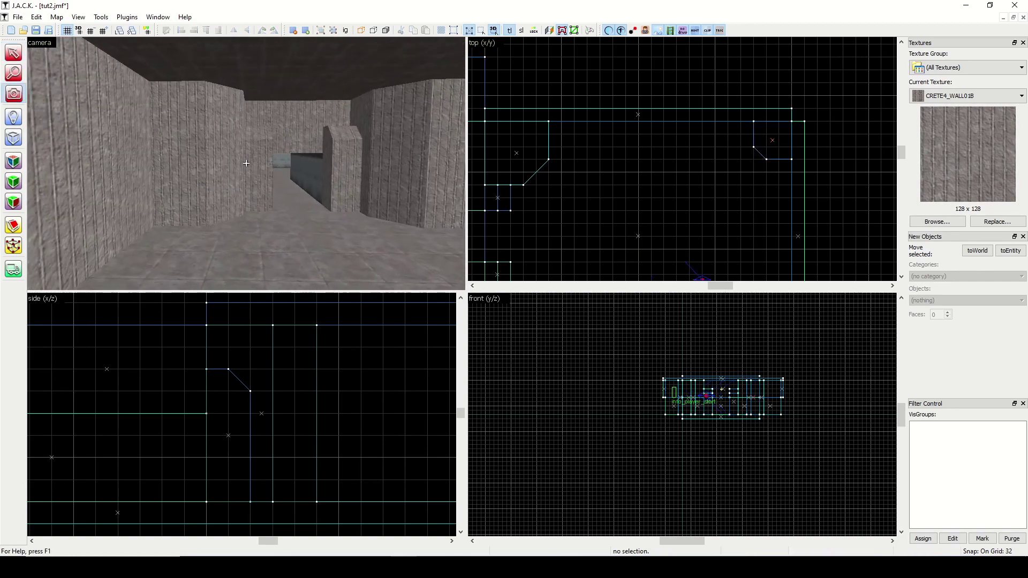